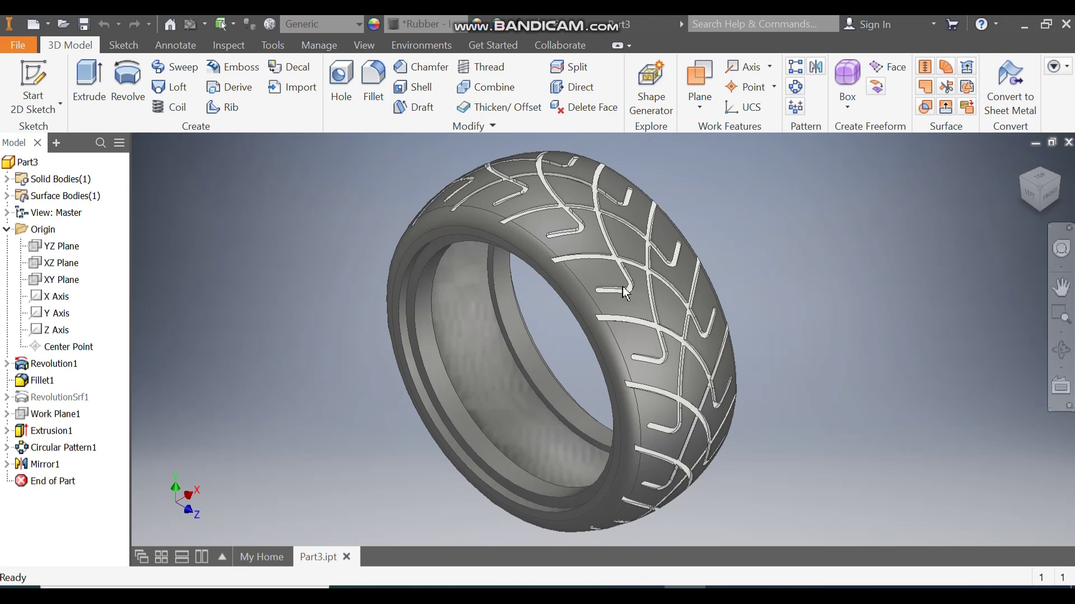
- Create a new part from the Standard (mm).ipt template
left_click(31, 22)
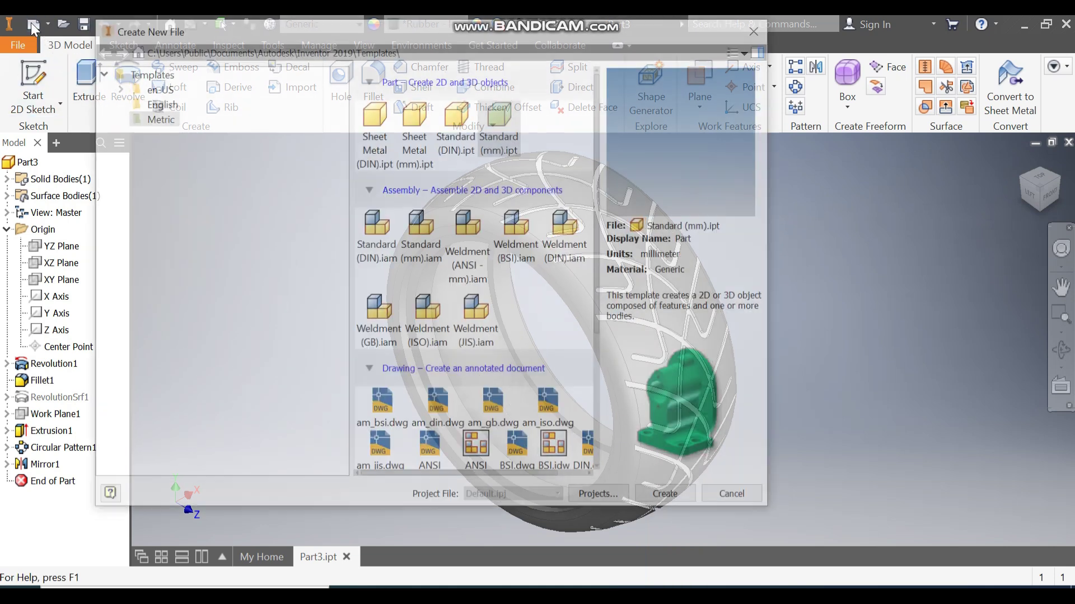
left_click(501, 117)
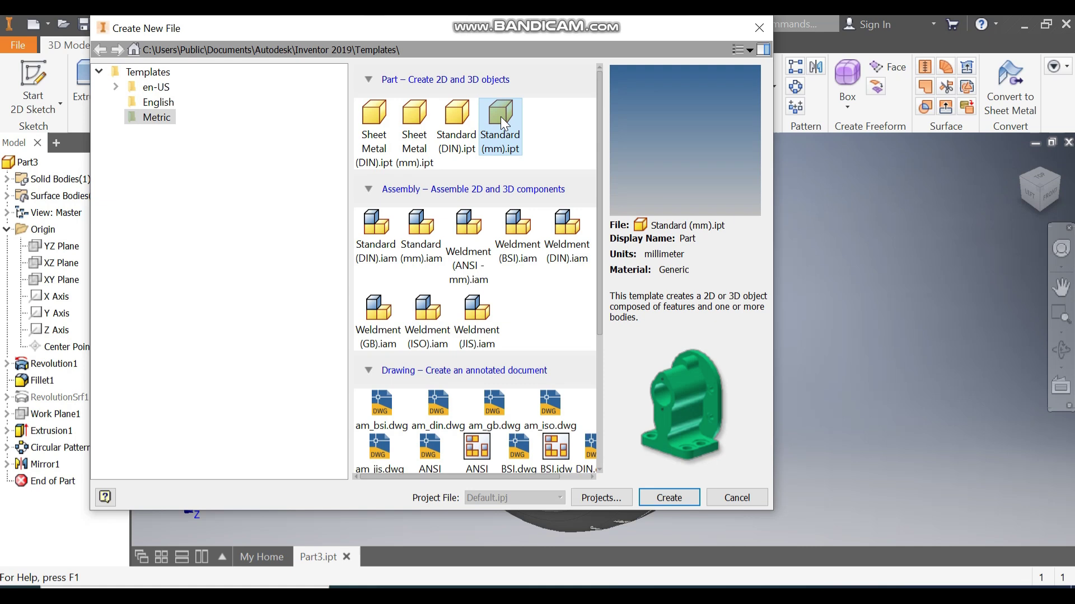
left_click(664, 500)
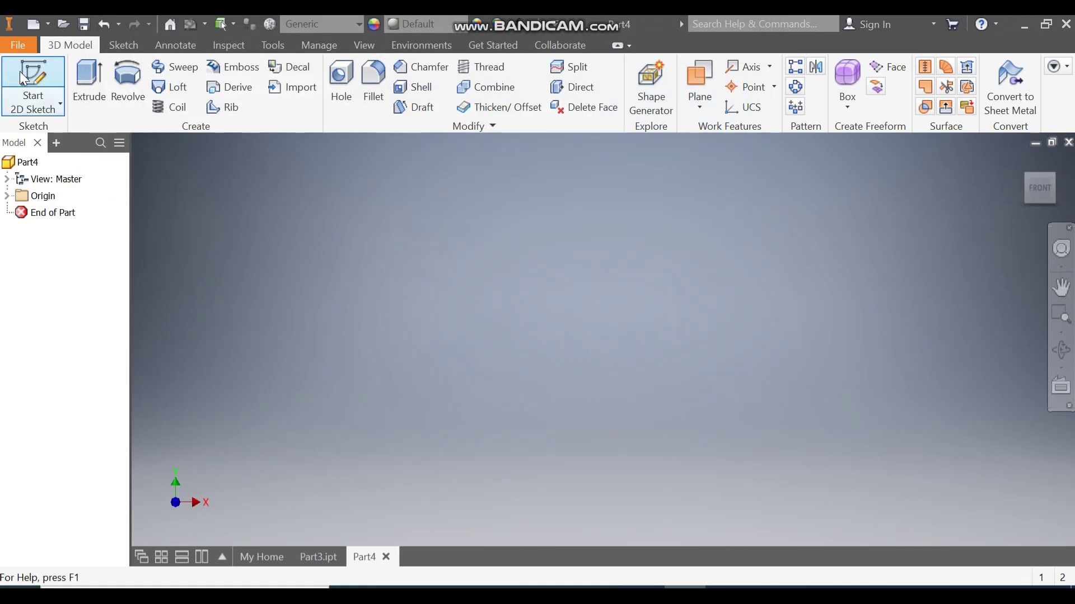
- Start a 2D sketch on the XY plane
left_click(34, 82)
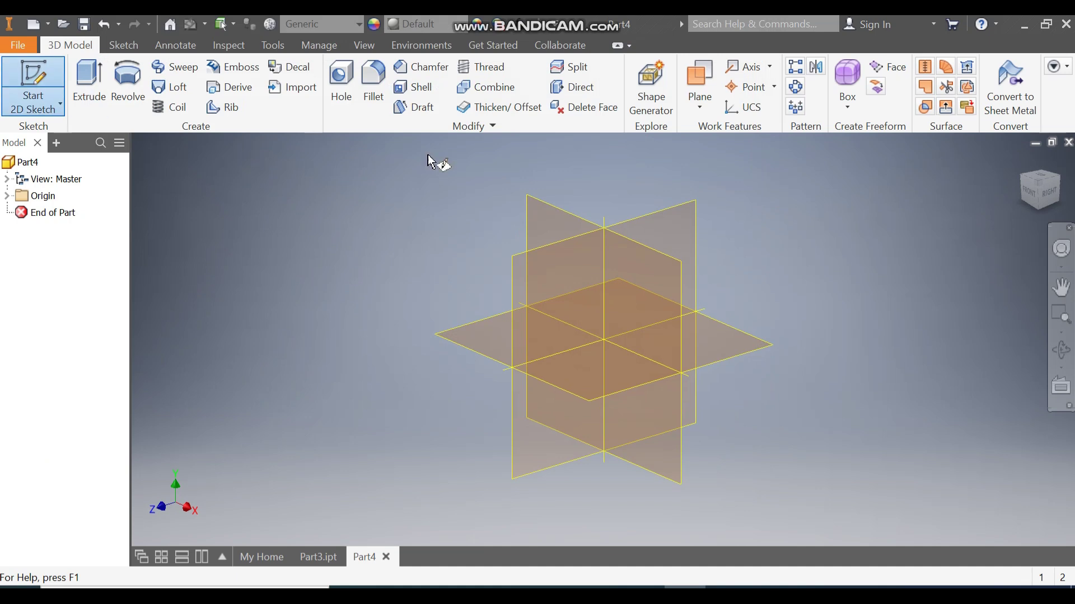
left_click(537, 209)
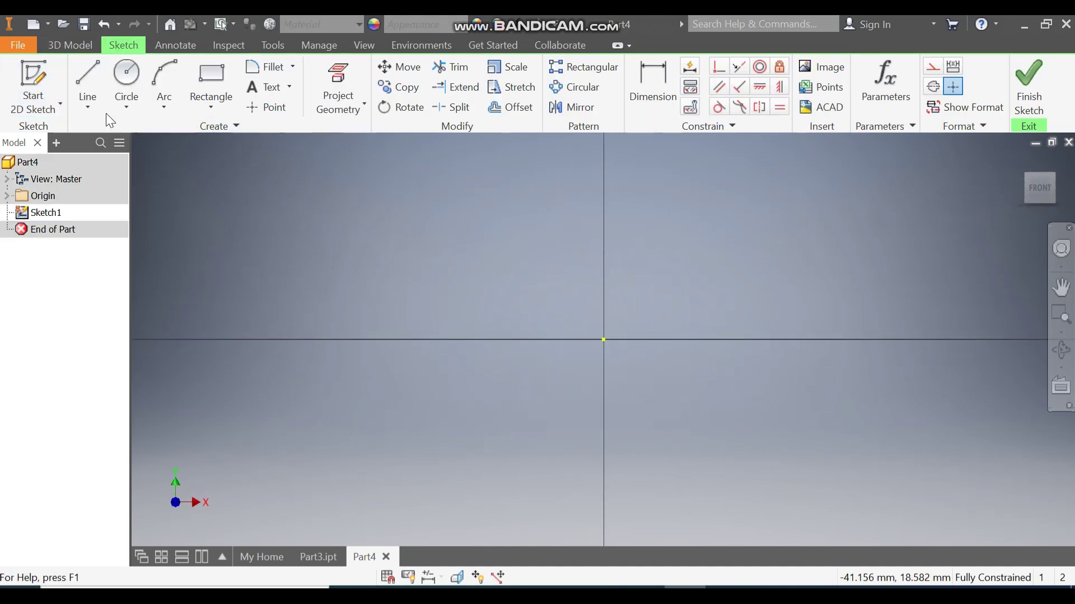
left_click(171, 103)
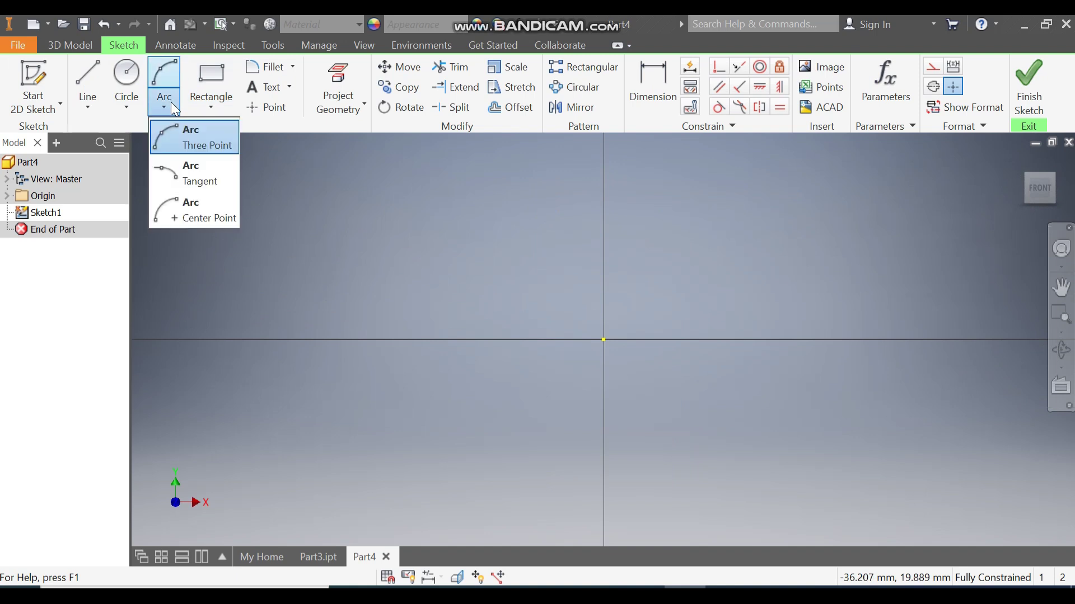
- Draw a three-point arc above the origin, spanning the vertical axis
left_click(208, 147)
mouse_move(605, 211)
middle_mouse_down()
mouse_move(638, 305)
mouse_move(630, 353)
middle_mouse_up()
left_click(485, 231)
left_click(671, 230)
left_click(585, 193)
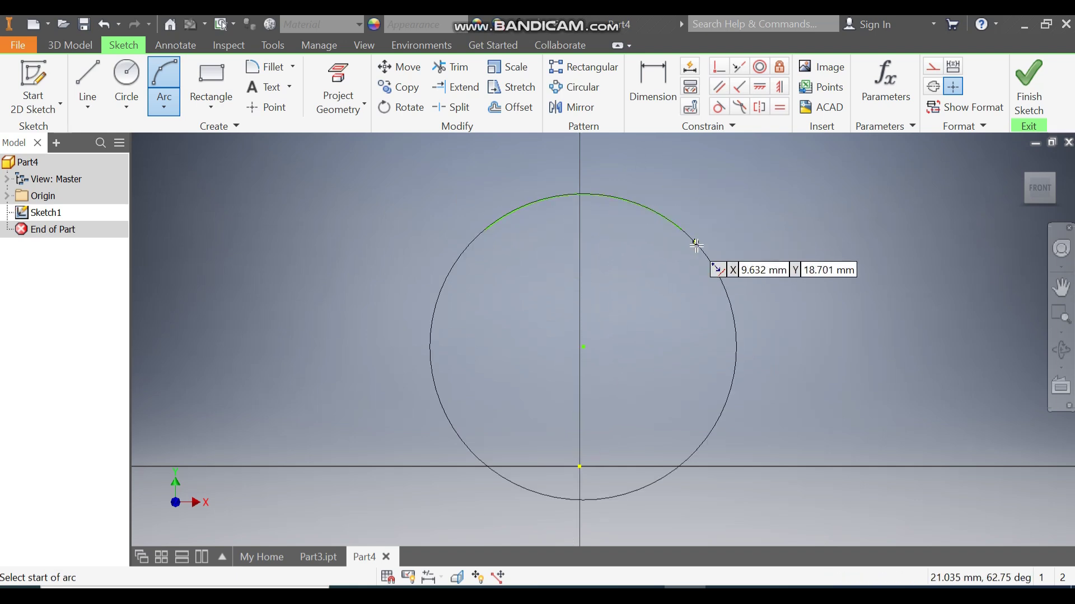
- Dimension the distance between the arc's endpoints as 26.5 mm
left_click(662, 95)
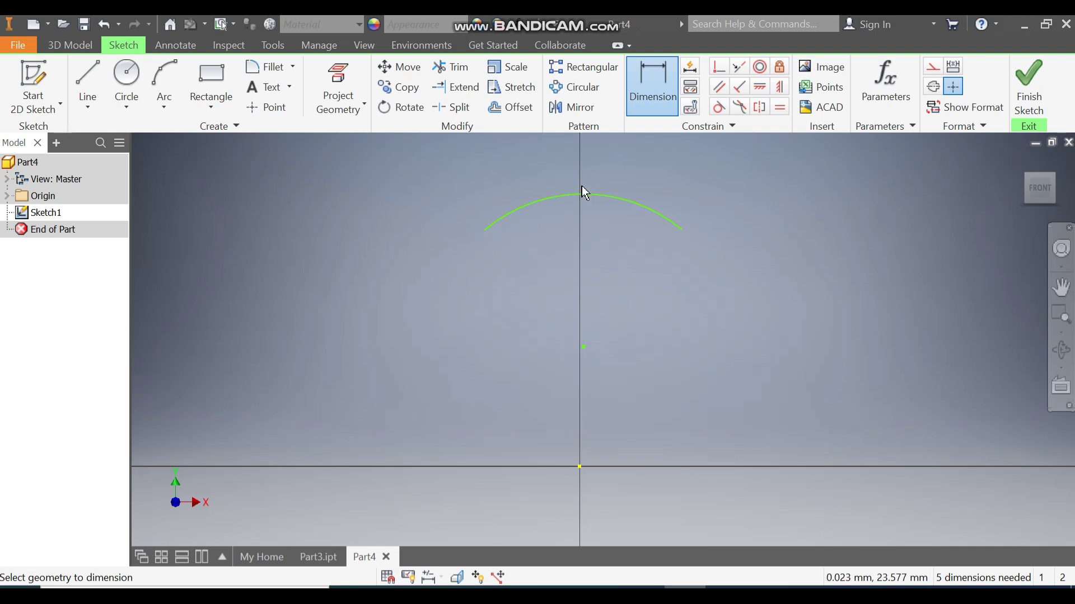
left_click(485, 230)
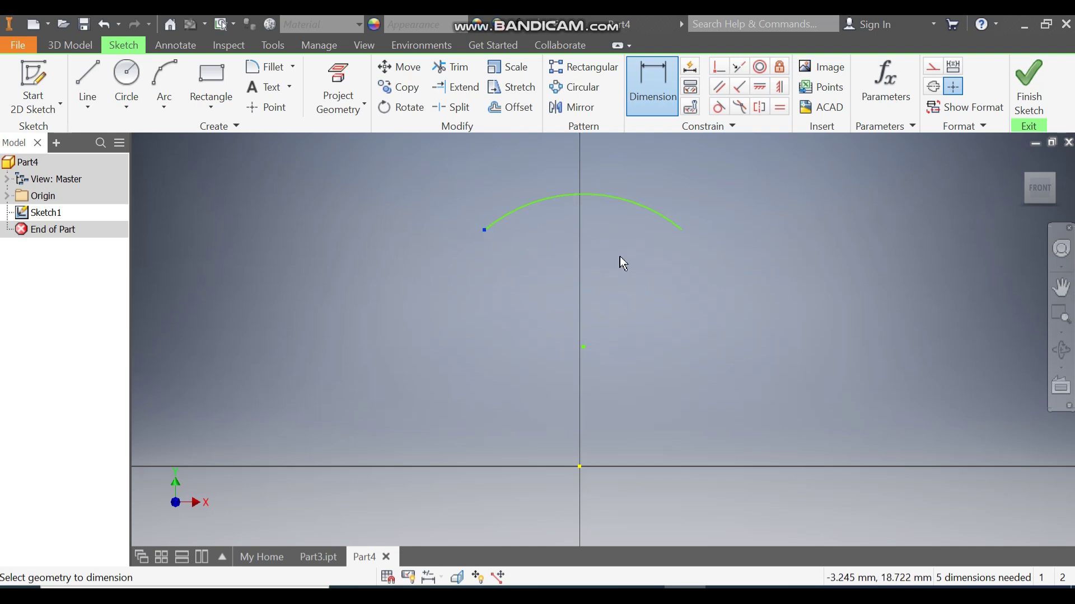
left_click(682, 230)
left_click(629, 174)
type("26")
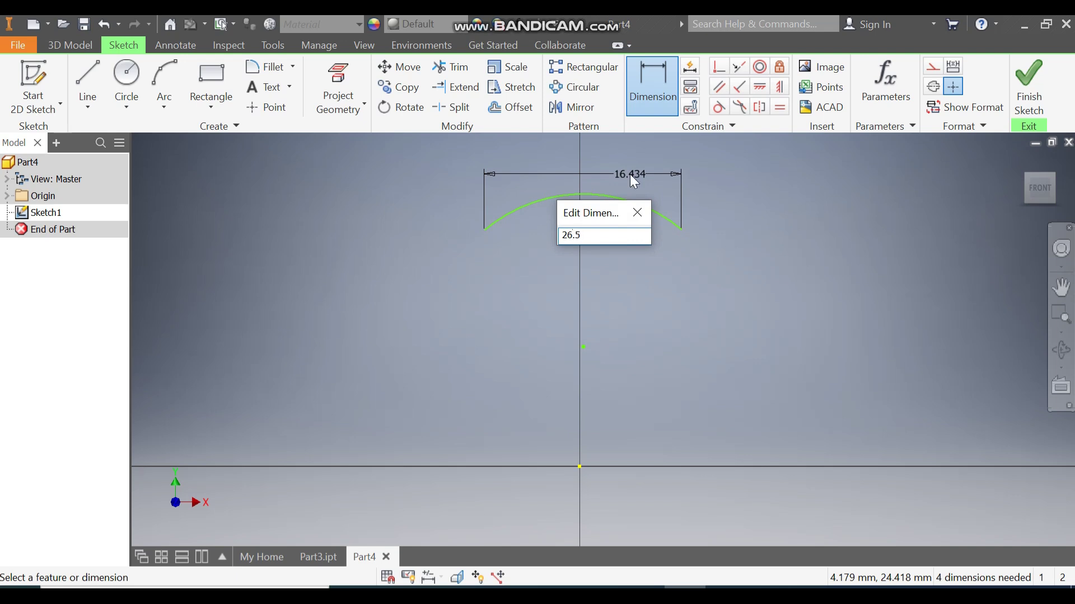
type(".5")
key("Return")
- Begin a Vertical constraint starting from the arc's center point
scroll(622, 235, "down", 3)
middle_click_drag(595, 253, 593, 251)
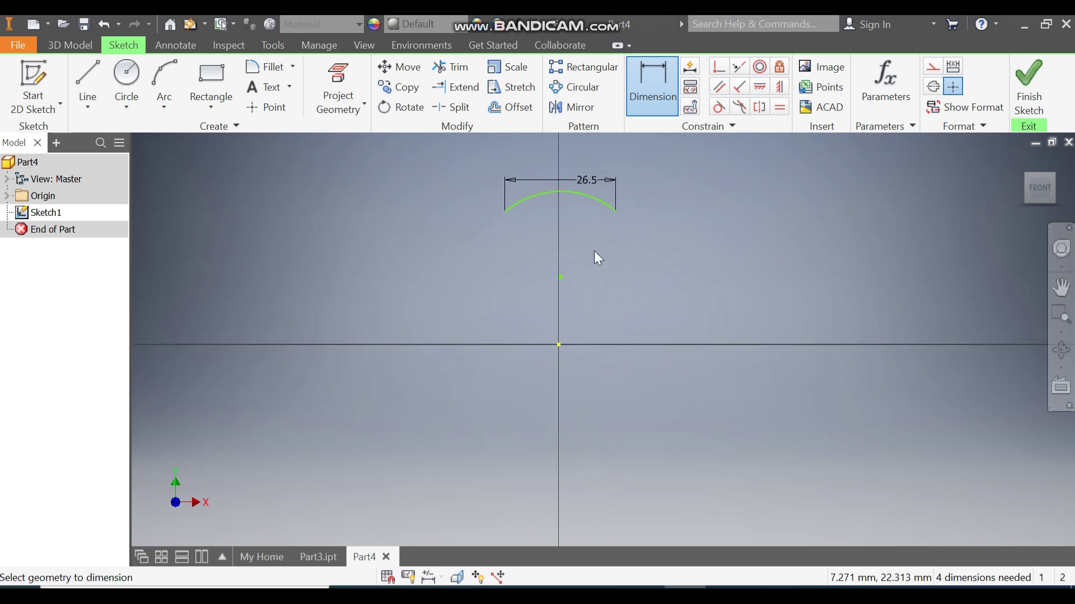
left_click(779, 88)
left_click(561, 277)
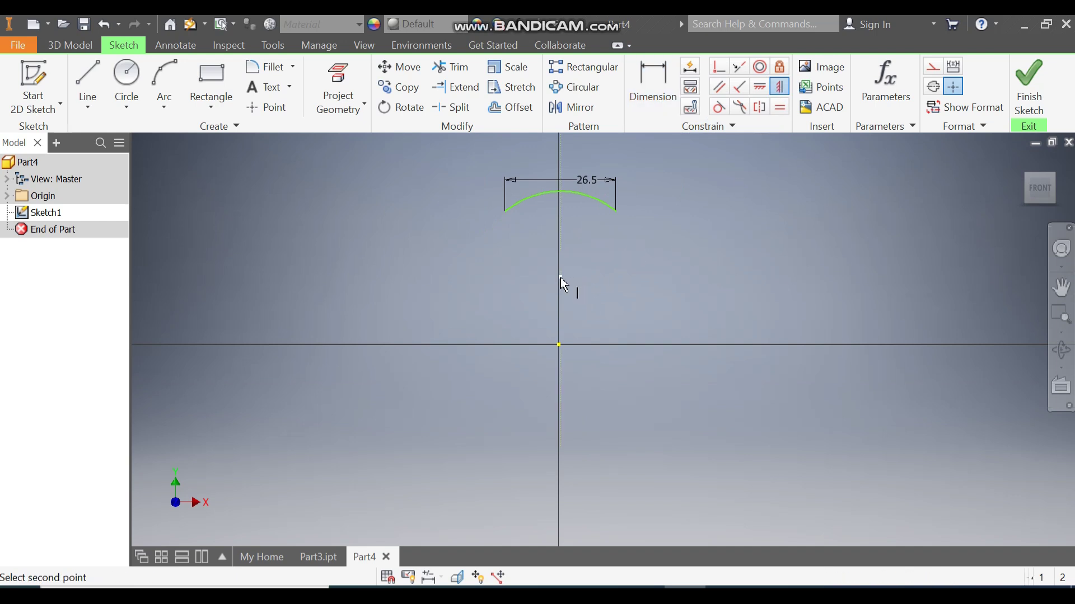
- Align the arc center over the origin and draw four stepped lines from its left end
left_click(562, 345)
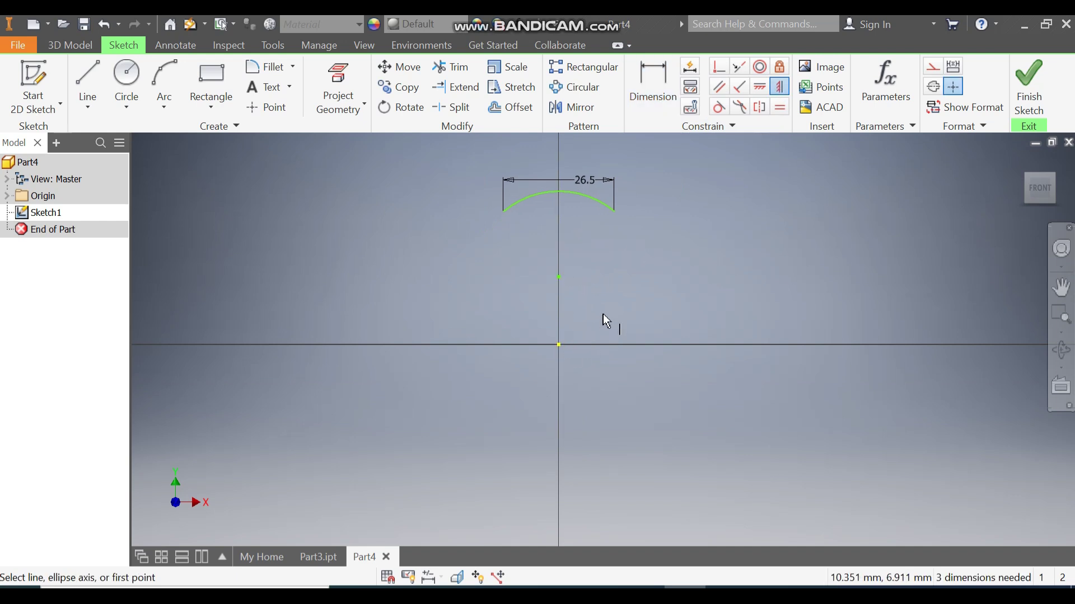
left_click(85, 77)
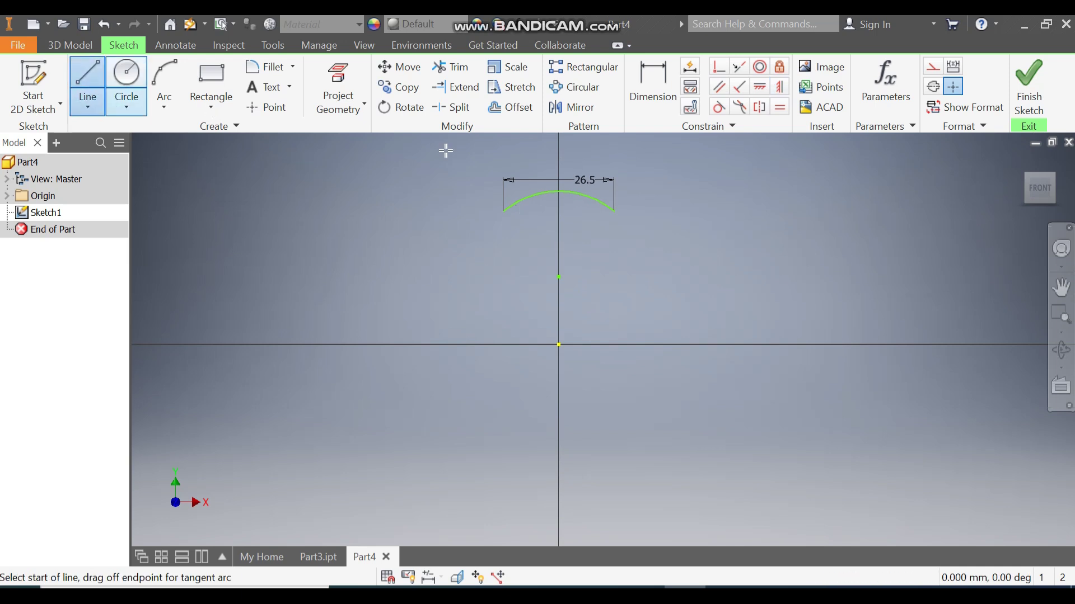
left_click(503, 212)
scroll(503, 212, "down", 2)
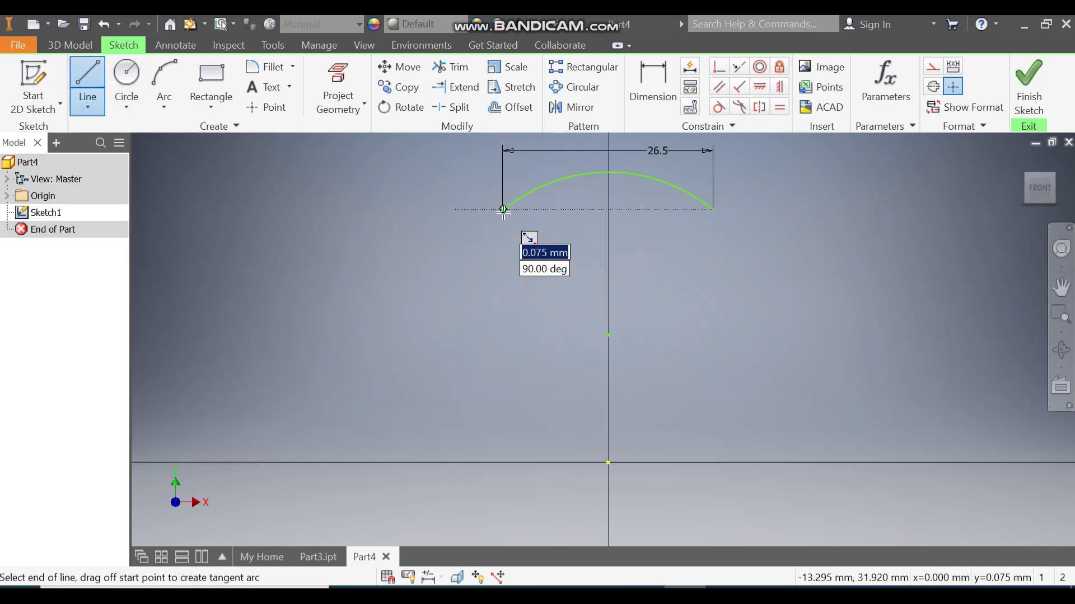
left_click(503, 257)
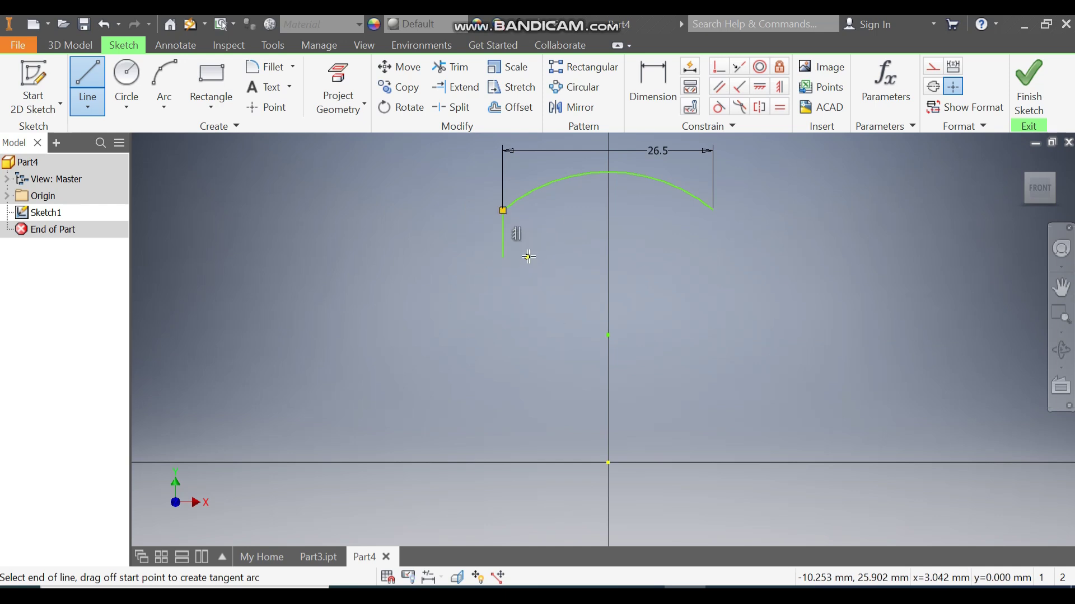
left_click(527, 257)
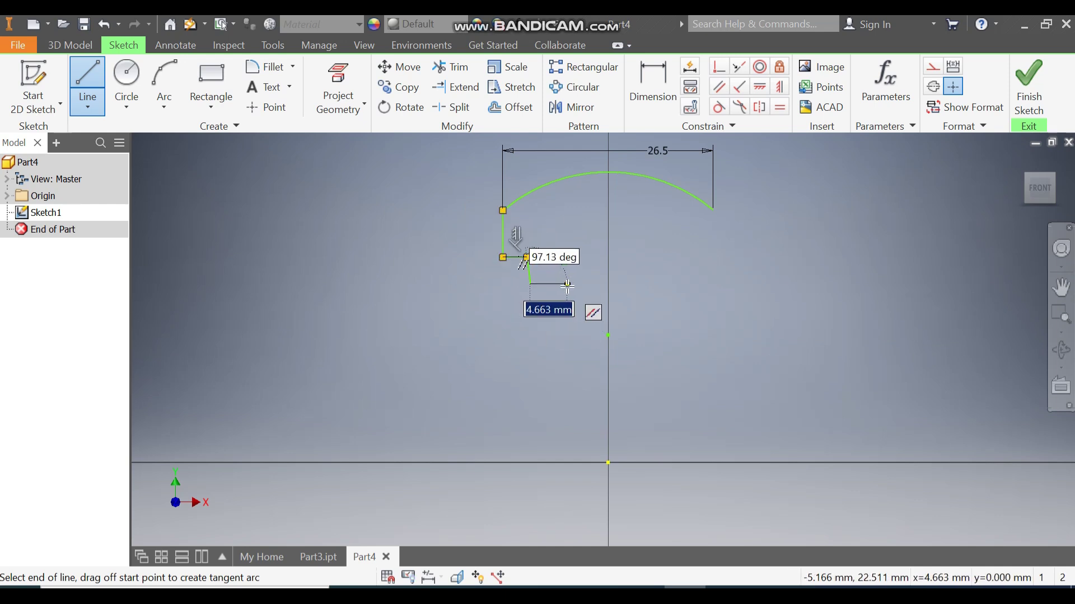
left_click(530, 284)
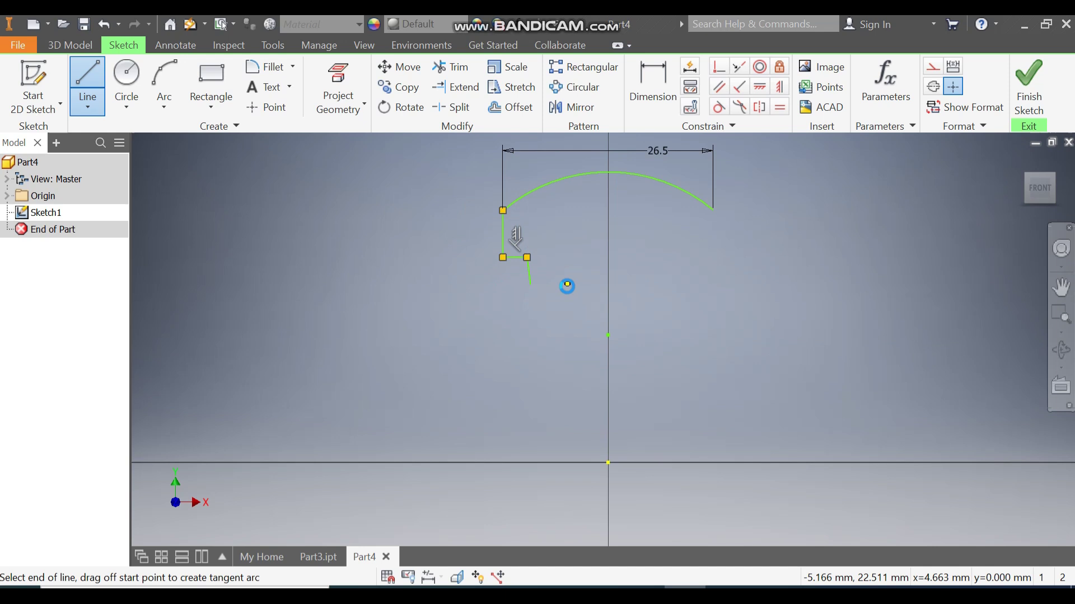
left_click(567, 285)
key("Escape")
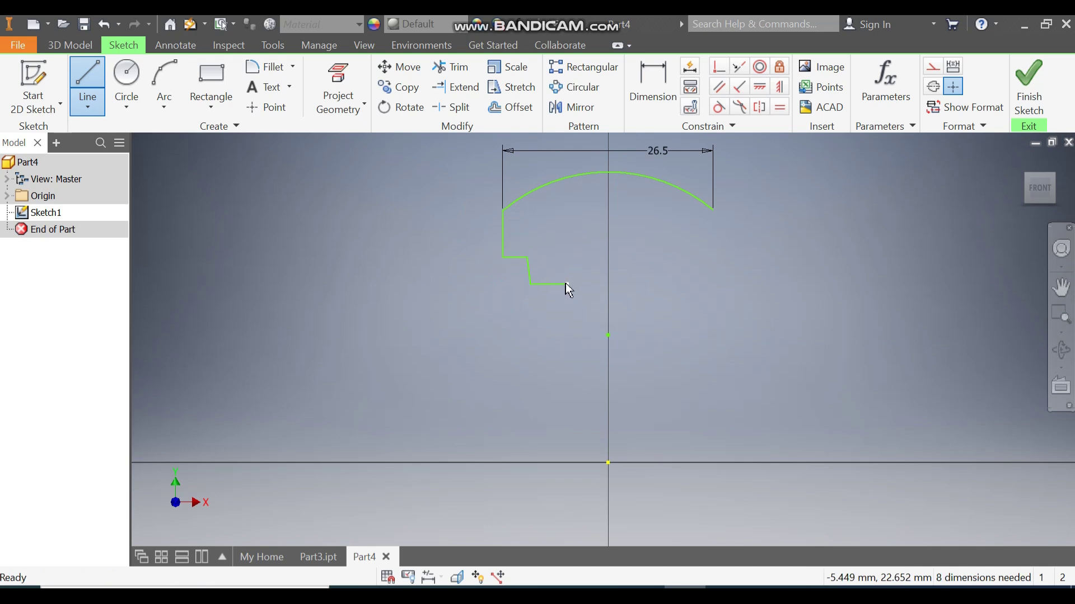
key("Escape")
- Make the slanted step segment vertical and dimension the drop as 3.6 mm
left_click(529, 271)
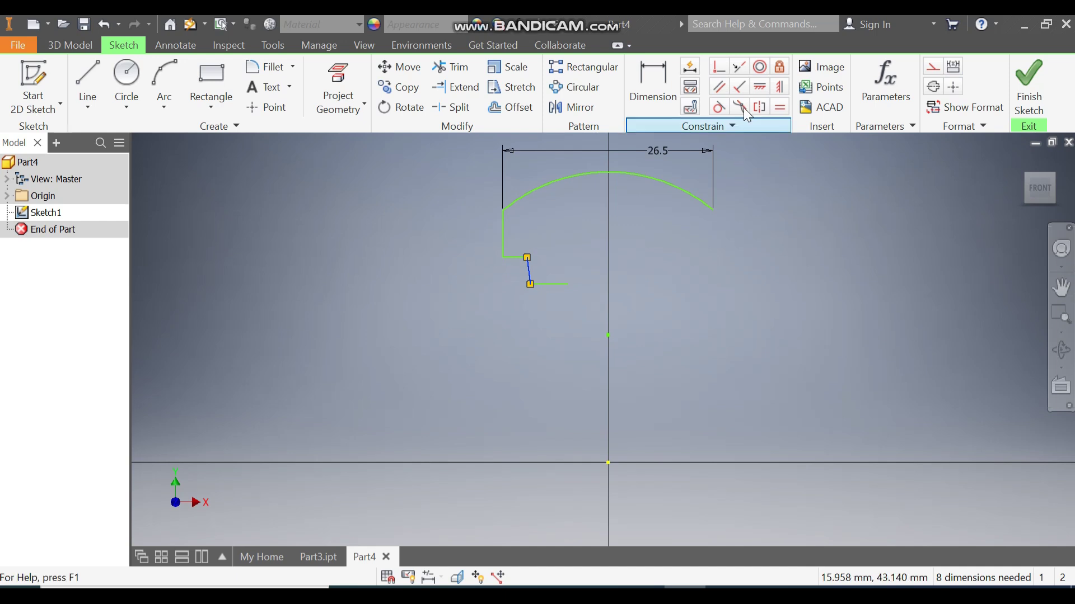
left_click(778, 87)
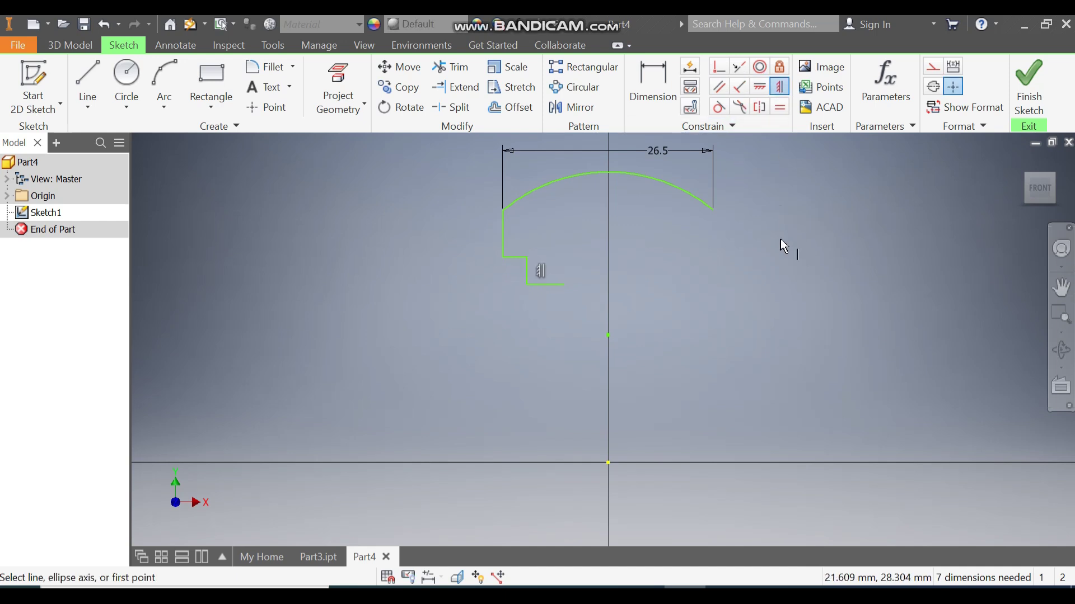
left_click(664, 79)
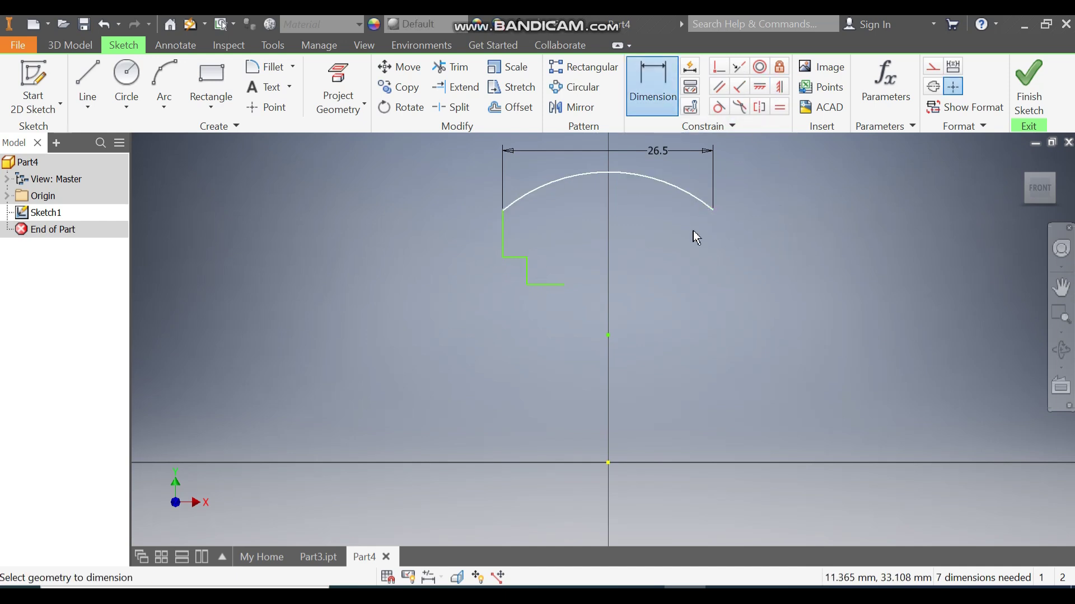
left_click(506, 248)
left_click(472, 238)
type("3.6")
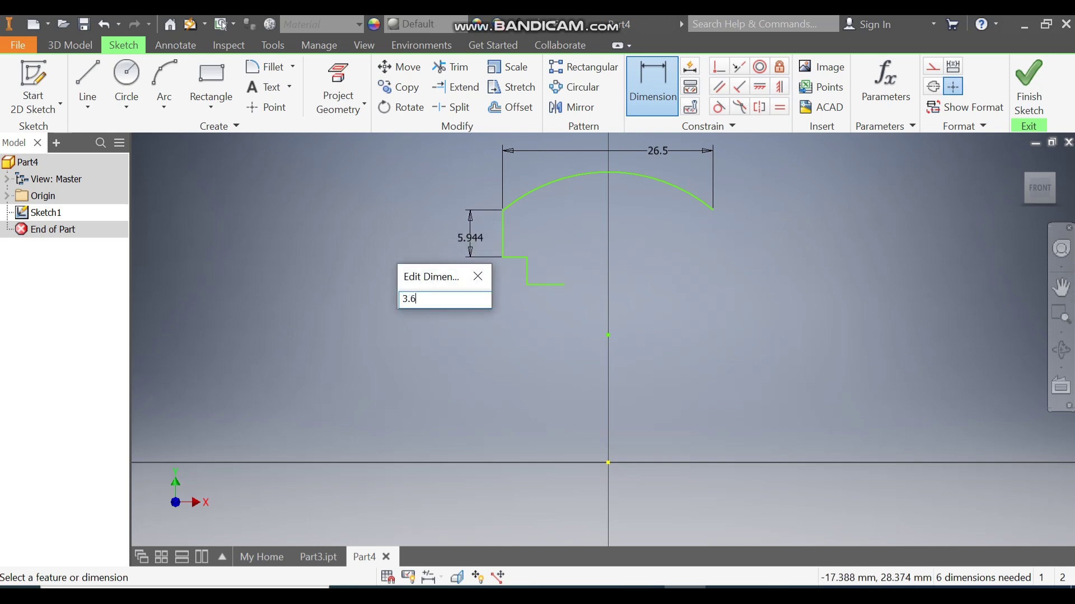
key("Return")
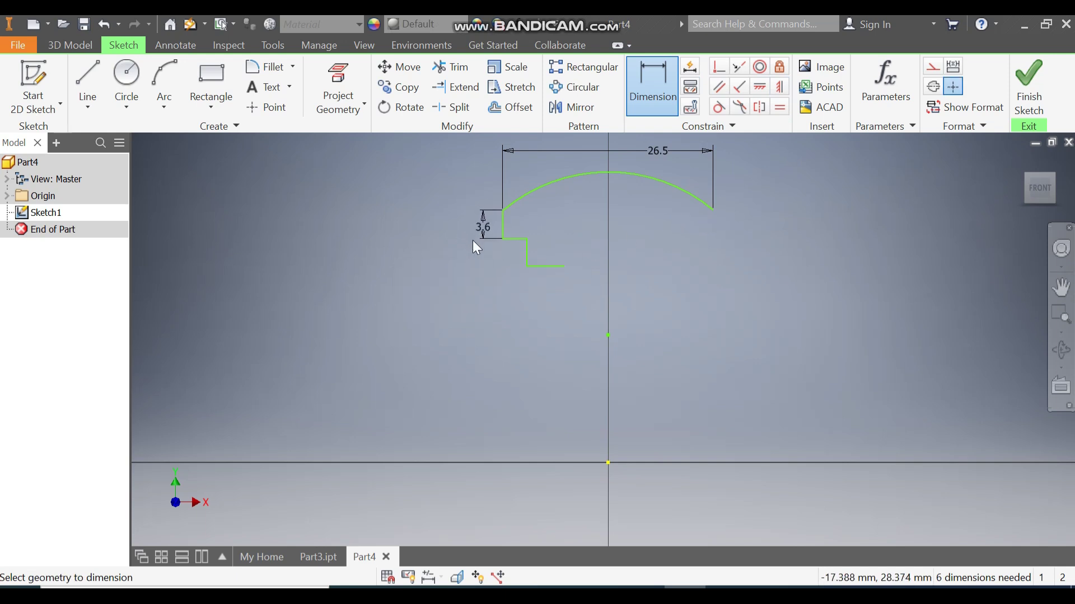
- Dimension the step length as 1.78 mm and the horizontal offset as 5.85 mm
left_click(514, 240)
left_click(513, 264)
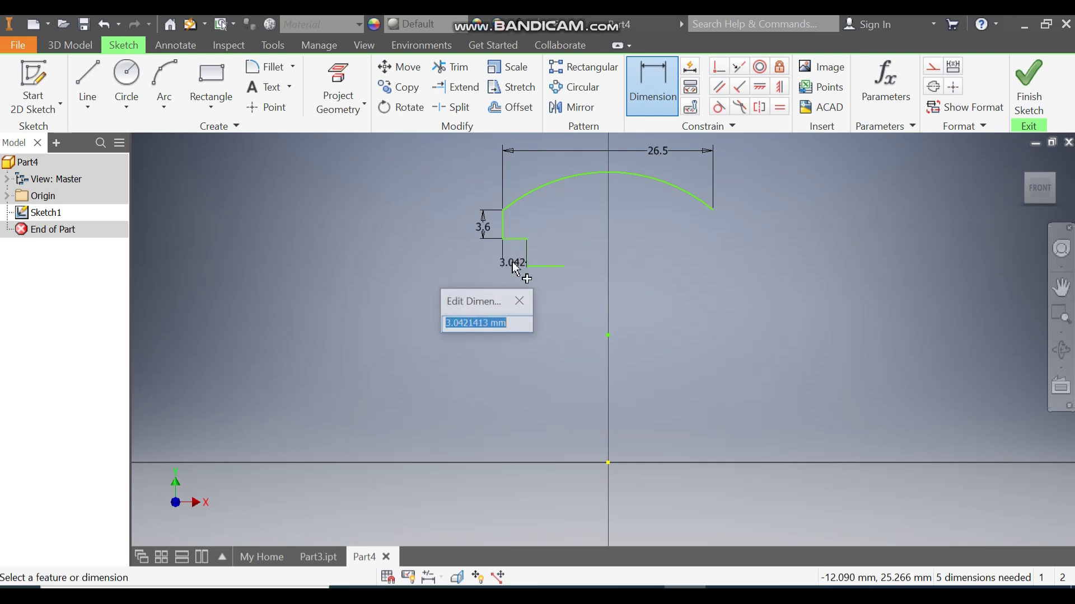
type("1.78")
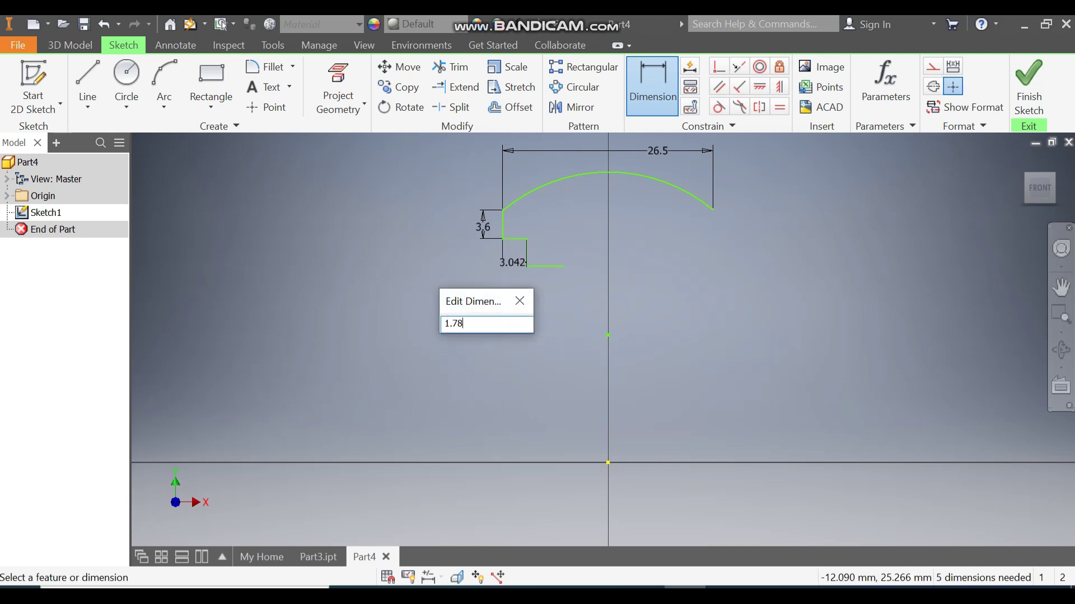
key("Return")
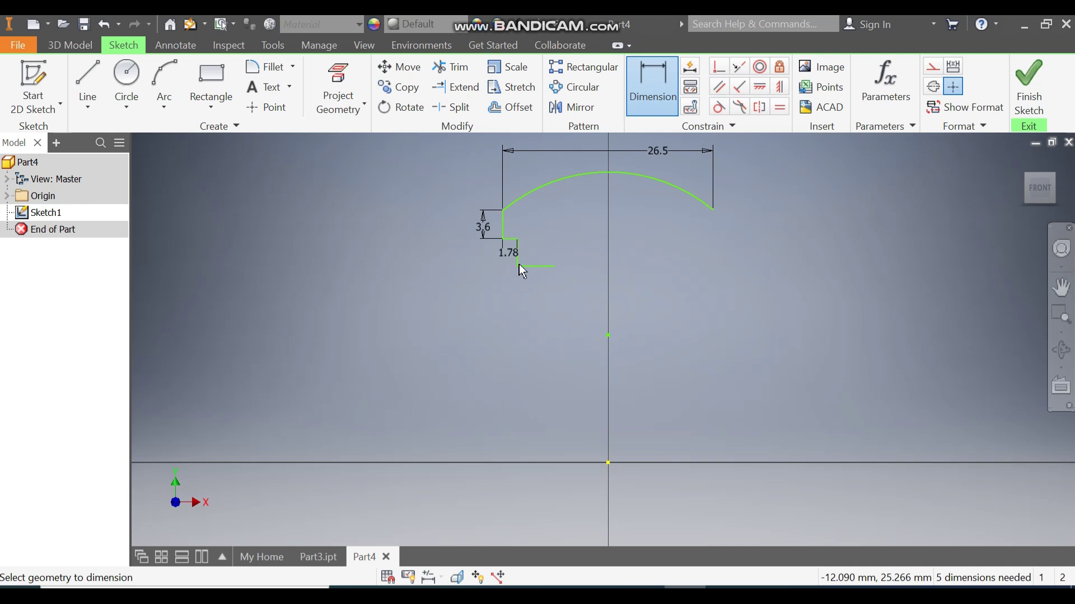
left_click(554, 266)
left_click(504, 232)
left_click(532, 293)
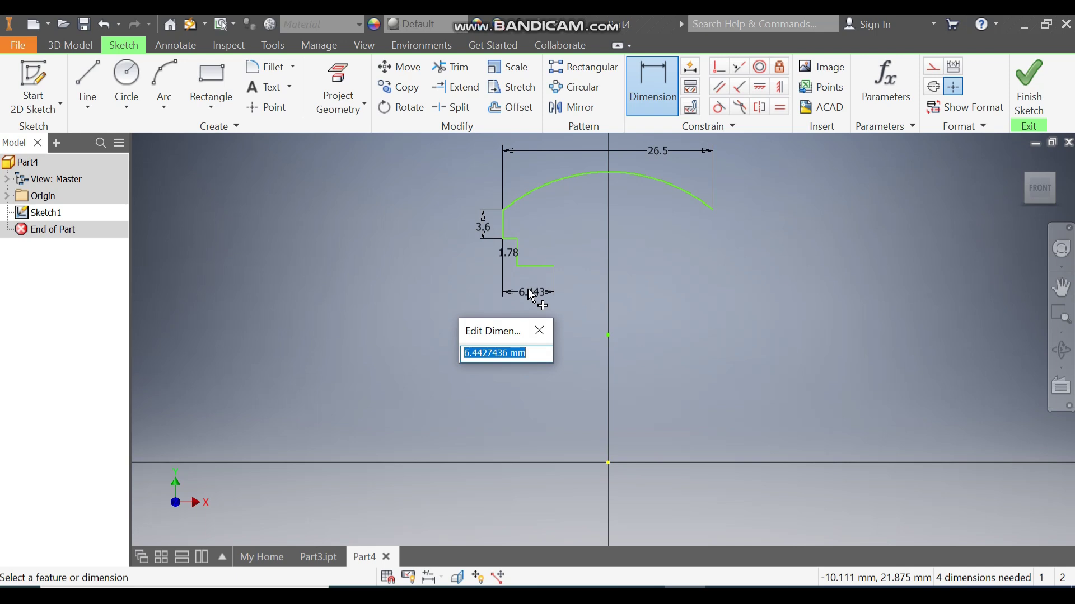
type("5.85")
key("Return")
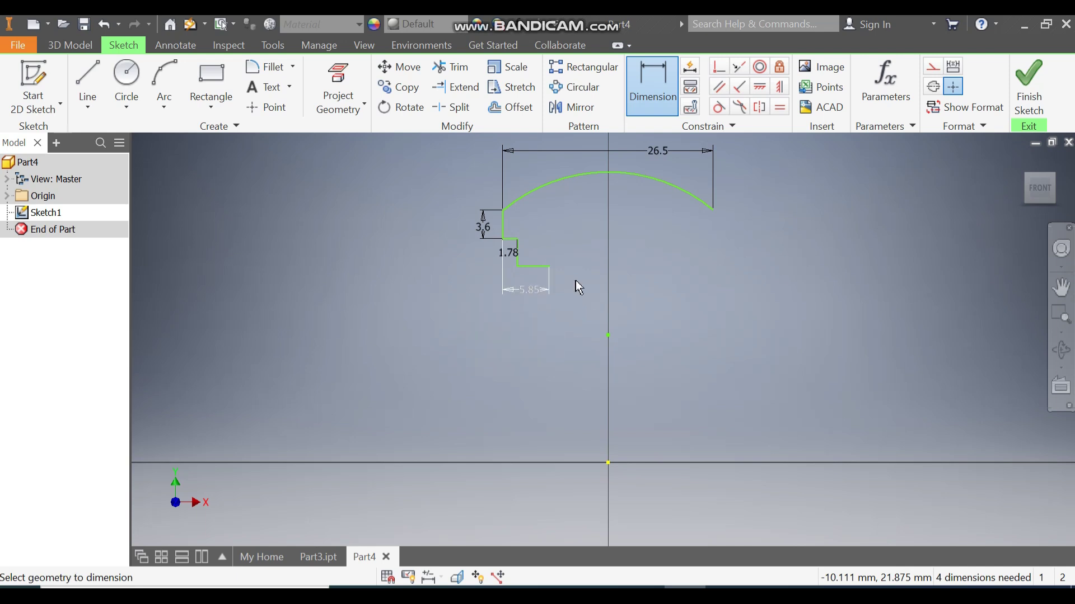
- Dimension the ledge line 24 above the horizontal axis
left_click(538, 267)
left_click(610, 463)
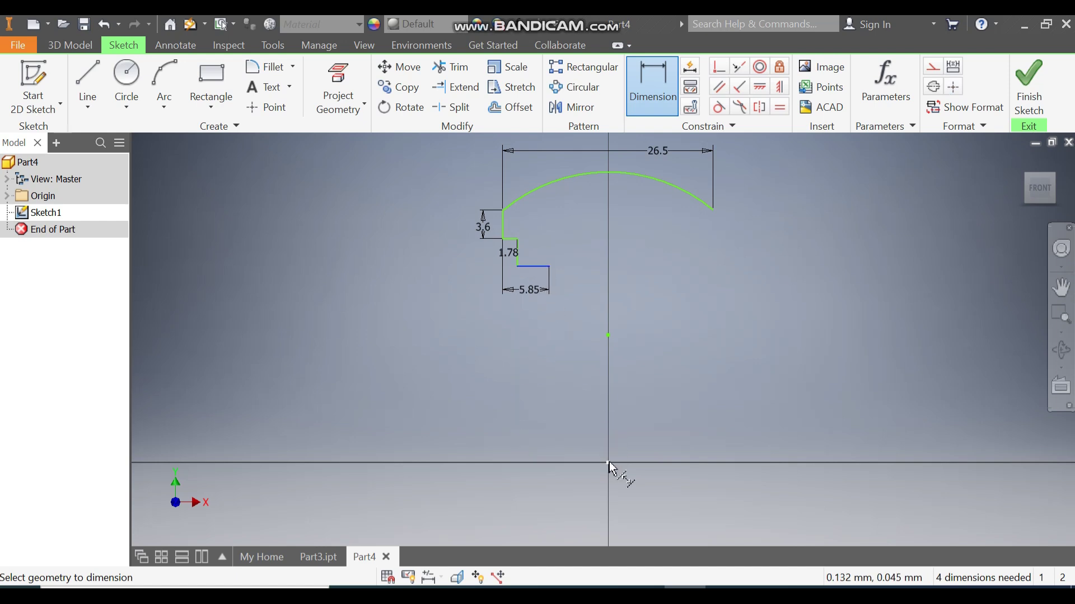
left_click(492, 399)
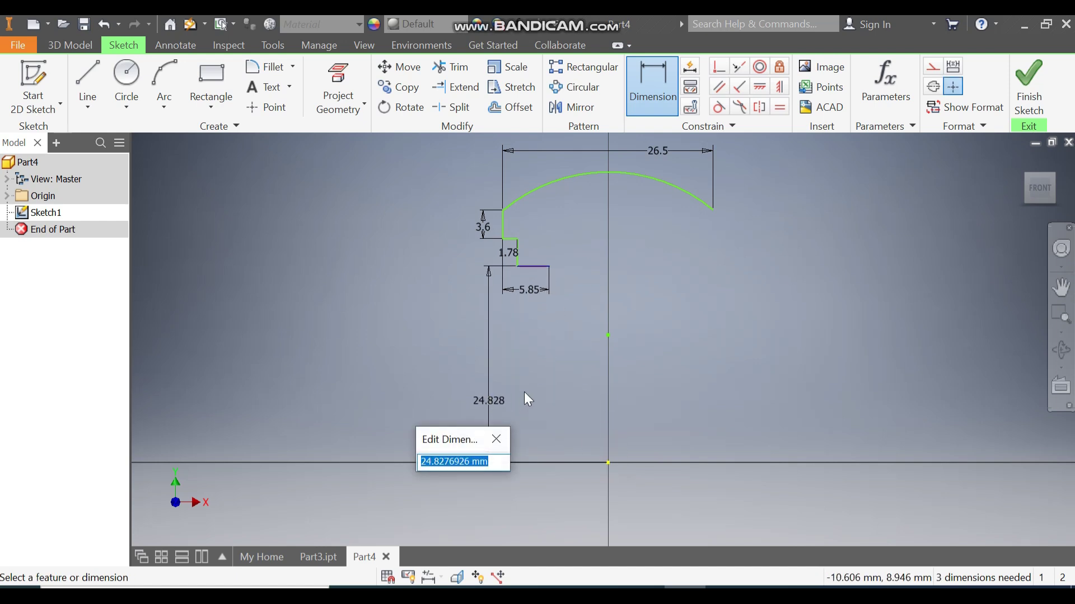
type("24")
key("Return")
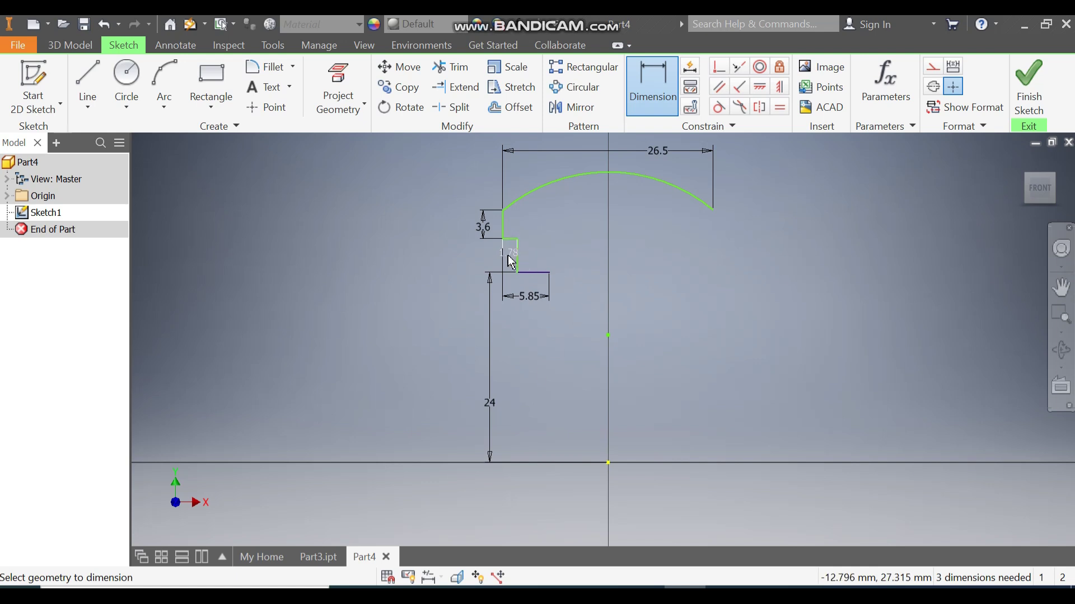
- Dimension the upper step 26 above the origin
left_click(608, 463)
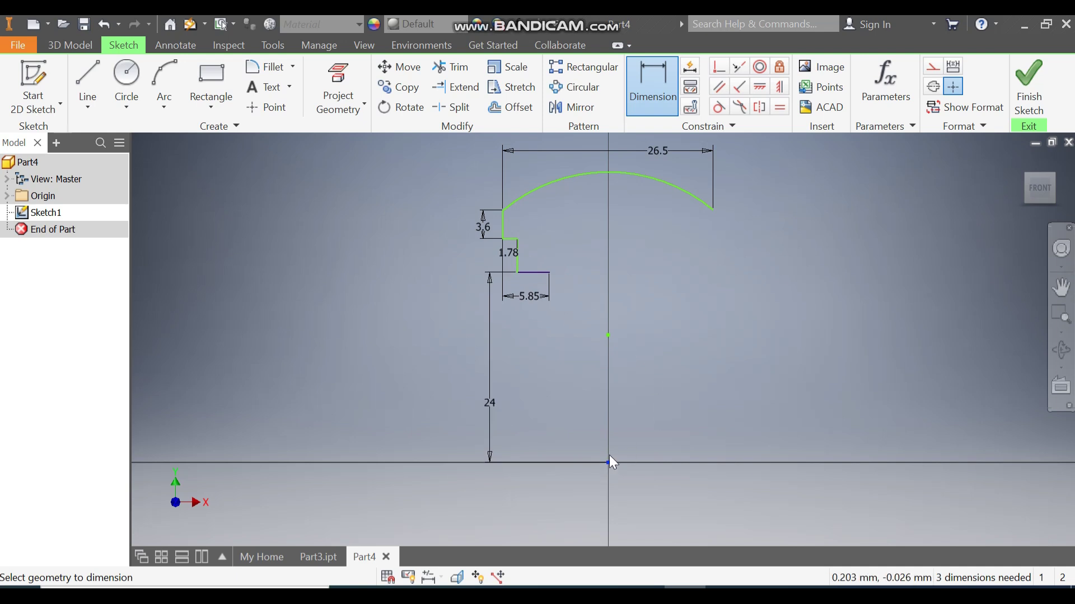
left_click(514, 248)
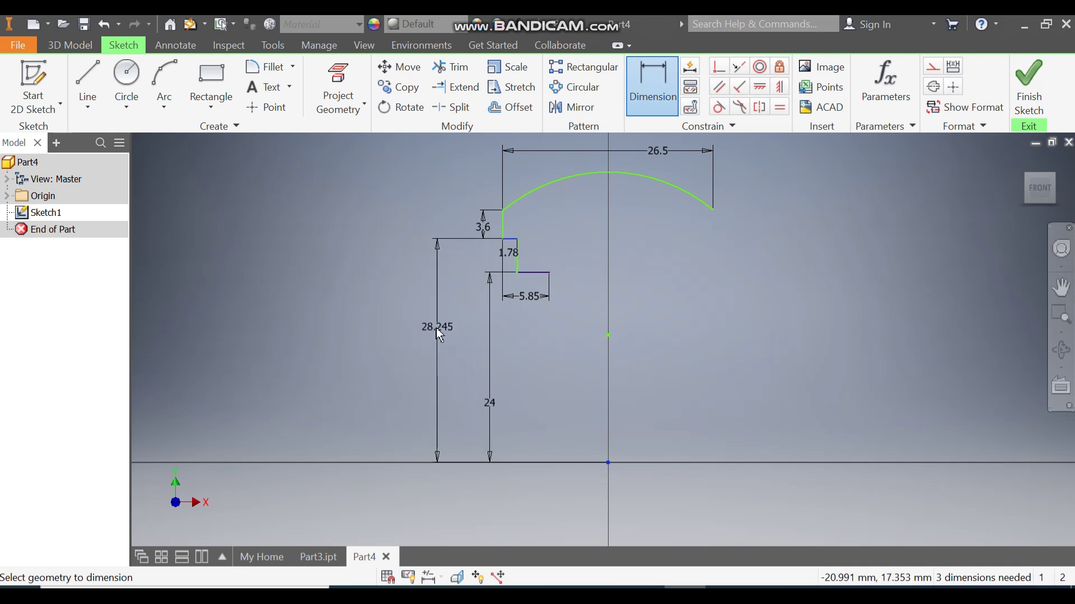
left_click(435, 328)
type("26")
key("Return")
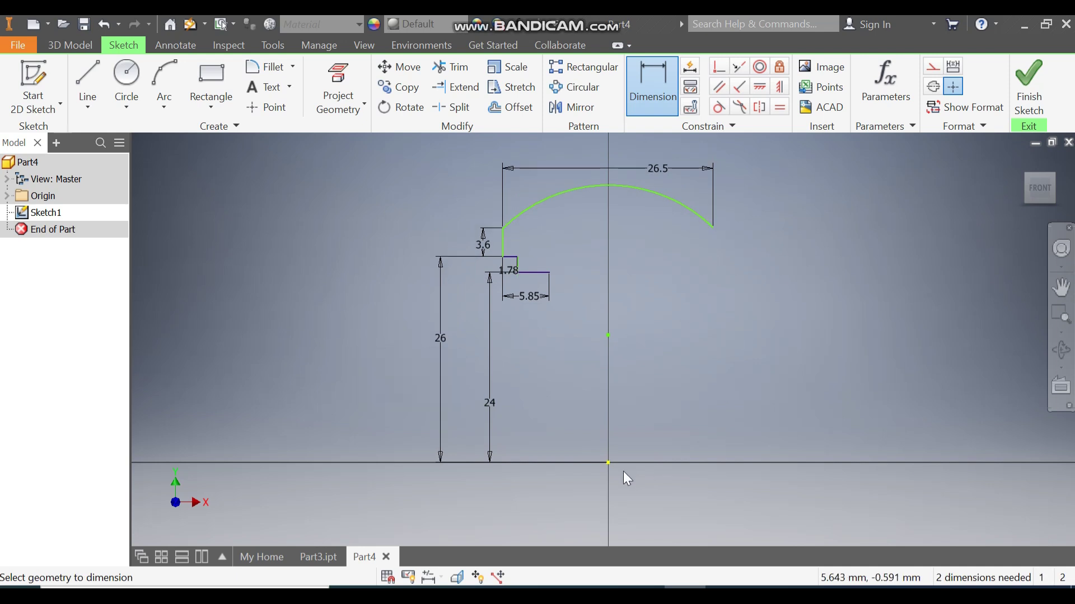
left_click(608, 463)
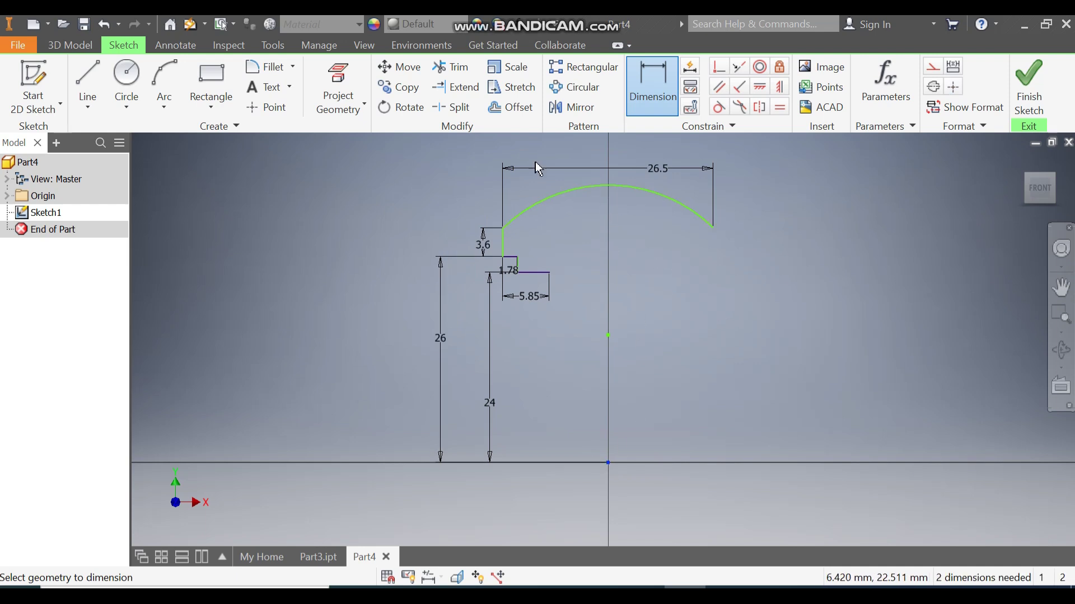
left_click(89, 79)
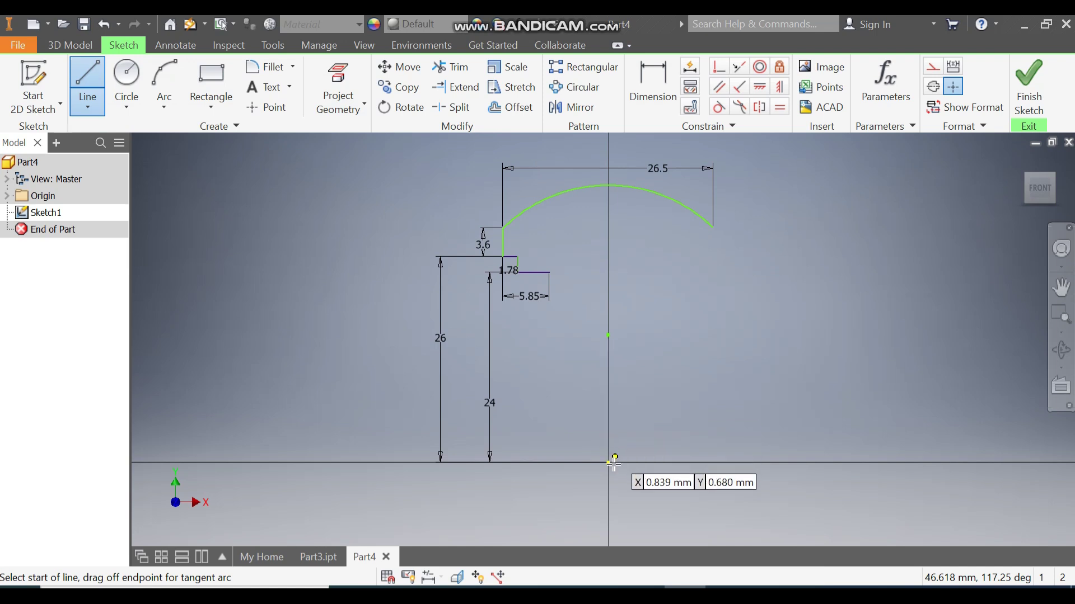
- Draw a construction line from the origin to the arc's top point
left_click(608, 463)
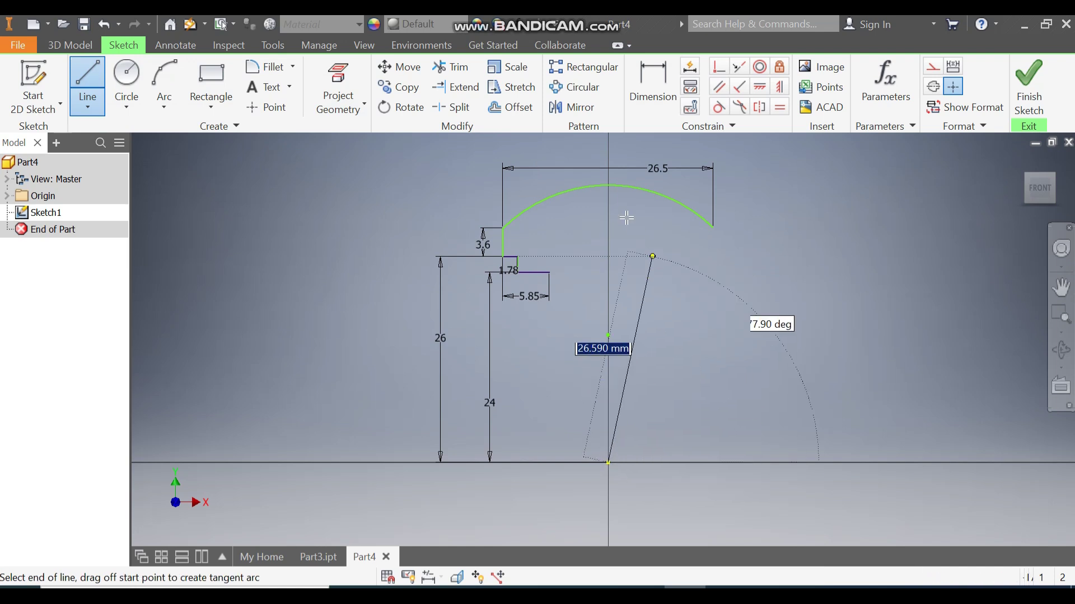
left_click(607, 185)
key("Escape")
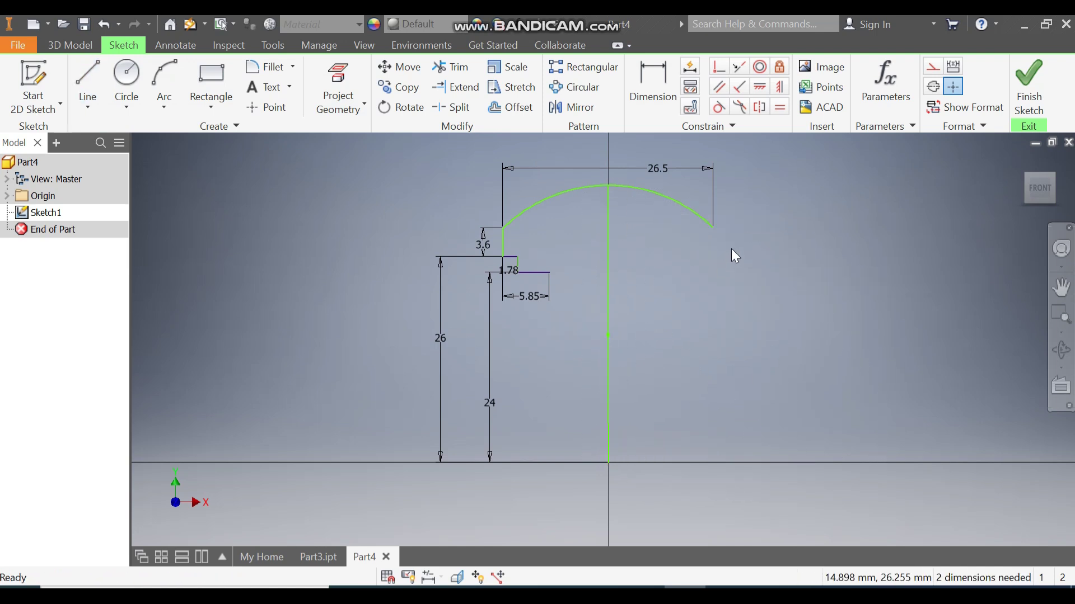
left_click(608, 264)
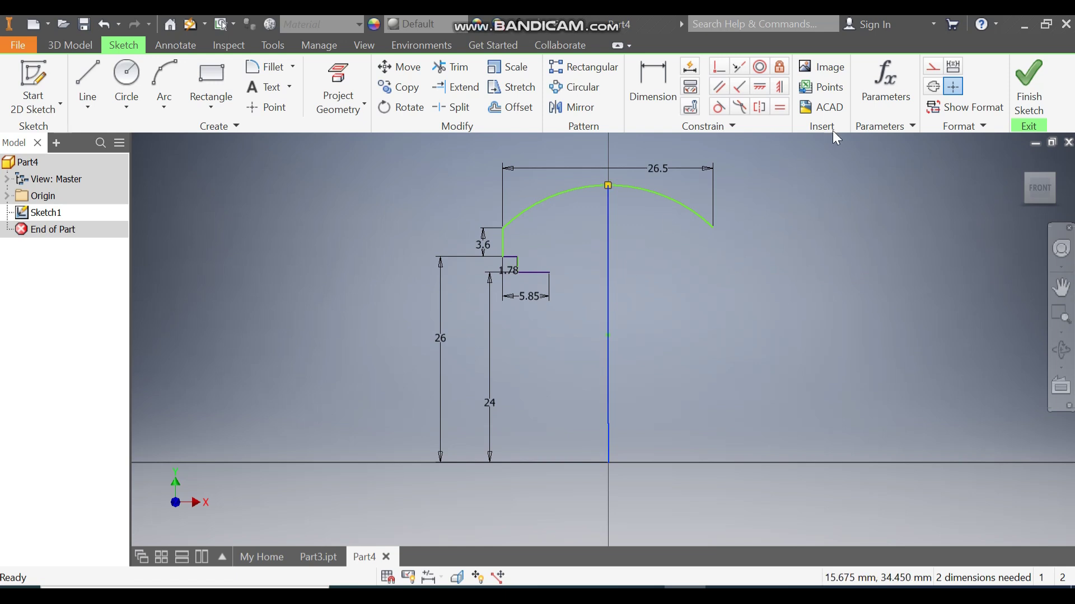
left_click(934, 71)
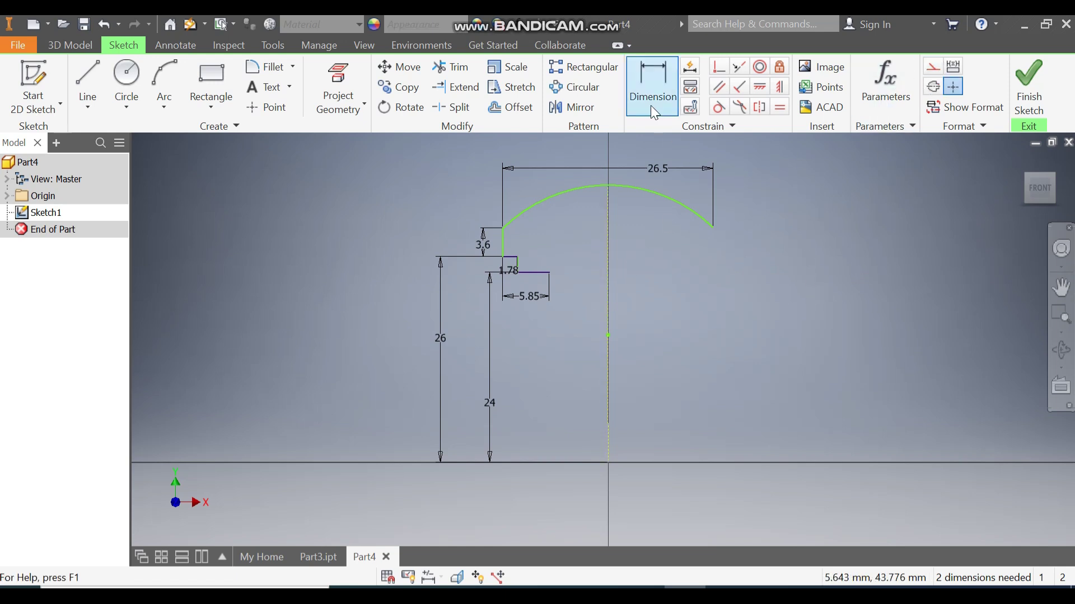
- Dimension the centre construction line as 33
left_click(654, 89)
left_click(610, 251)
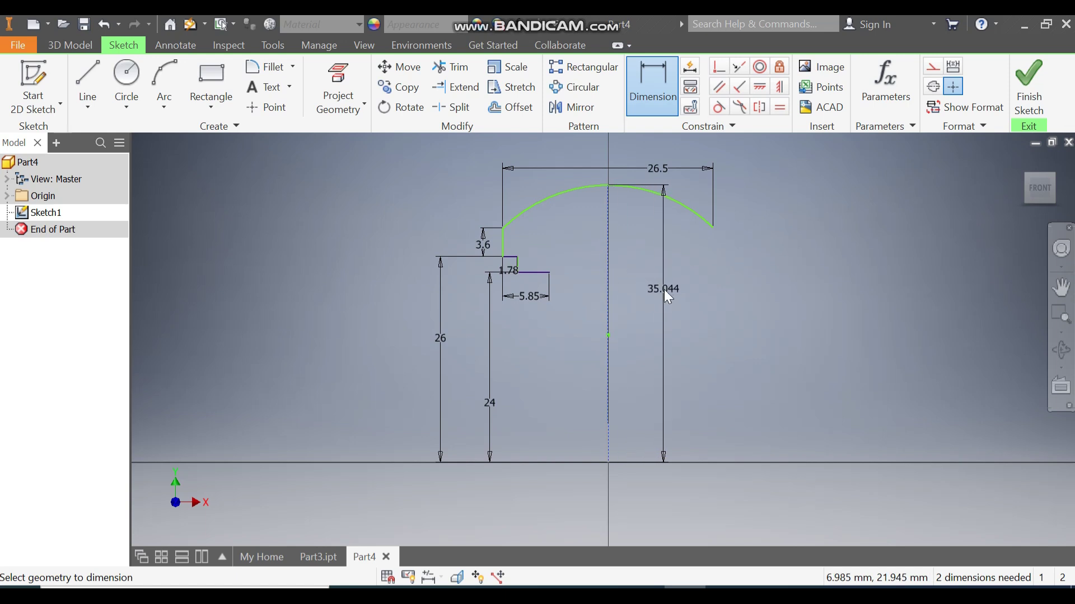
left_click(664, 290)
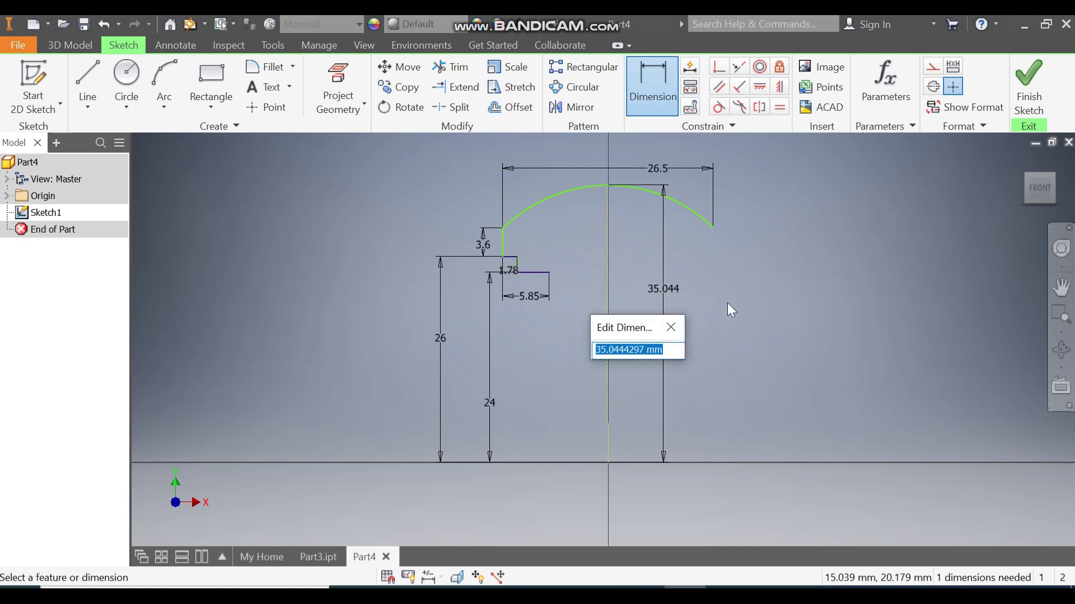
type("33")
key("Return")
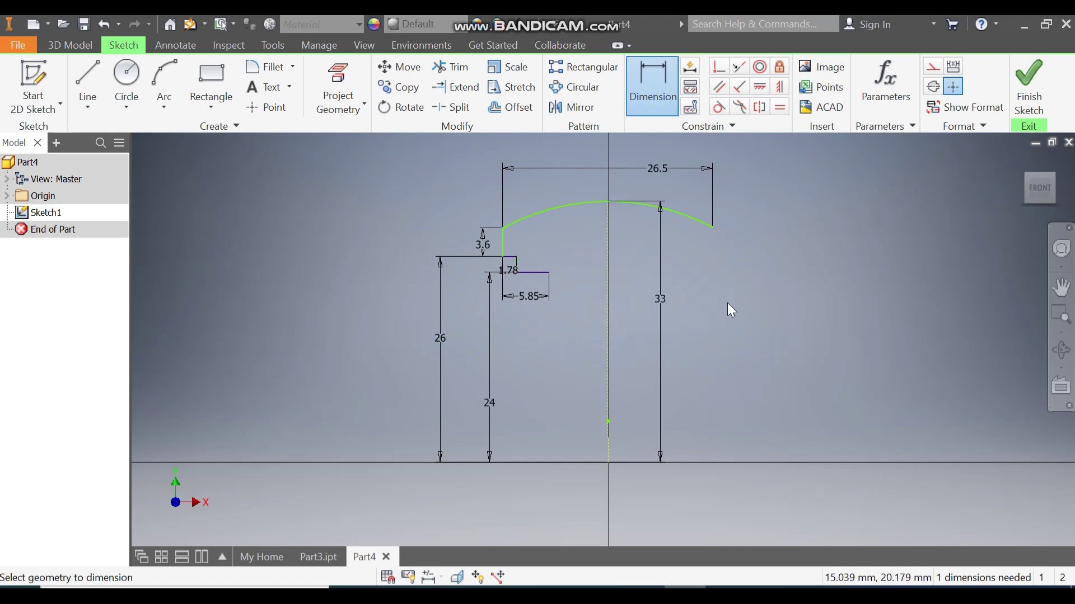
key("Escape")
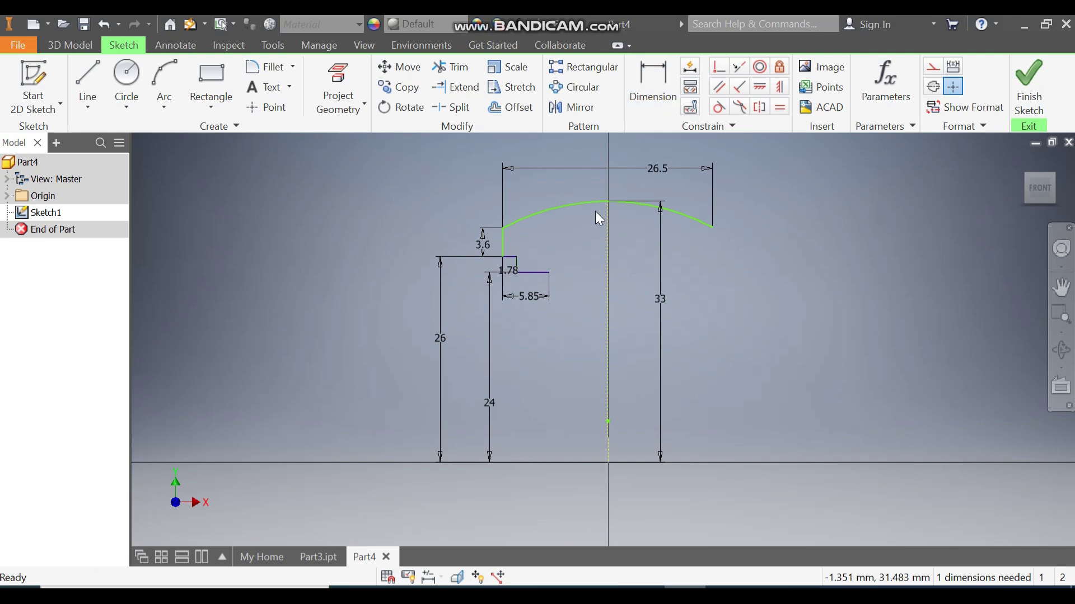
mouse_move(609, 203)
left_mouse_down()
mouse_move(637, 212)
mouse_move(607, 215)
mouse_move(623, 217)
left_mouse_up()
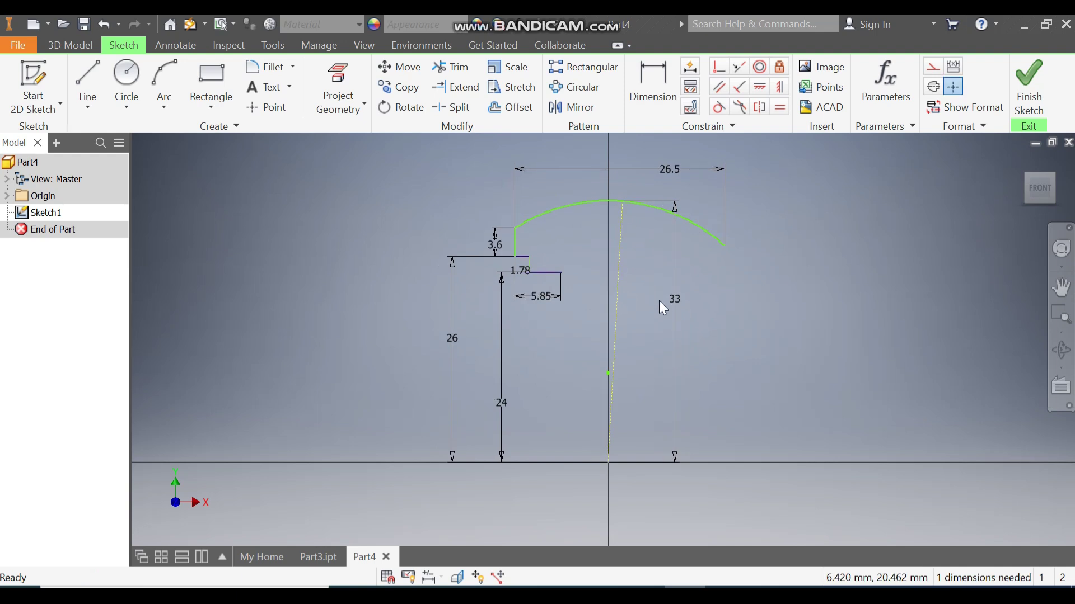
- Constrain the centre line vertical and select the left step geometry to mirror
left_click(618, 288)
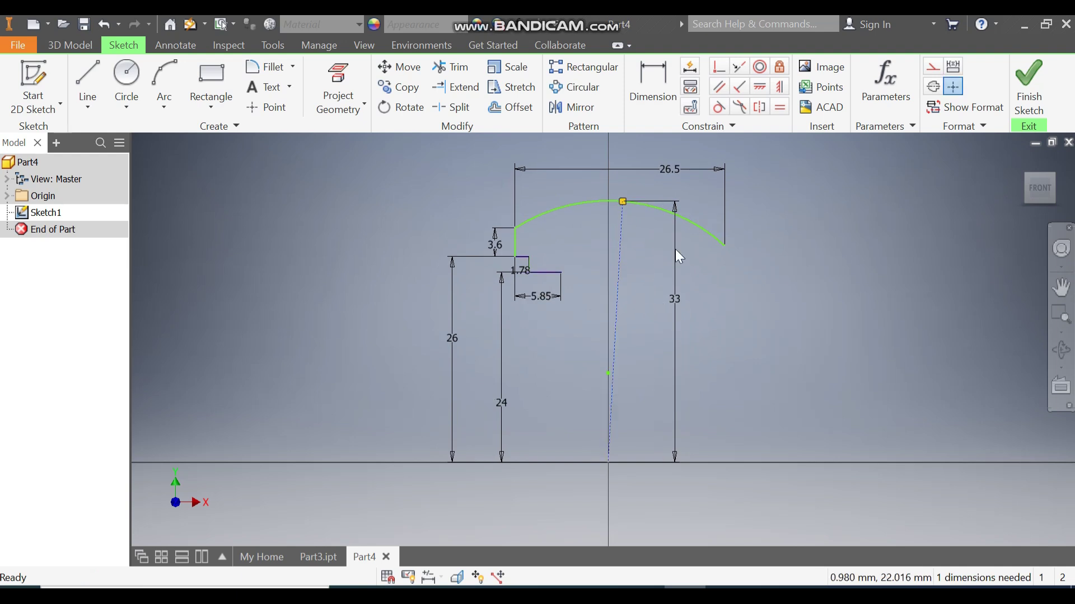
left_click(779, 87)
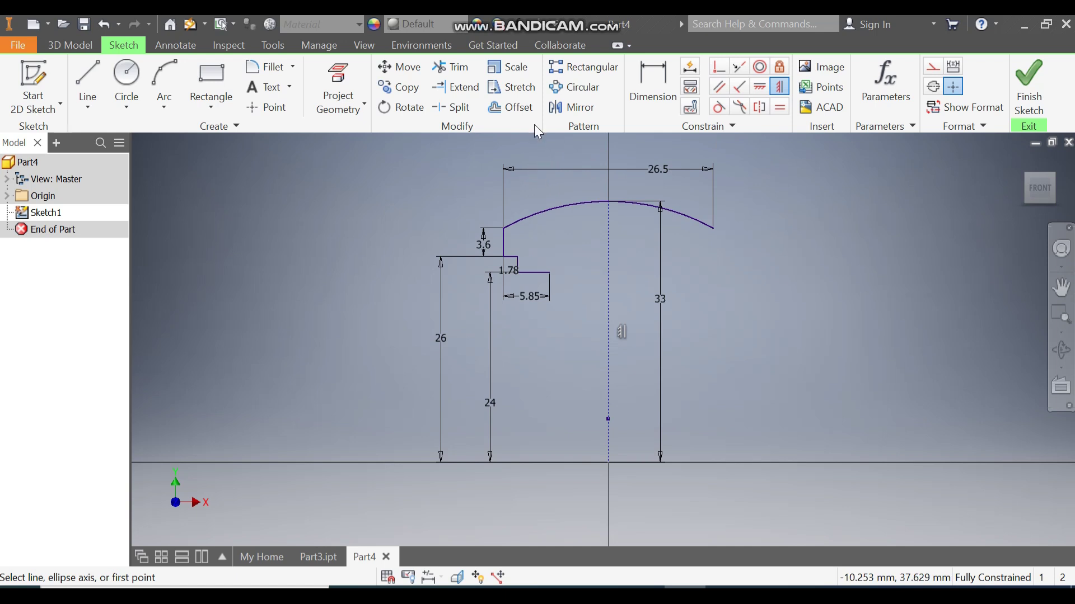
left_click(587, 111)
left_click_drag(549, 241, 469, 301)
- Mirror the selected step across the centre line onto the right side
left_click(234, 179)
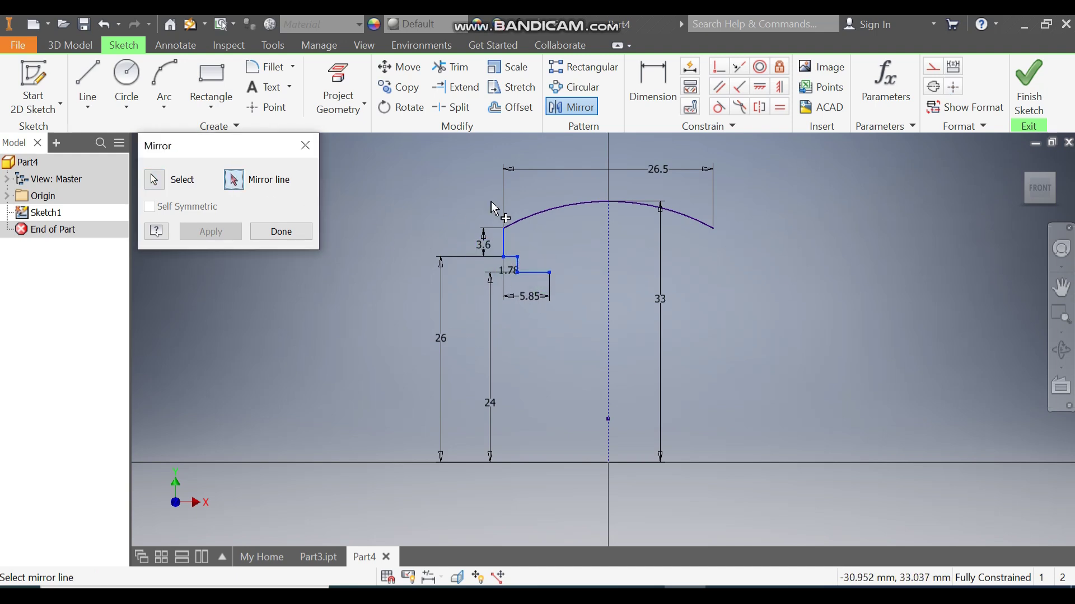
left_click(607, 267)
left_click(235, 231)
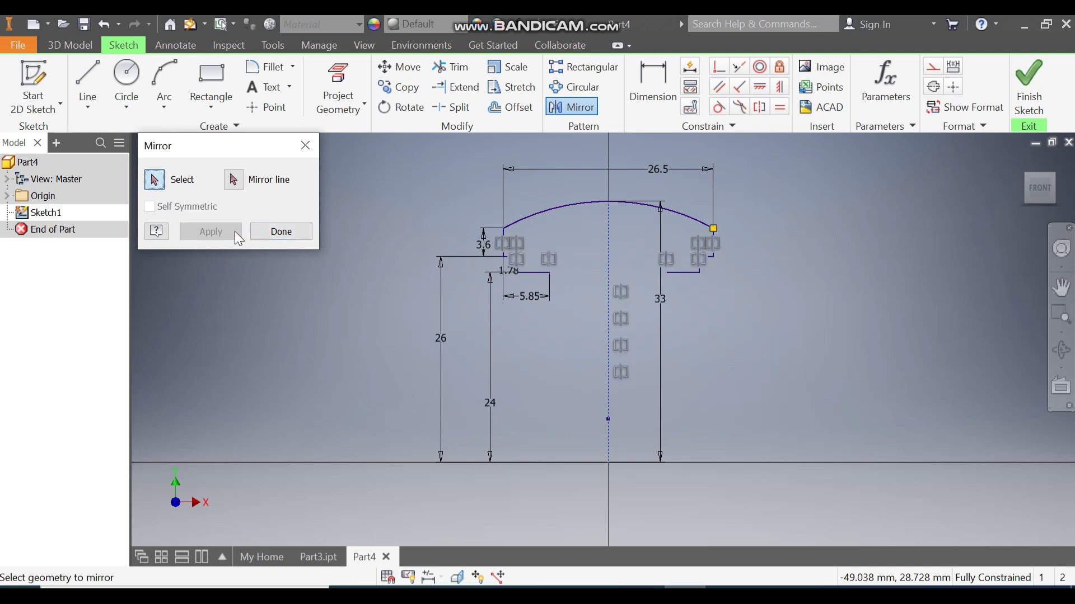
left_click(280, 231)
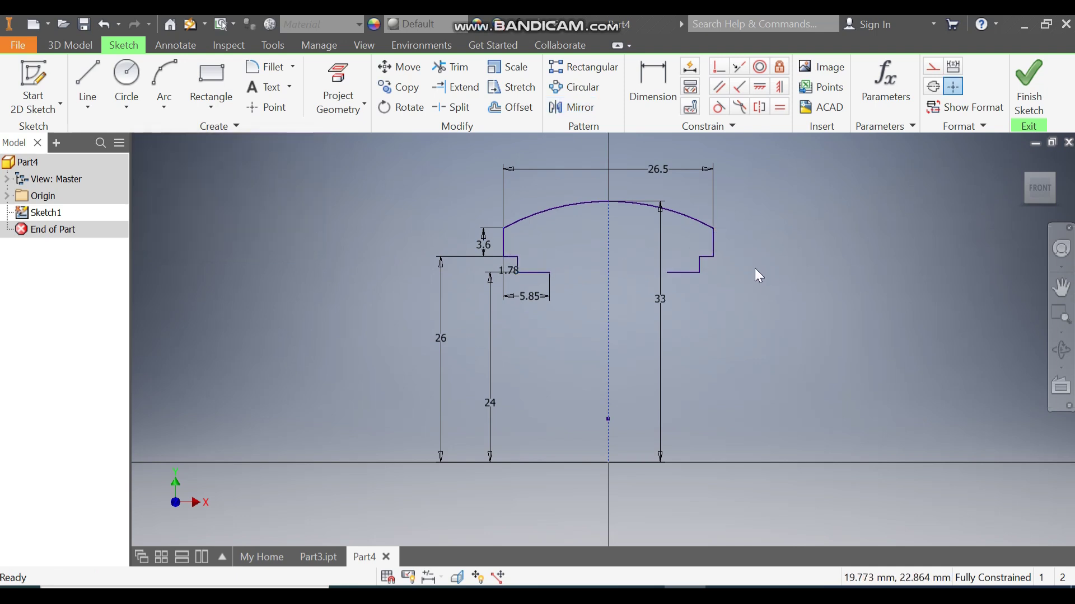
- Offset the profile loop inward by 1.2 mm
left_click(512, 107)
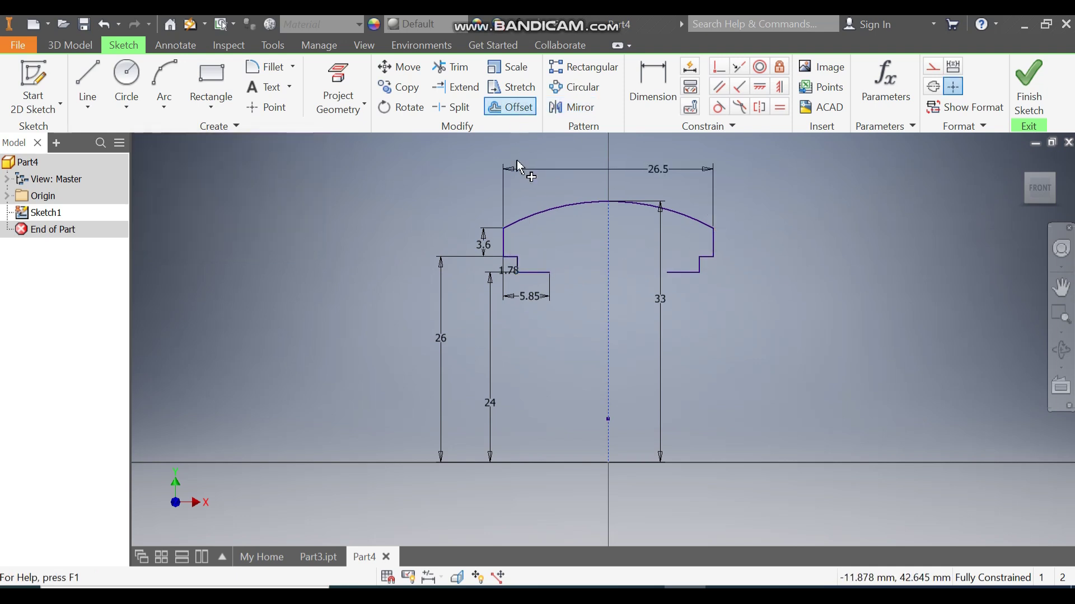
left_click(533, 273)
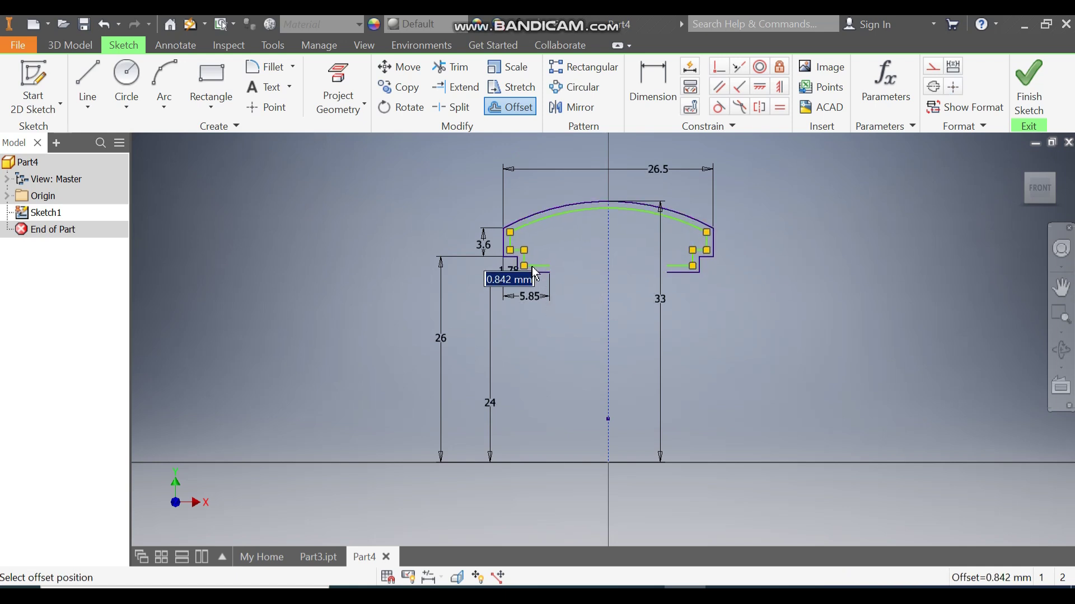
type("1.2")
key("Return")
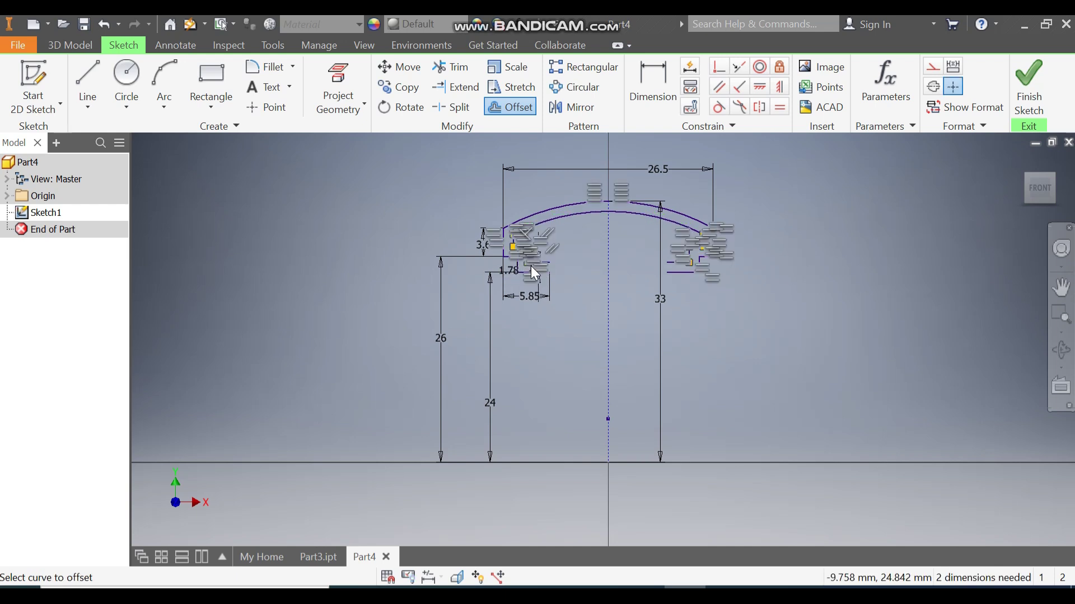
key("Escape")
scroll(533, 270, "down", 3)
left_click(88, 84)
- Join the inner and outer loops with short lines at both step ends, then finish the sketch
left_click(566, 278)
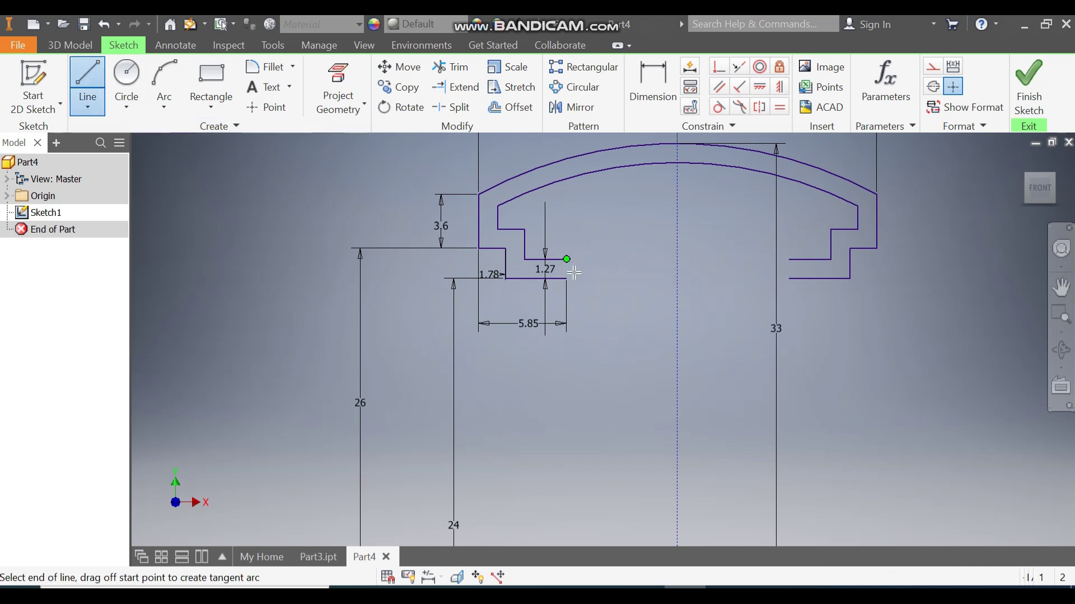
key("Escape")
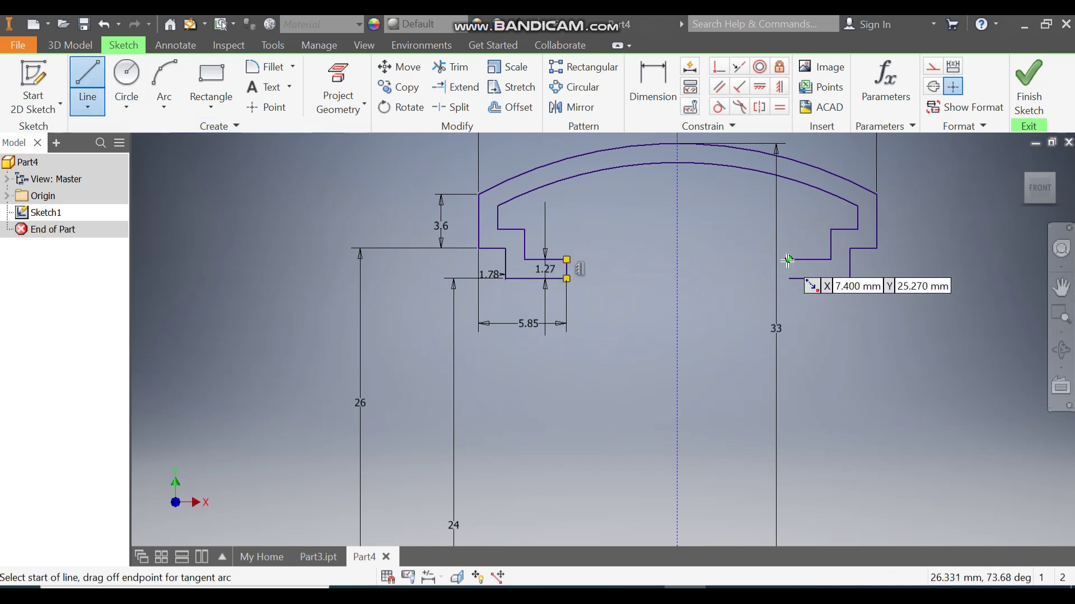
left_click(790, 259)
left_click(788, 278)
key("Escape")
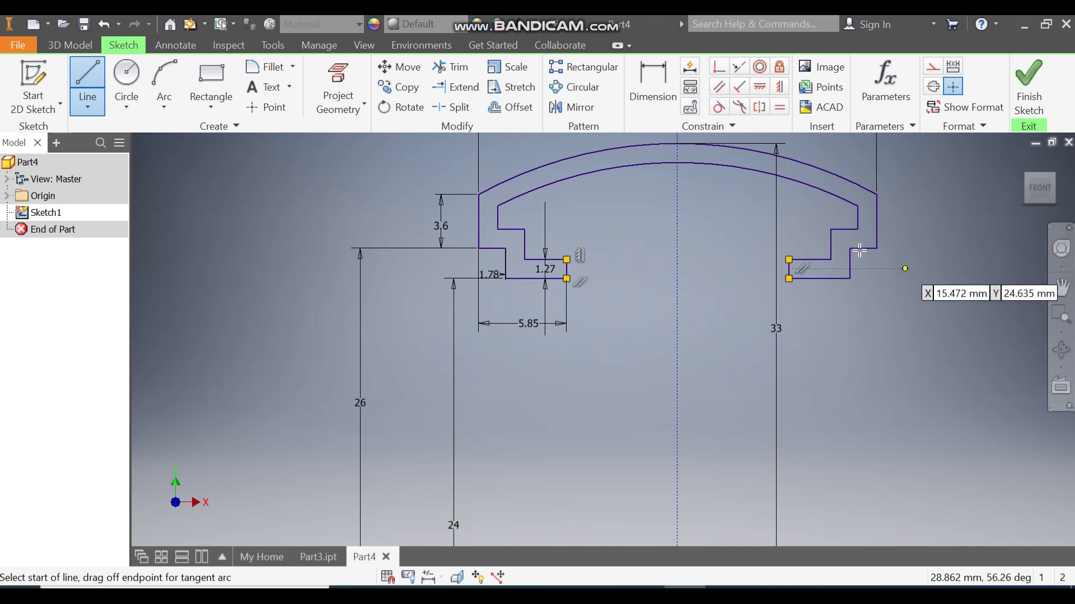
scroll(684, 256, "up", 4)
key("Escape")
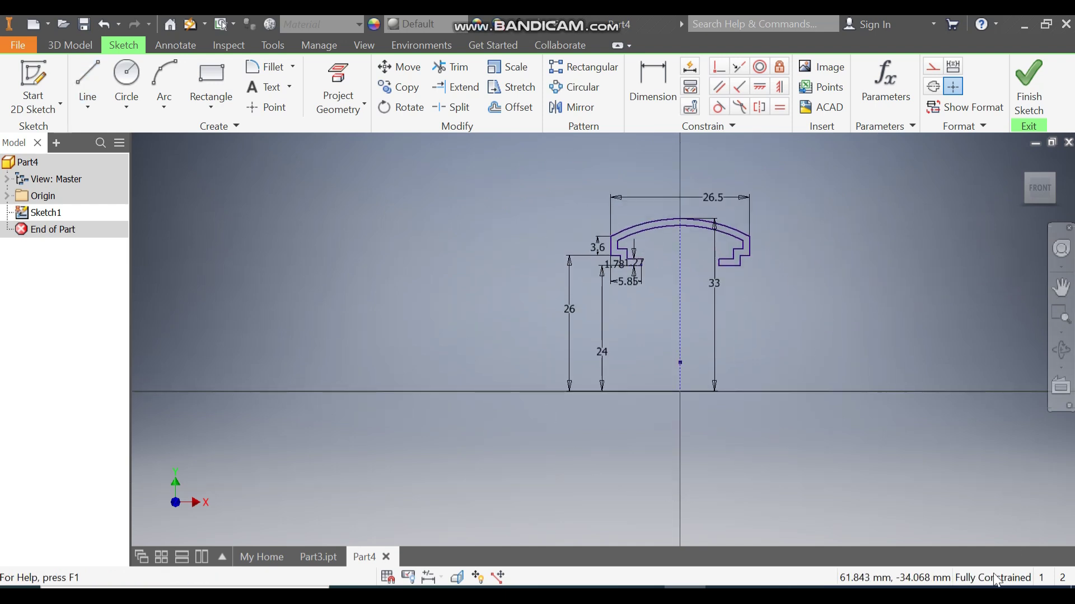
left_click(1029, 84)
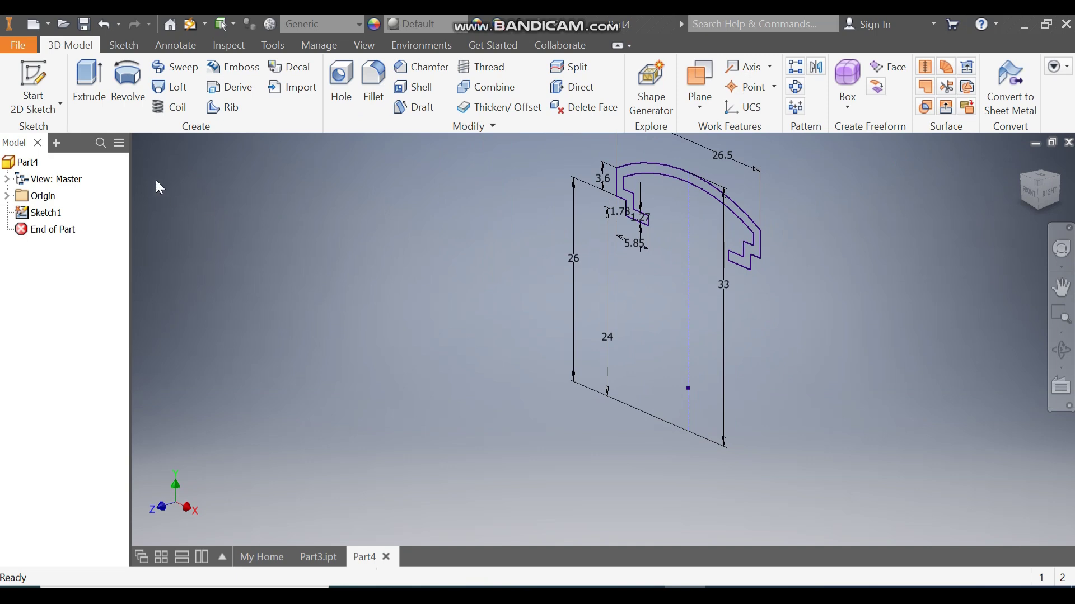
- Revolve the profile a full turn around the X Axis
left_click(127, 79)
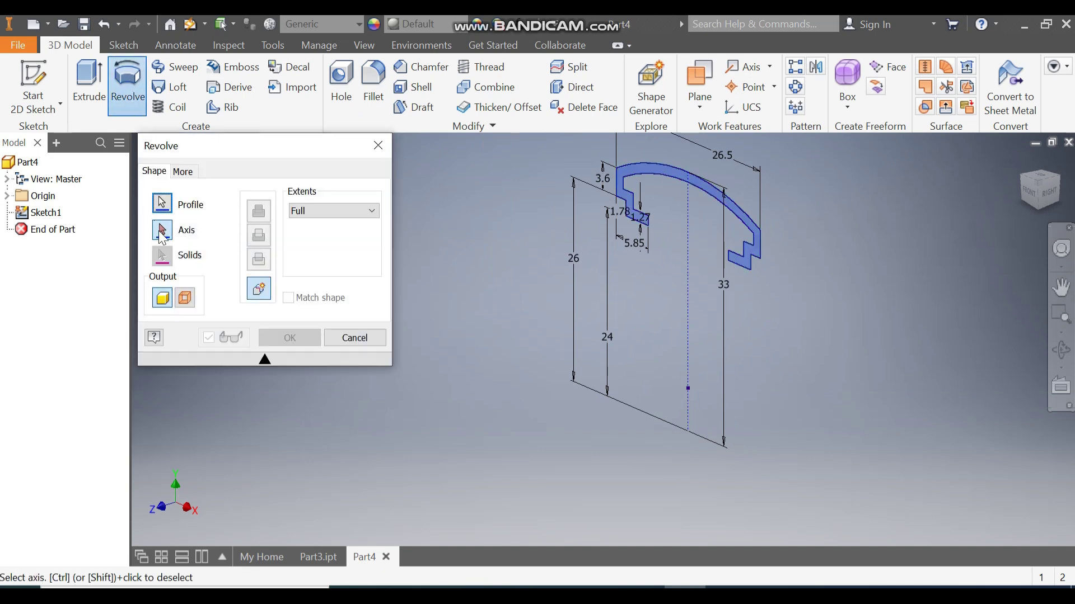
left_click(7, 196)
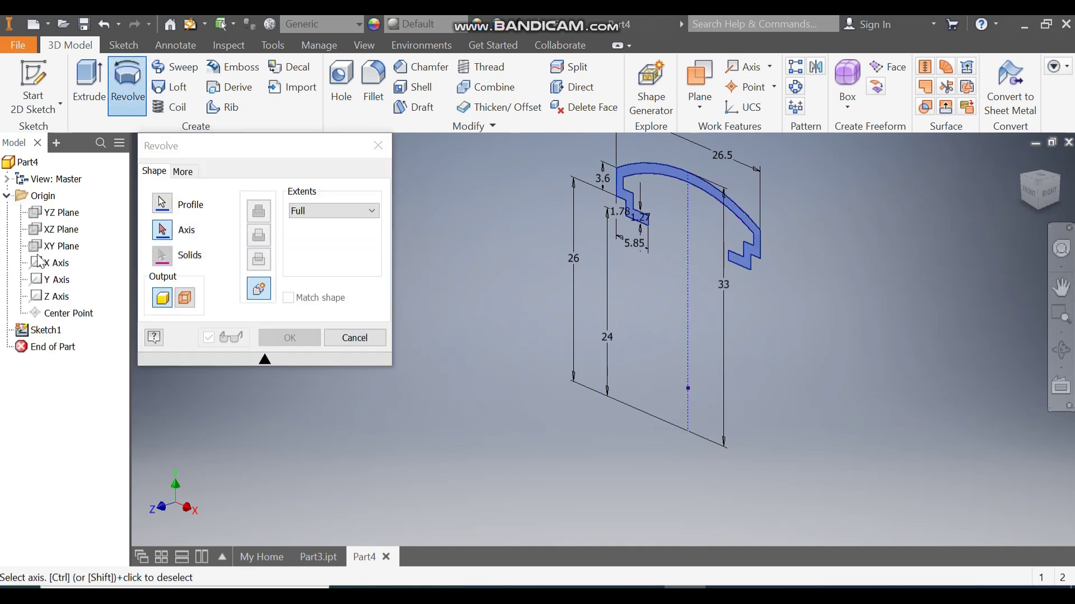
left_click(51, 263)
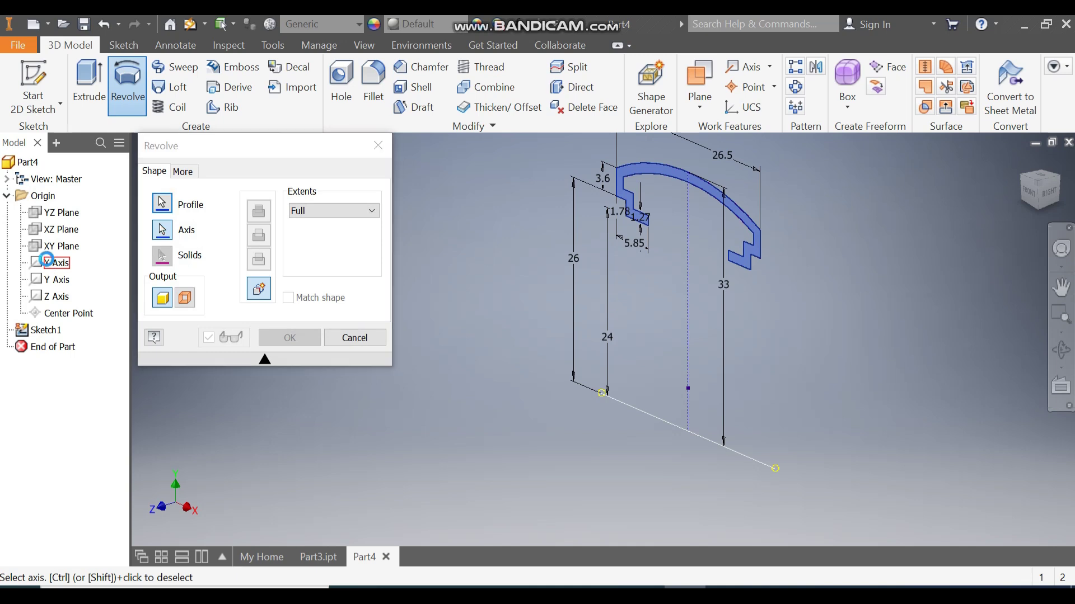
scroll(502, 178, "down", 3)
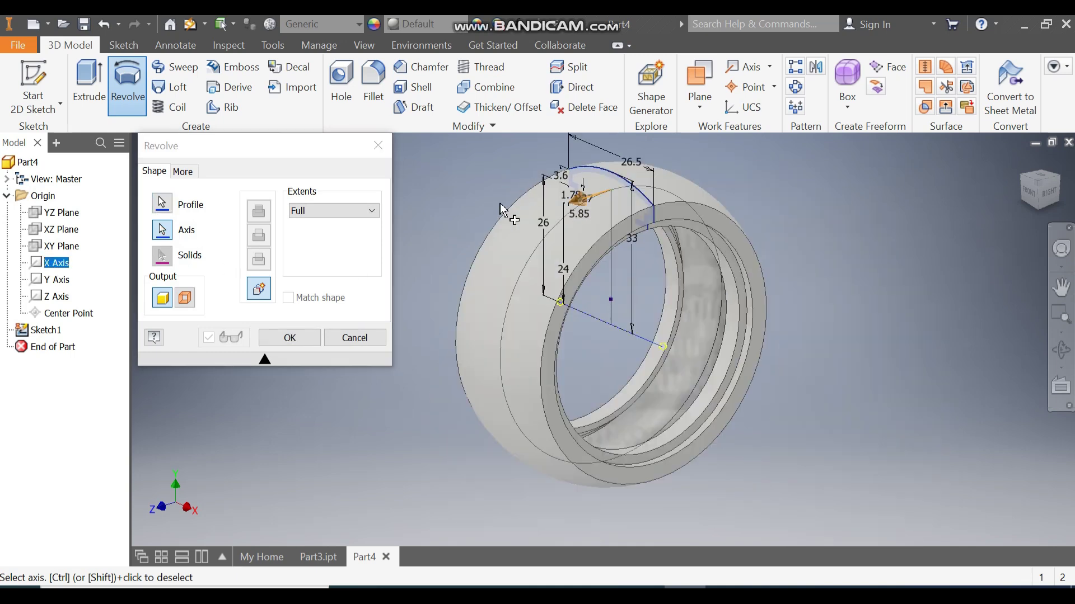
left_click(303, 336)
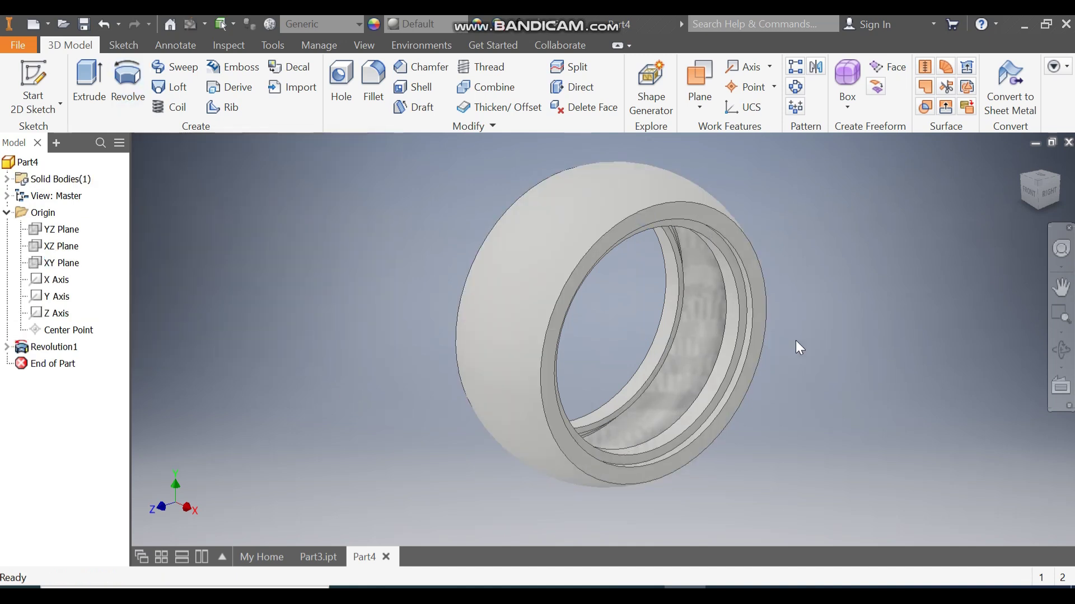
left_click(321, 554)
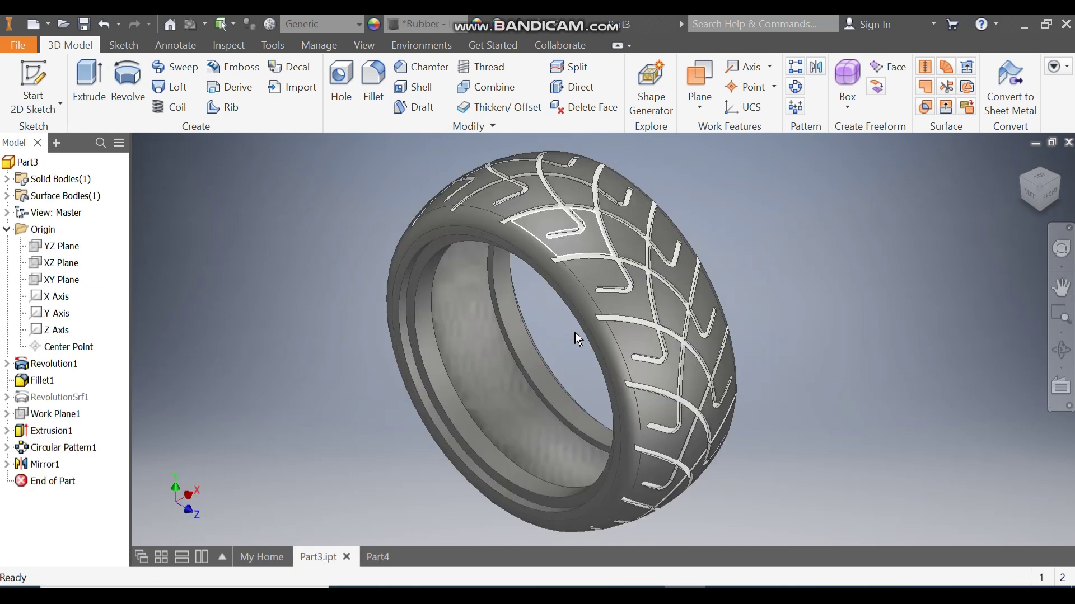
left_click(372, 558)
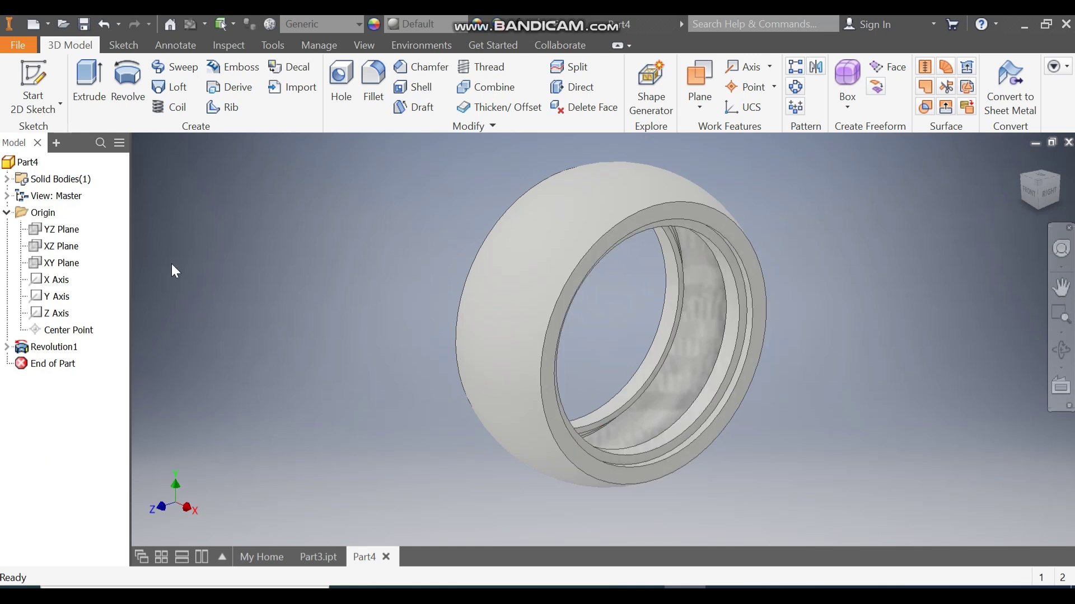
left_click(66, 264)
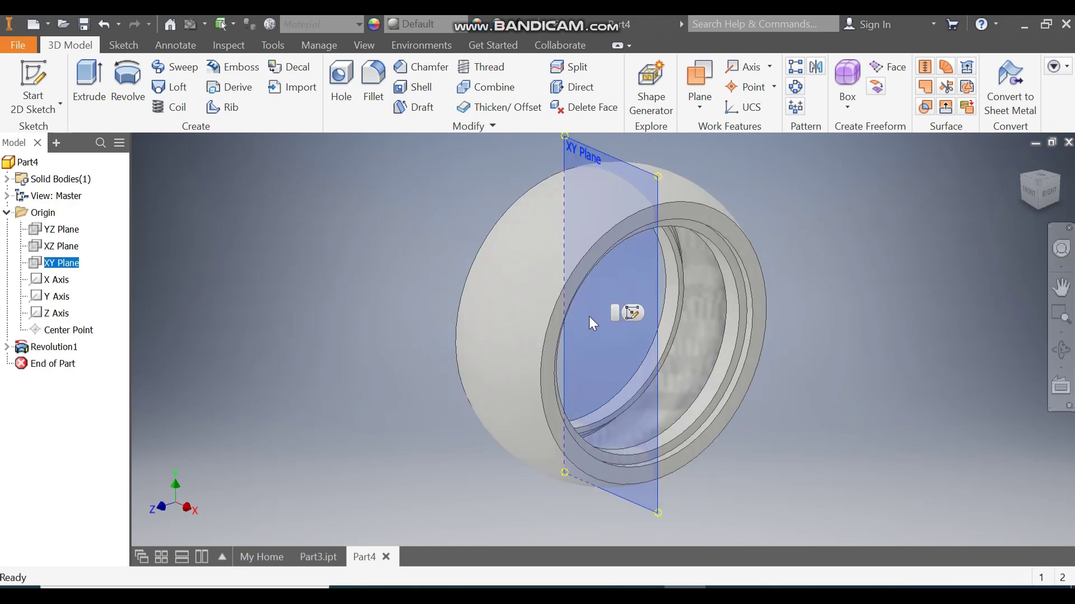
- Start a new sketch on the XY Plane and switch the visual style to Wireframe
left_click(633, 313)
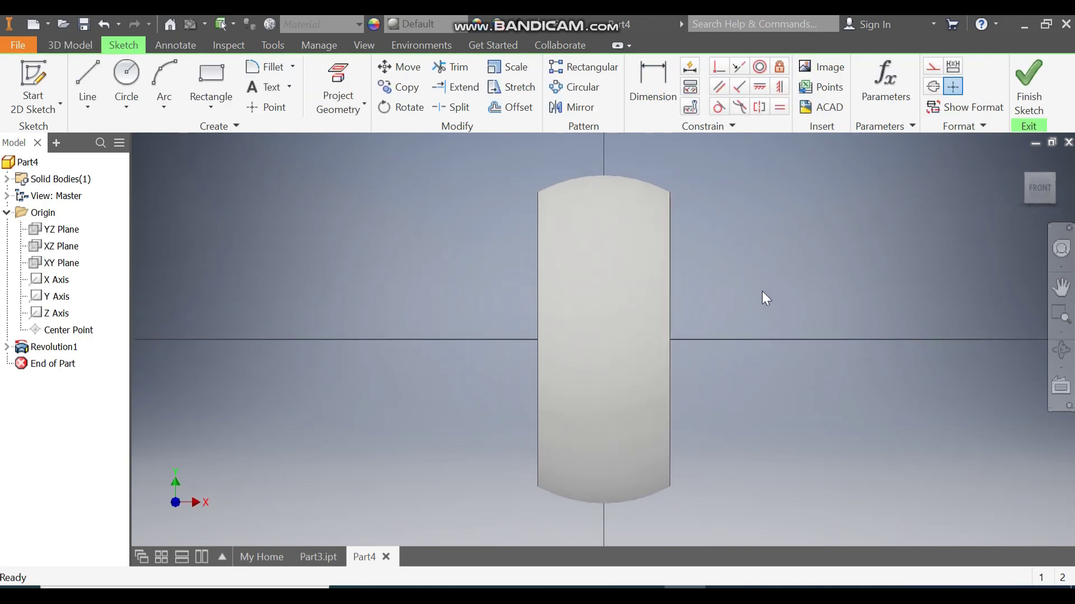
left_click(365, 45)
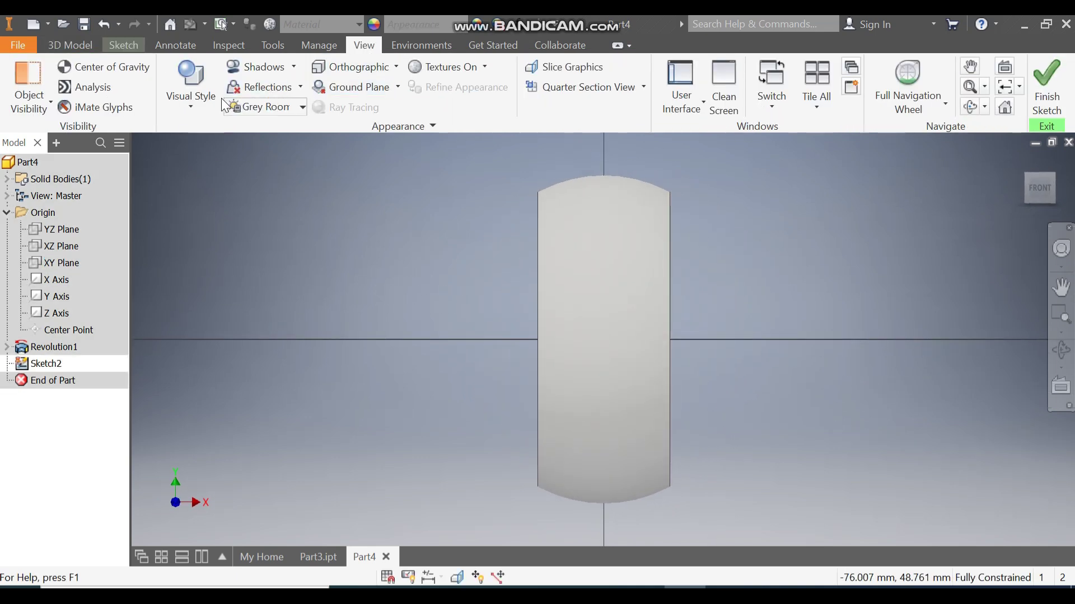
left_click(191, 98)
left_click(279, 283)
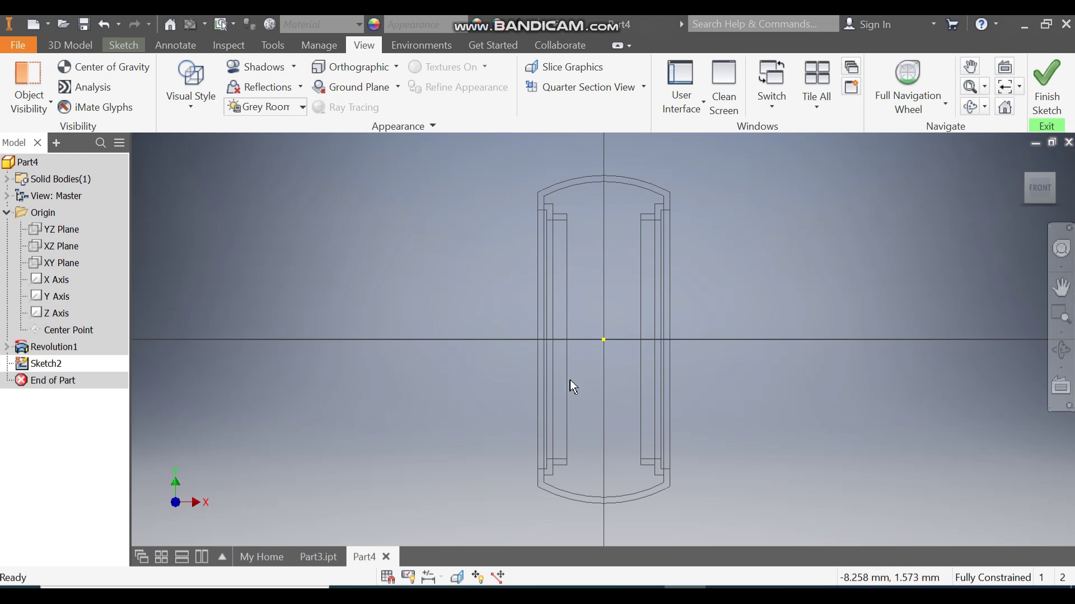
- Draw a three-point arc over the tire's top, from the left outline corner to the right
left_click(127, 46)
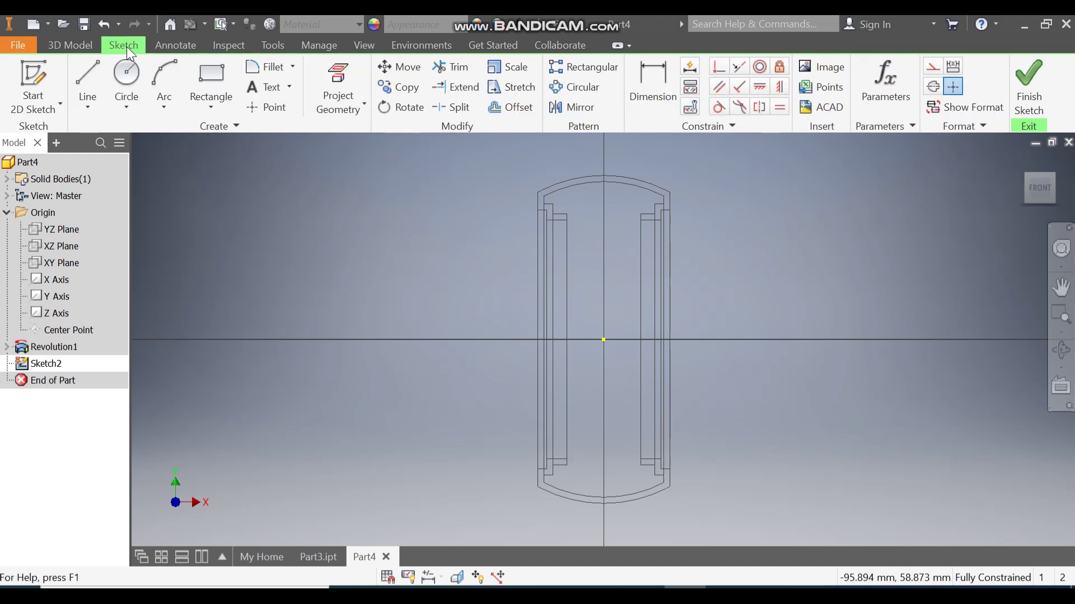
left_click(160, 103)
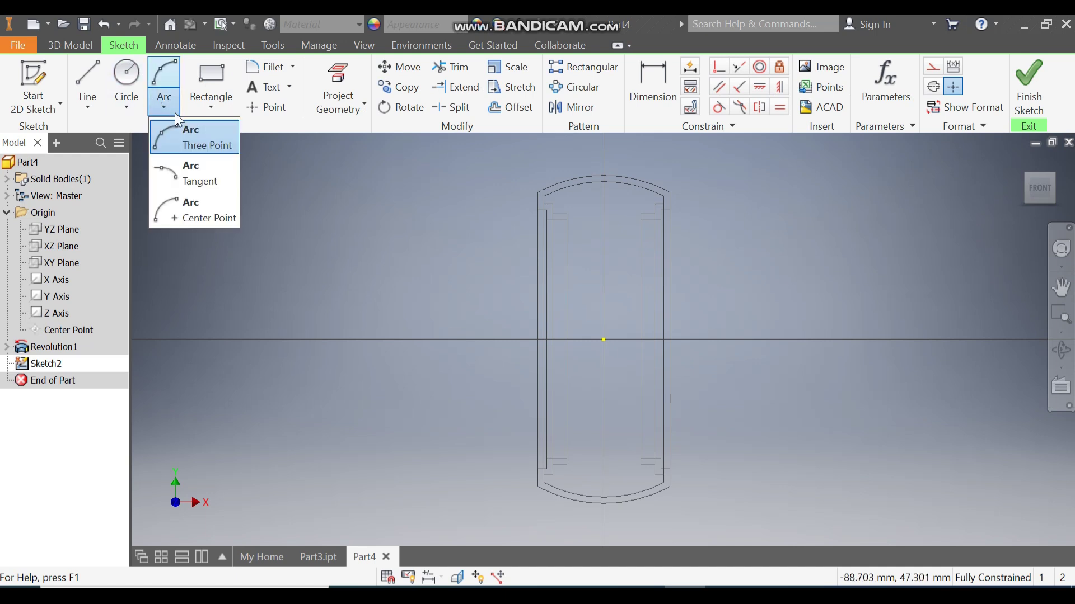
left_click(188, 143)
left_click(538, 192)
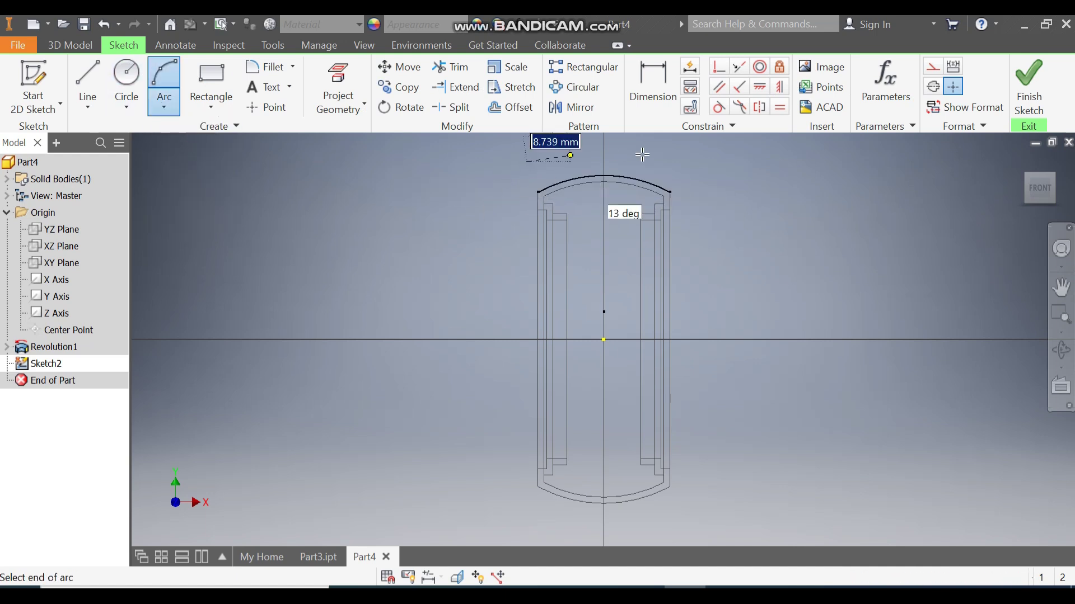
left_click(676, 160)
left_click(603, 138)
- Project the left and right outer side edges into the sketch
middle_click_drag(738, 162, 738, 174)
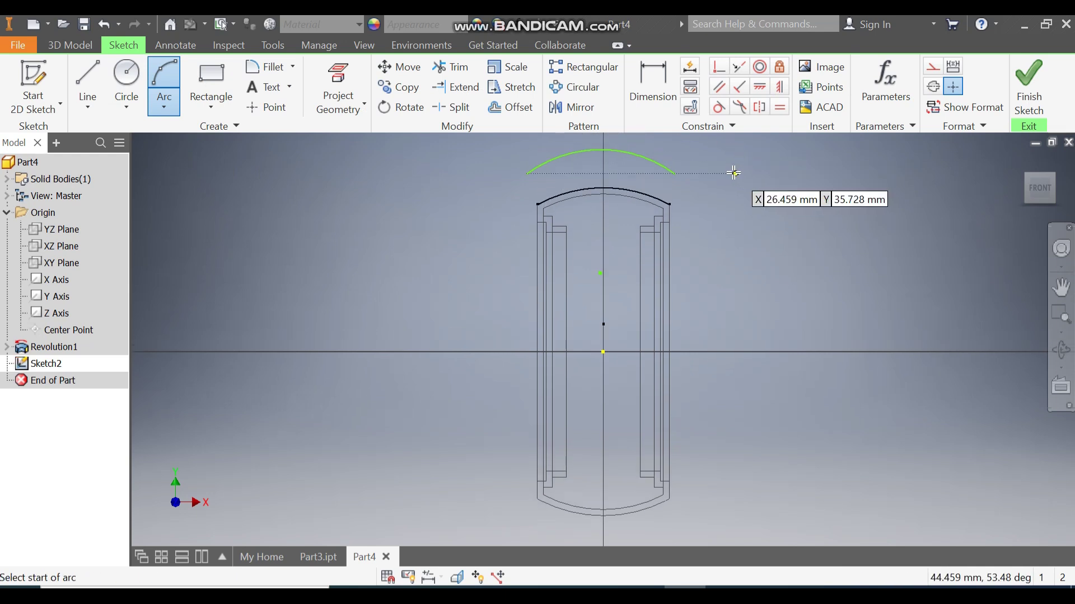
left_click(358, 79)
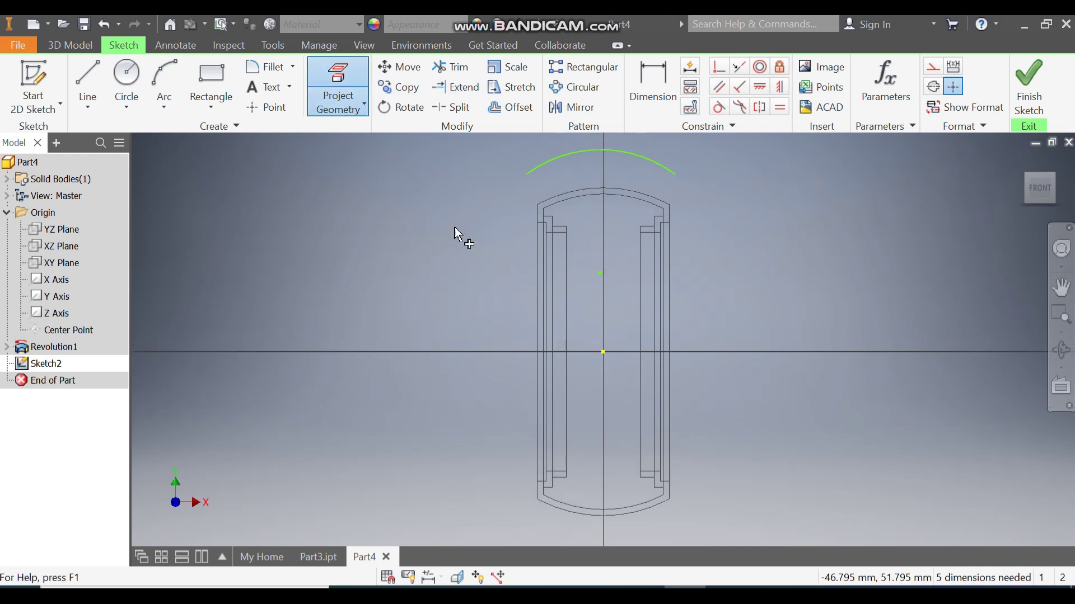
left_click(536, 297)
left_click(670, 308)
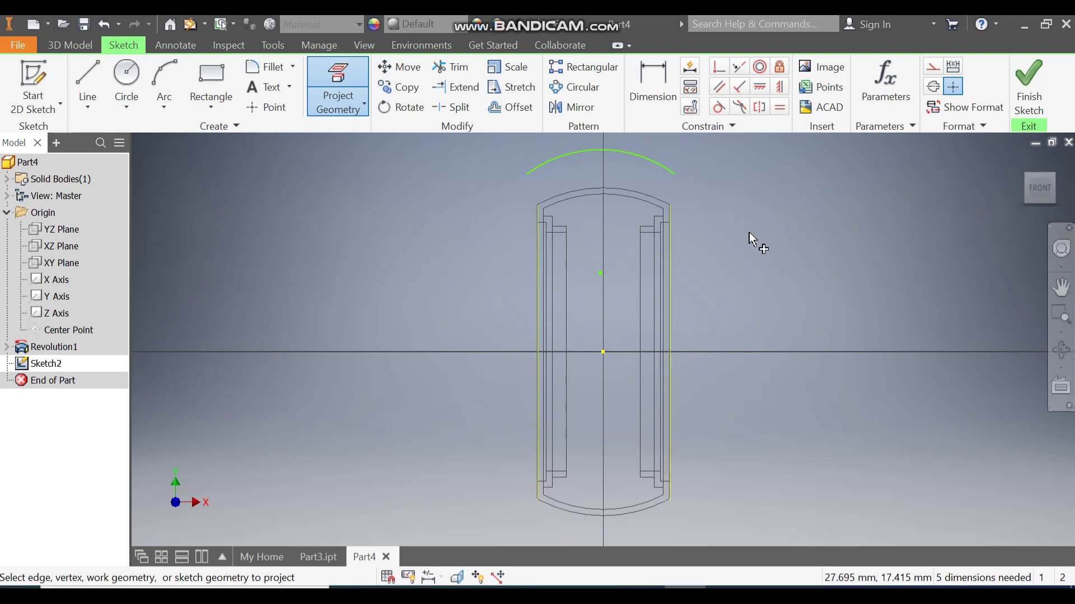
- Constrain both arc ends vertically above the projected side edge corners
left_click(779, 86)
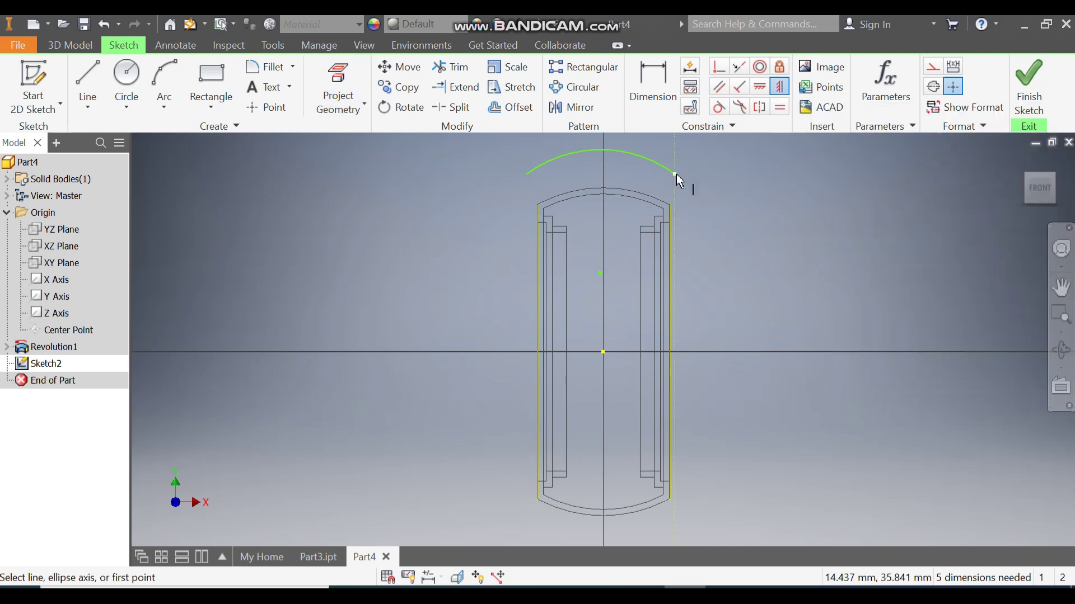
left_click(675, 174)
left_click(670, 204)
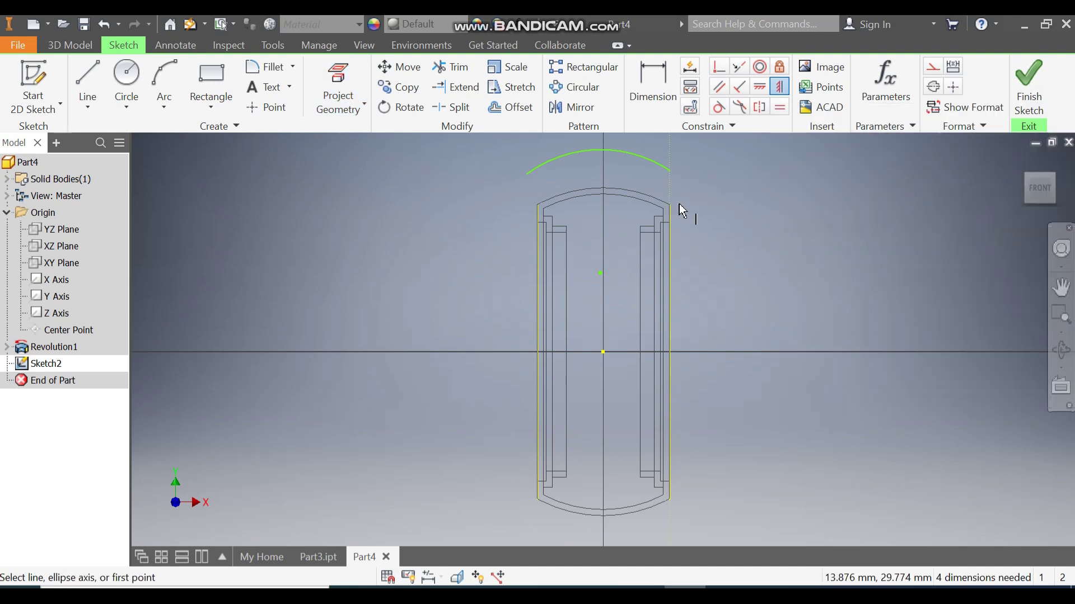
left_click(538, 205)
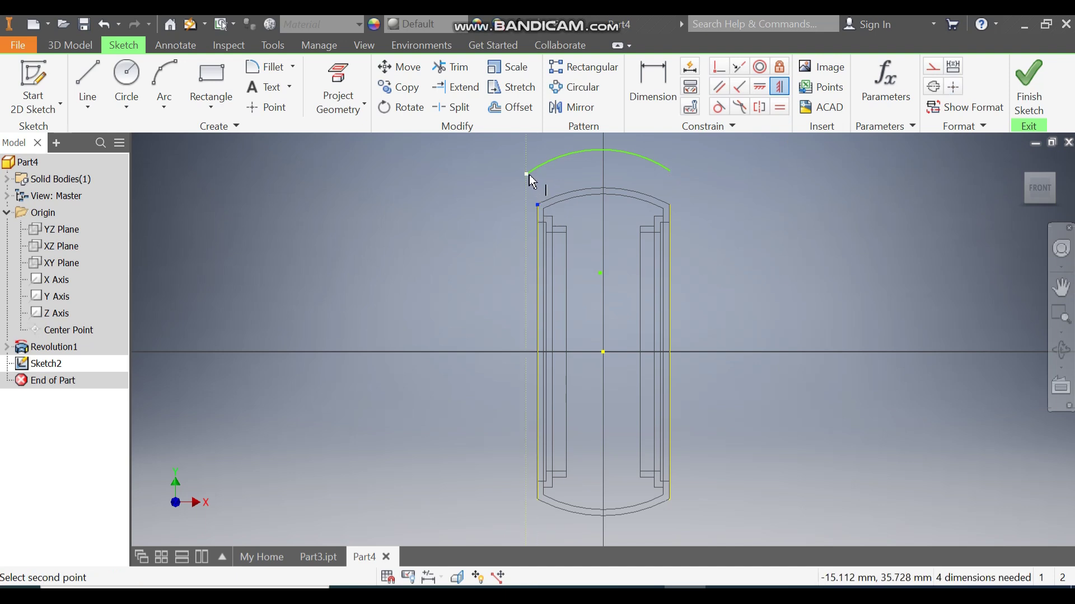
left_click(529, 175)
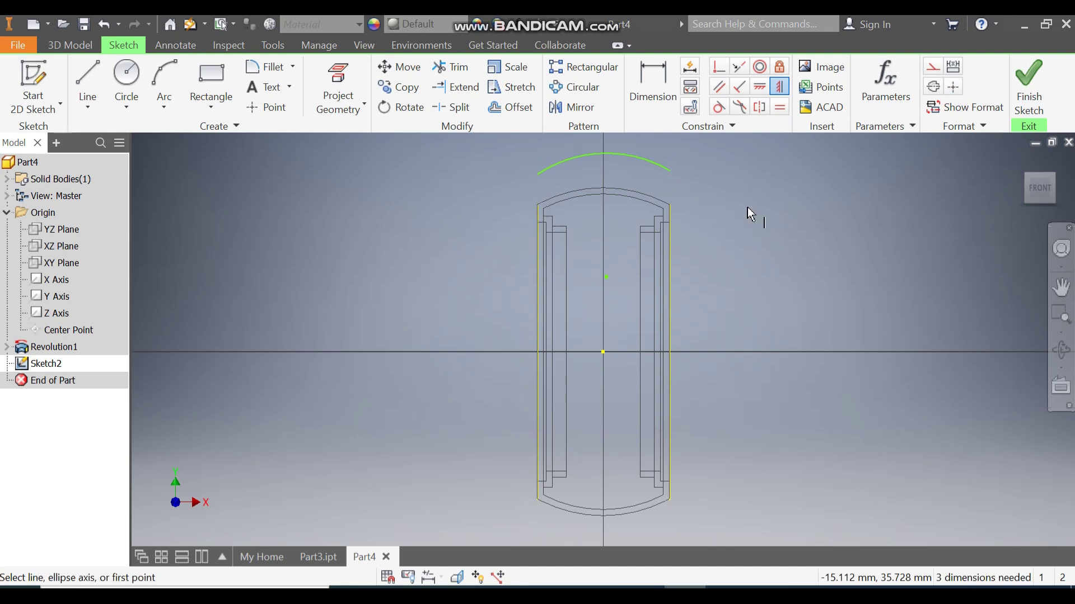
- Dimension the arc's radius to 32.3
left_click(651, 96)
left_click(639, 158)
left_click(627, 178)
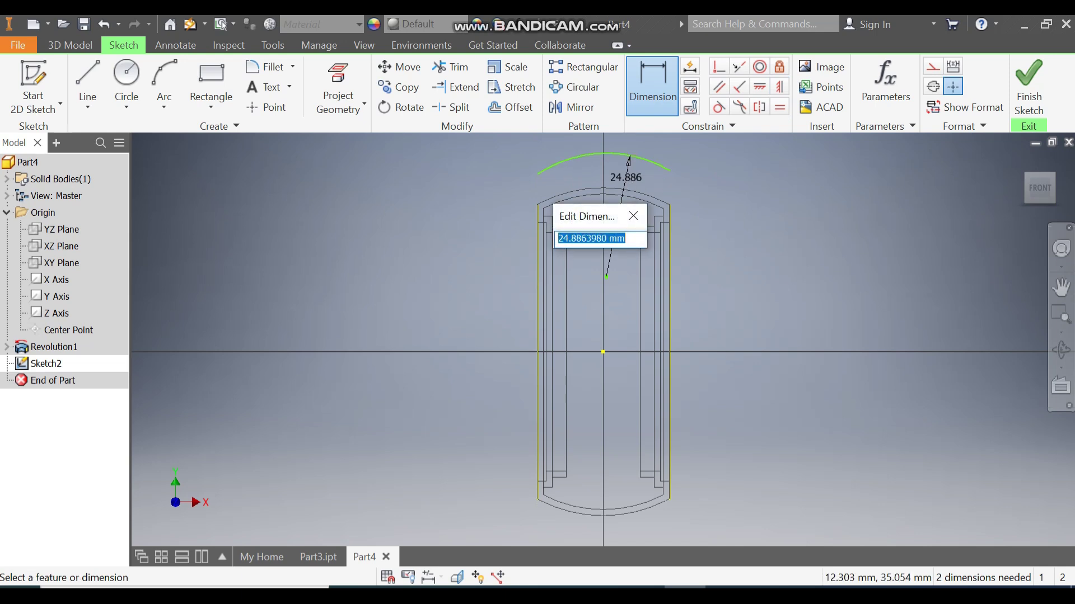
type("32.3")
key("Return")
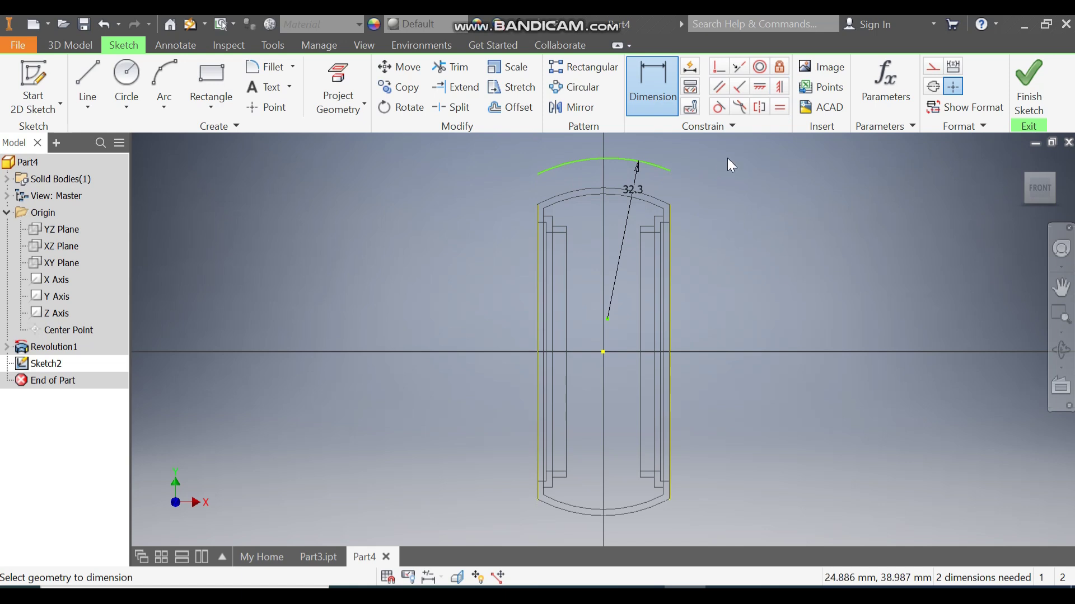
- Dimension the arc's left endpoint 29.5 vertically above the centre point
left_click(538, 174)
left_click(602, 351)
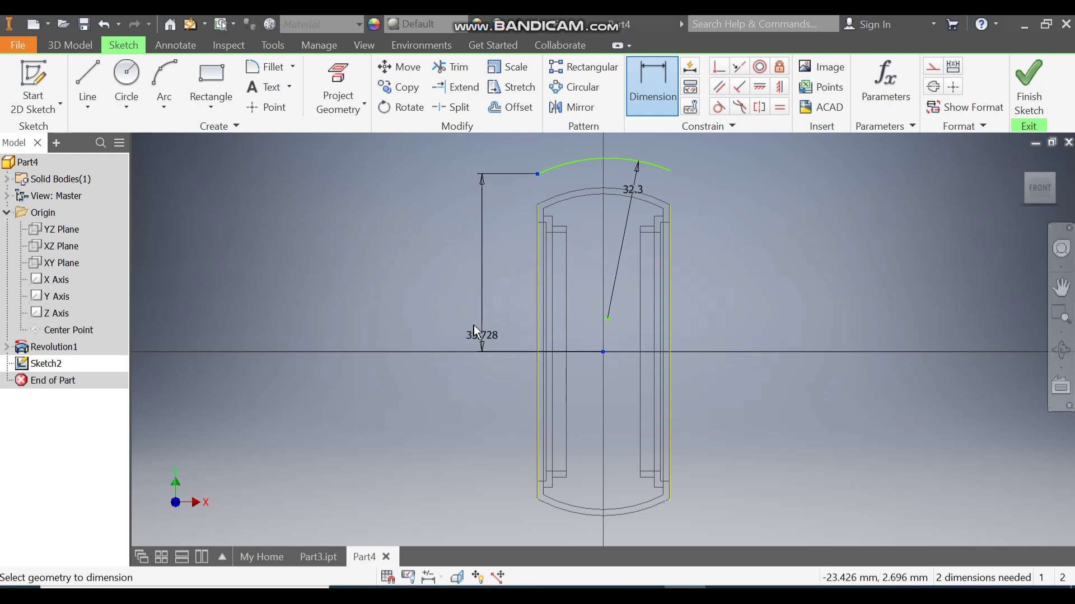
left_click(469, 321)
type("29.")
key("Return")
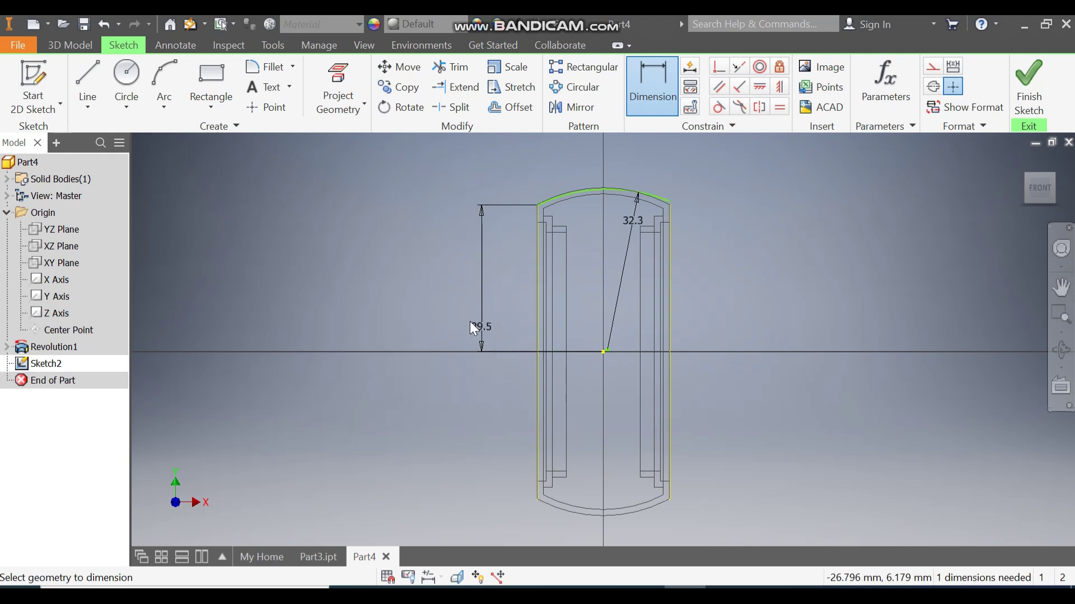
scroll(549, 201, "up", 5)
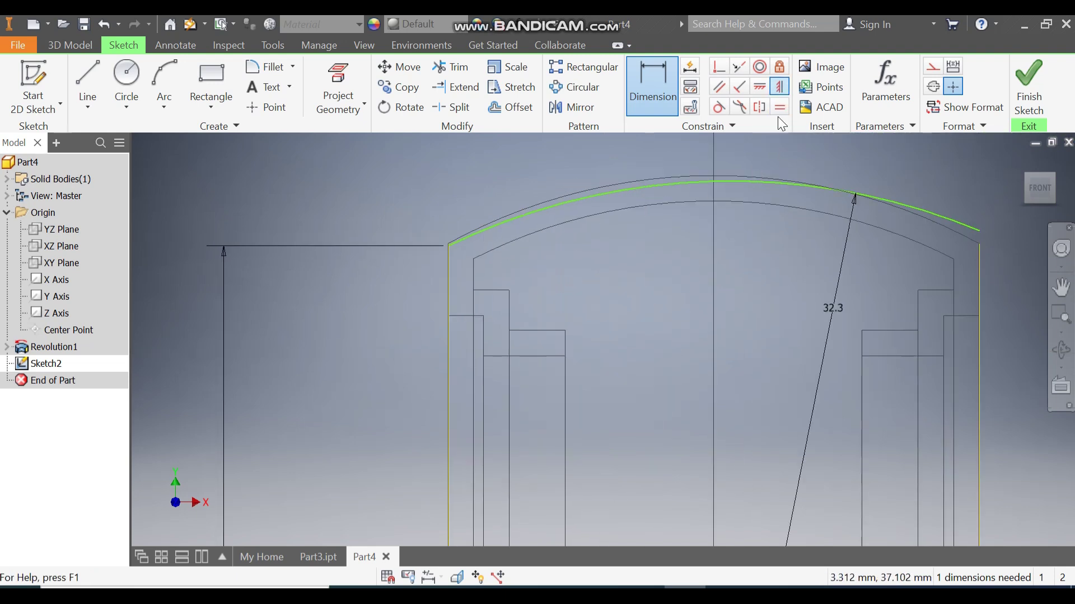
- Align the arc's top point vertically above the centre point
left_click(779, 86)
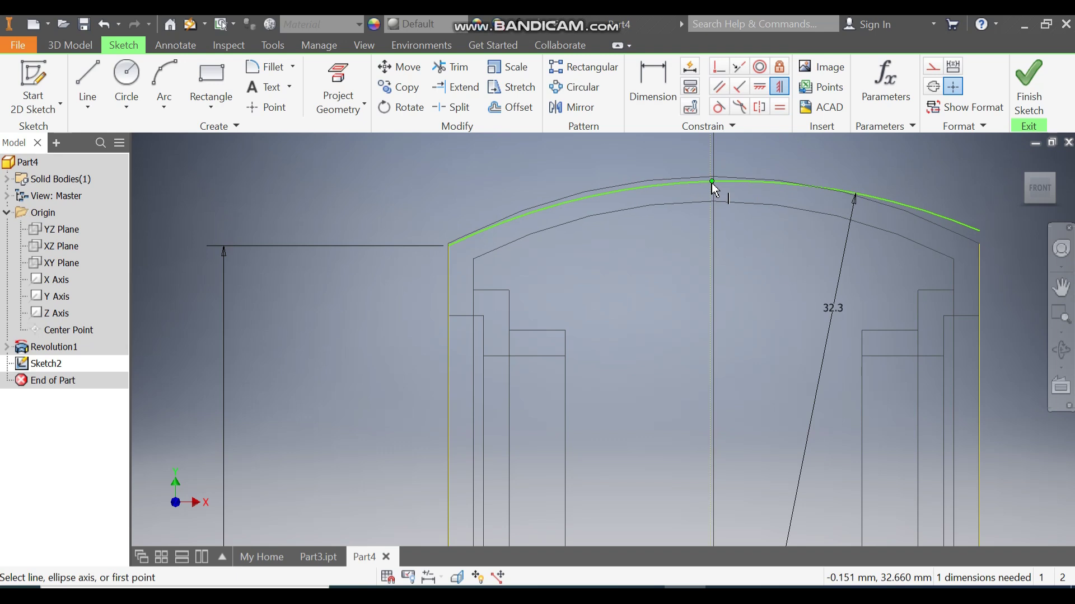
left_click(712, 183)
scroll(713, 172, "down", 5)
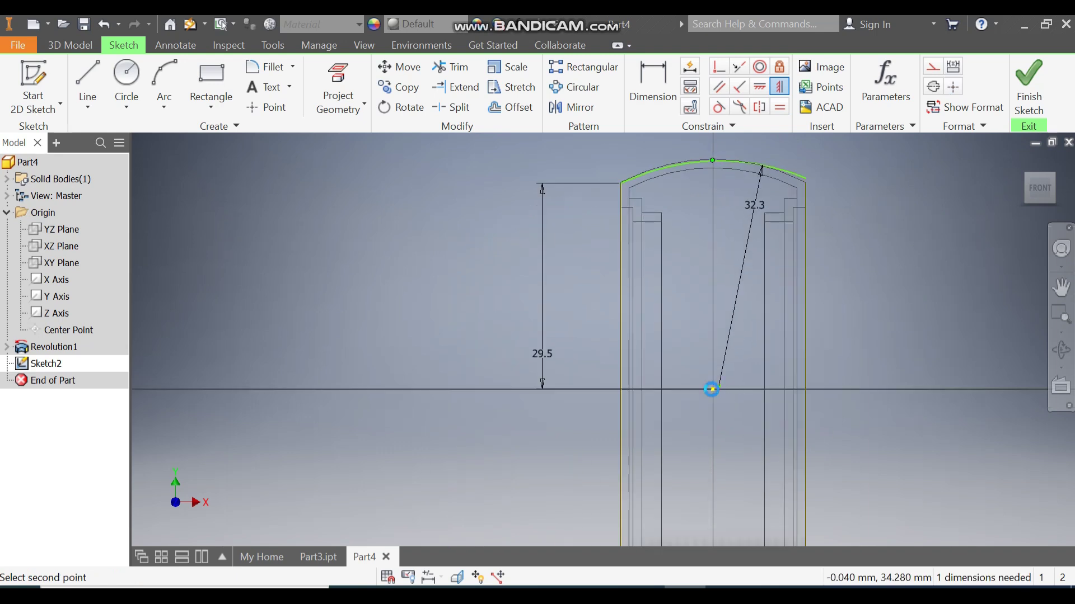
left_click(712, 389)
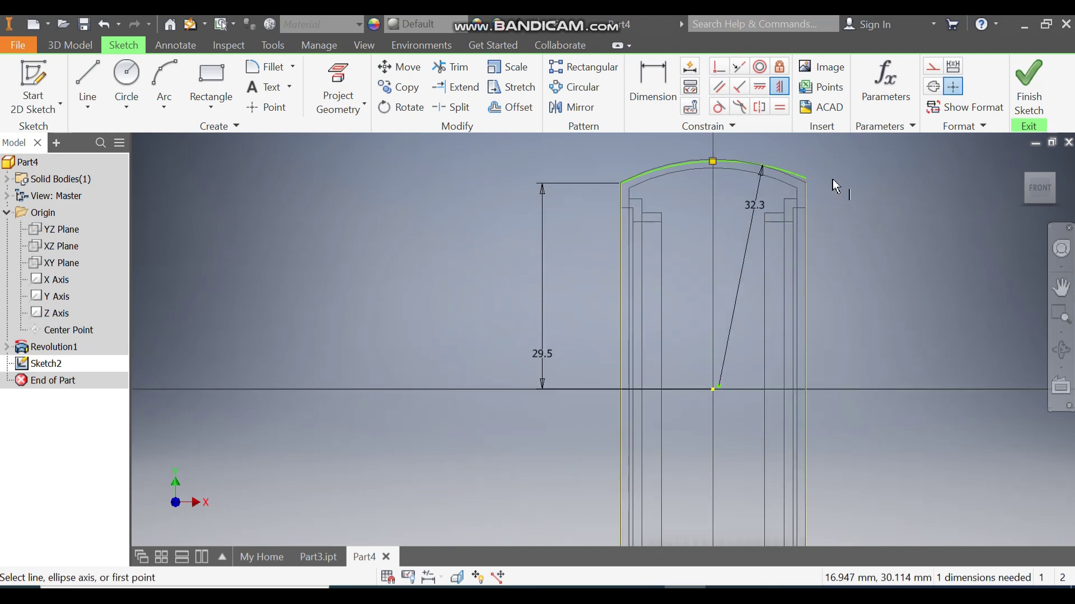
key("Escape")
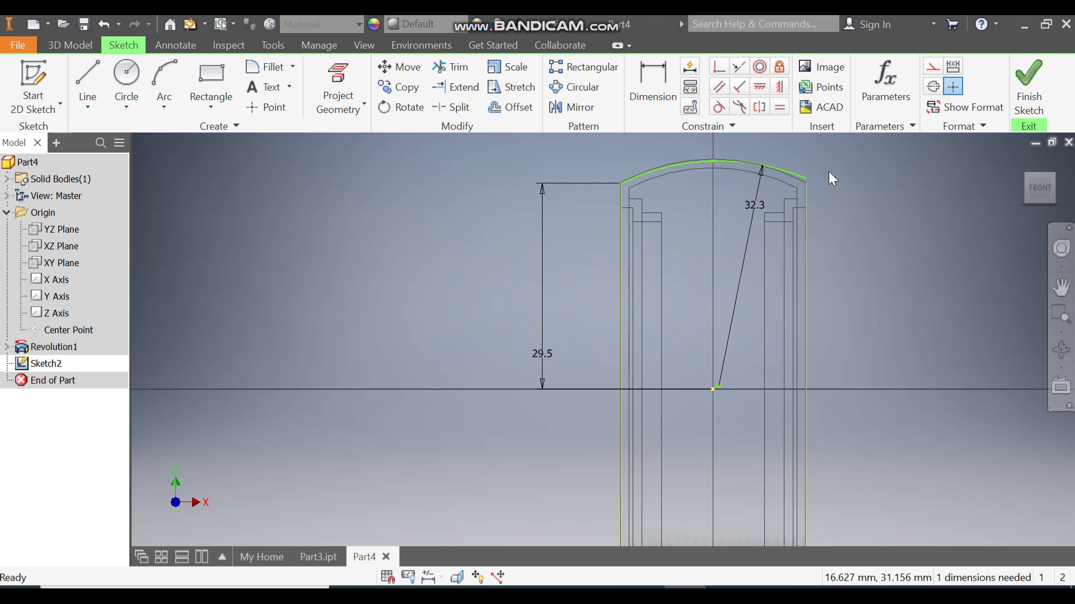
- Reposition the arc and attach its right end to the right side line
mouse_move(805, 180)
left_mouse_down()
mouse_move(753, 218)
mouse_move(744, 207)
mouse_move(771, 186)
left_mouse_up()
scroll(653, 196, "up", 5)
middle_click_drag(565, 161, 582, 226)
left_click(573, 237)
mouse_move(569, 238)
left_mouse_down()
mouse_move(573, 168)
mouse_move(572, 243)
left_mouse_up()
scroll(572, 243, "down", 5)
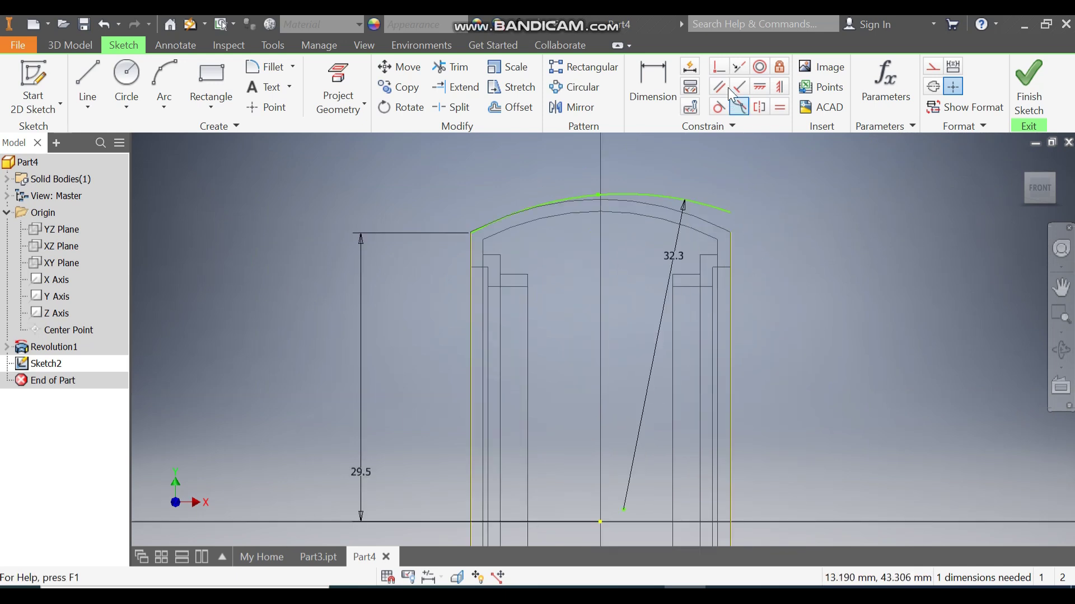
left_click(730, 212)
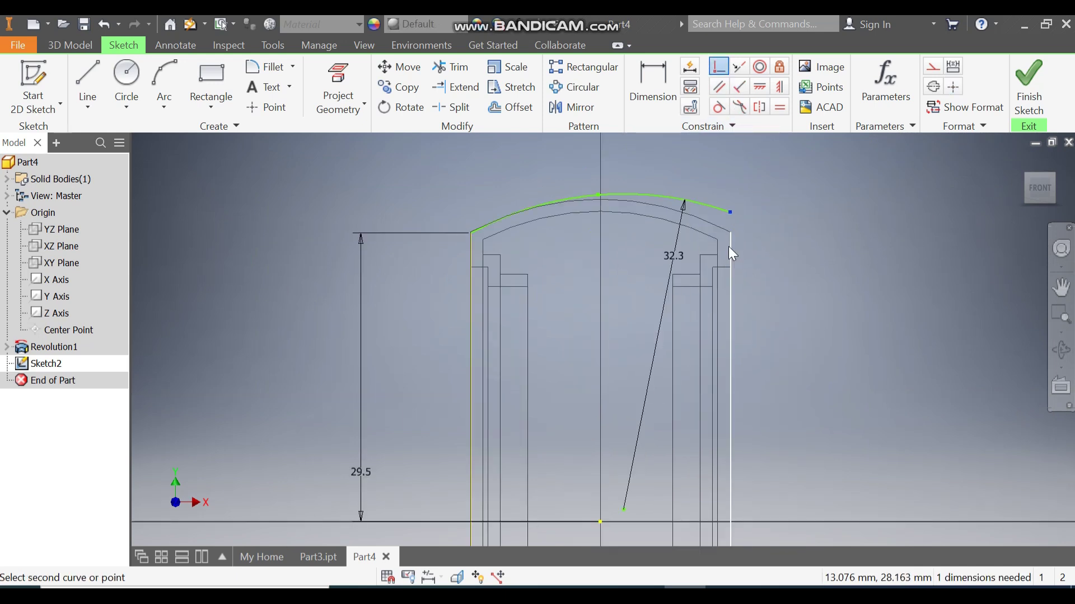
left_click(730, 246)
left_click(376, 163)
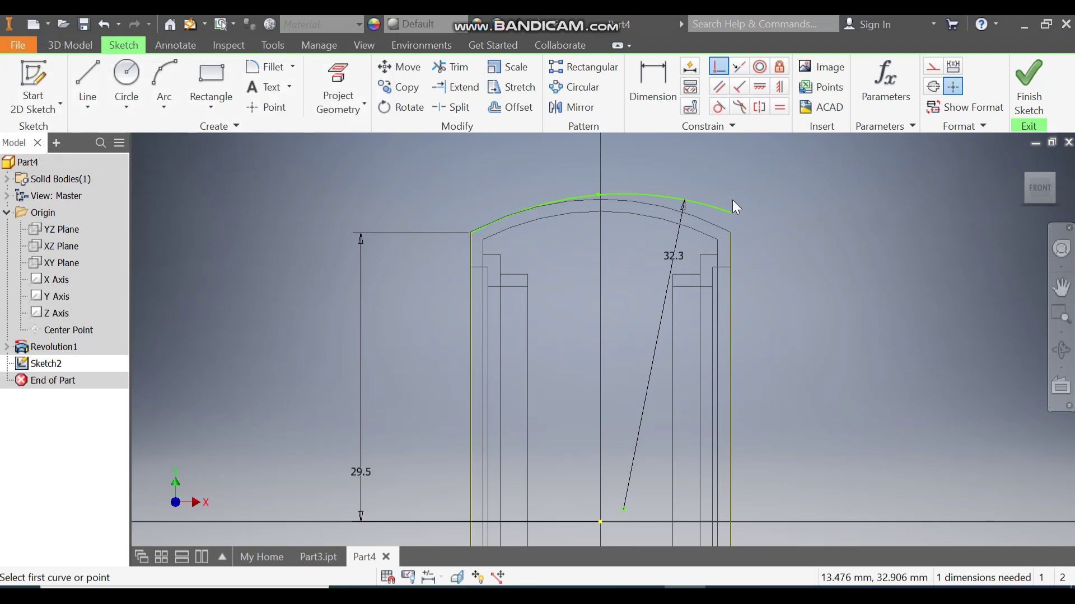
key("Escape")
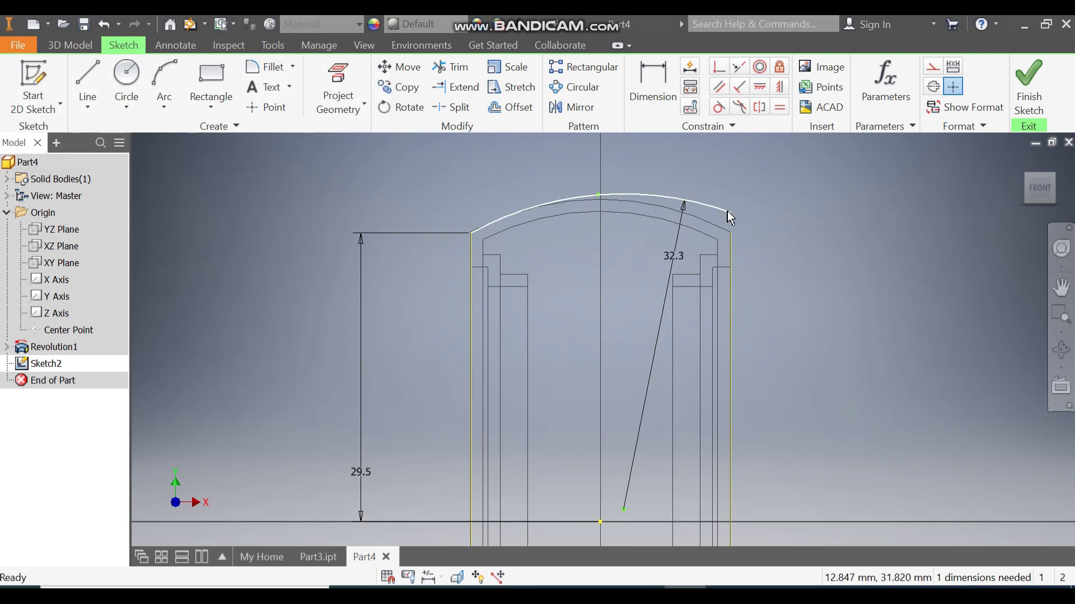
left_click_drag(730, 212, 727, 266)
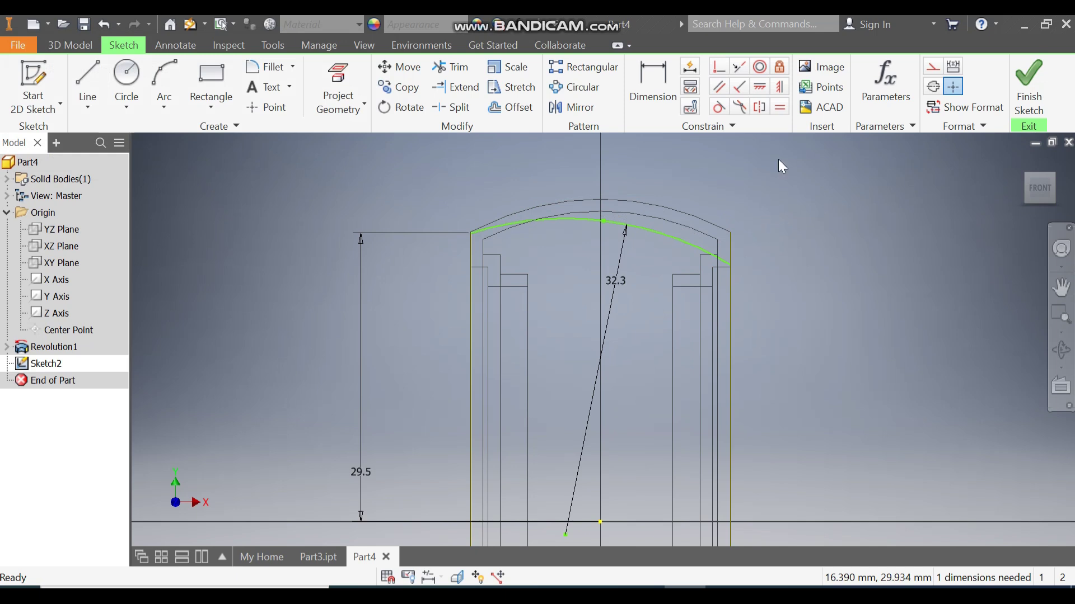
- Level the arc's two endpoints with a Horizontal constraint and finish the sketch
left_click(757, 86)
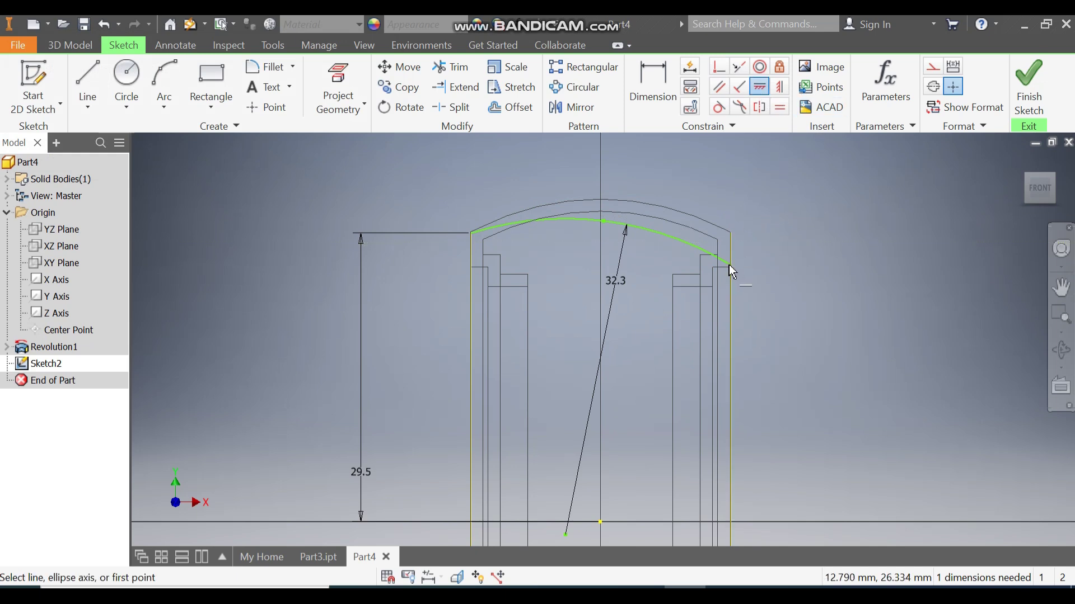
left_click(730, 267)
left_click(471, 233)
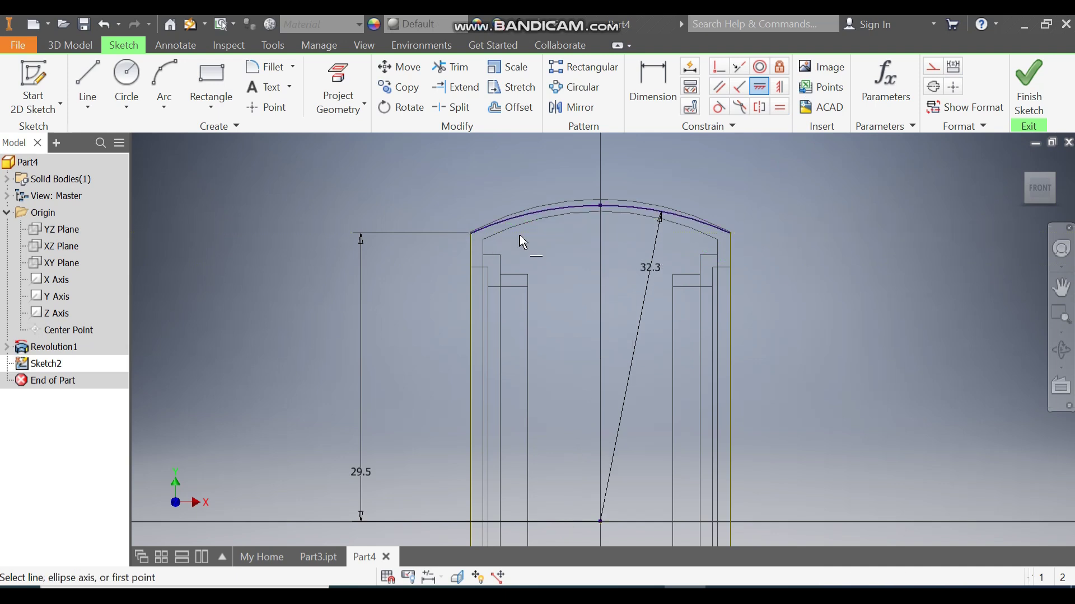
scroll(576, 210, "up", 3)
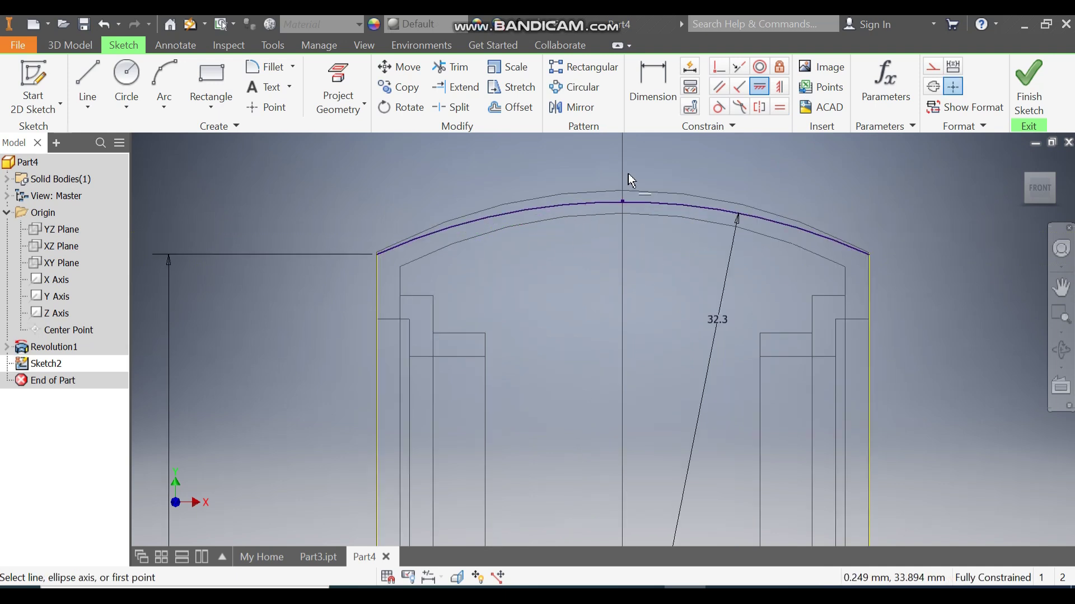
scroll(628, 180, "up", 3)
scroll(635, 180, "down", 5)
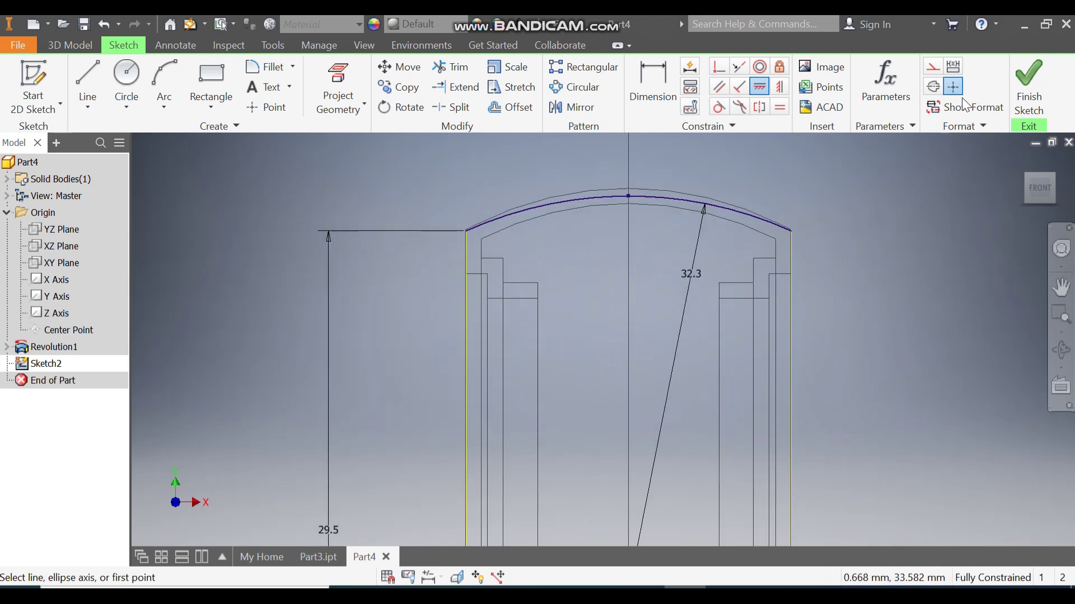
left_click(1029, 89)
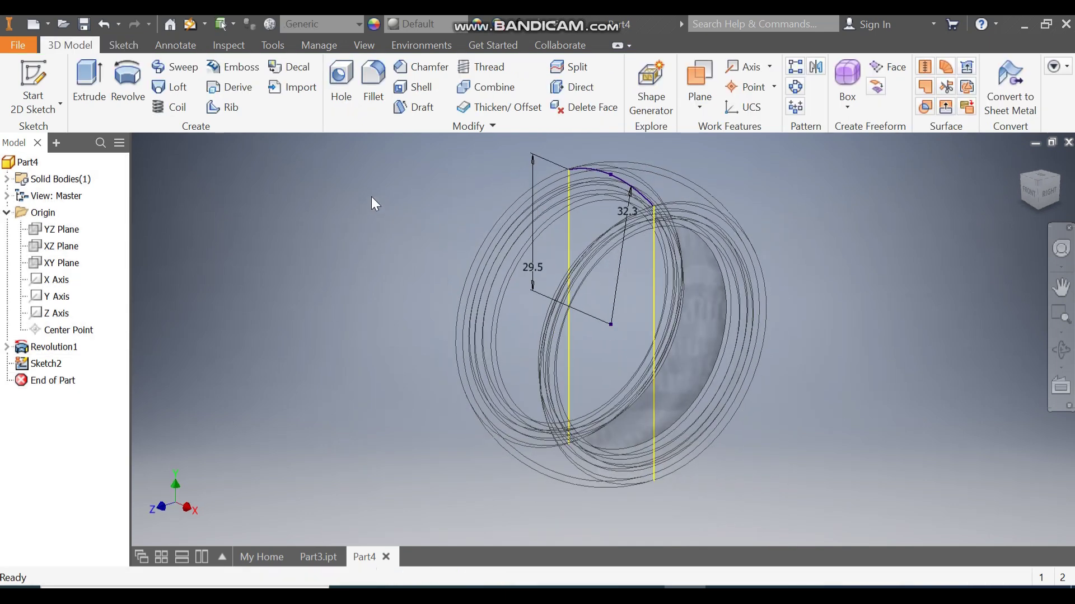
- Reopen Sketch2, make the right line construction and the left line a centreline
double_click(66, 365)
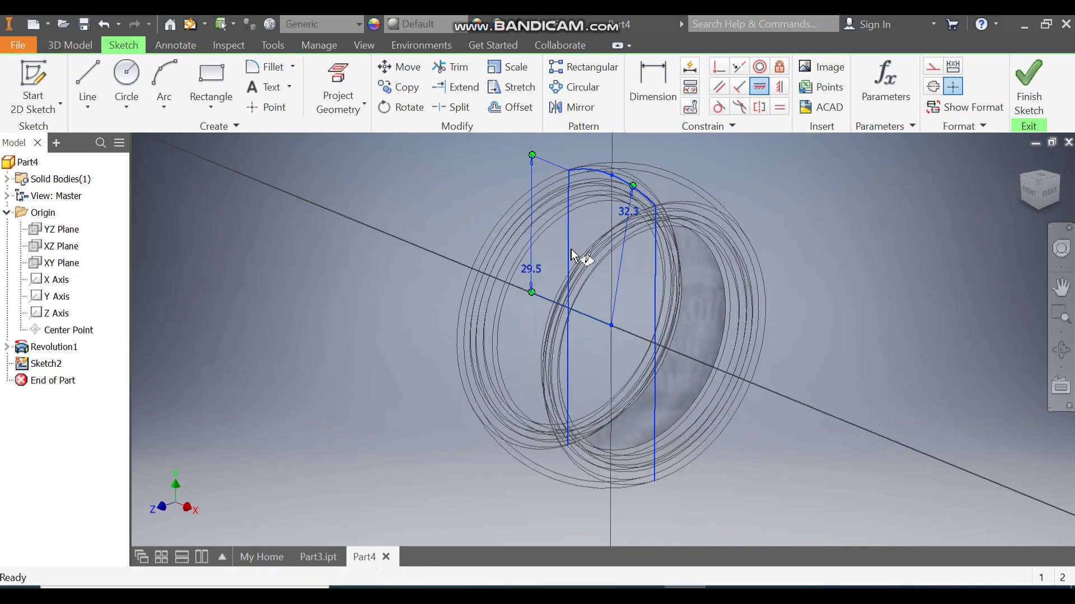
left_click(699, 258)
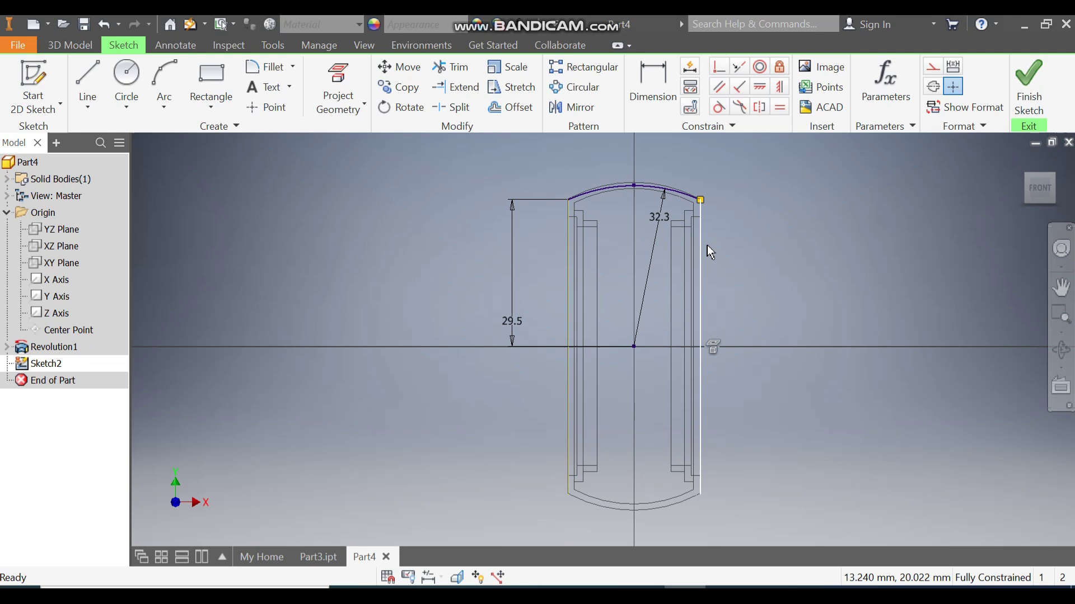
left_click(932, 66)
left_click(569, 239)
left_click(932, 84)
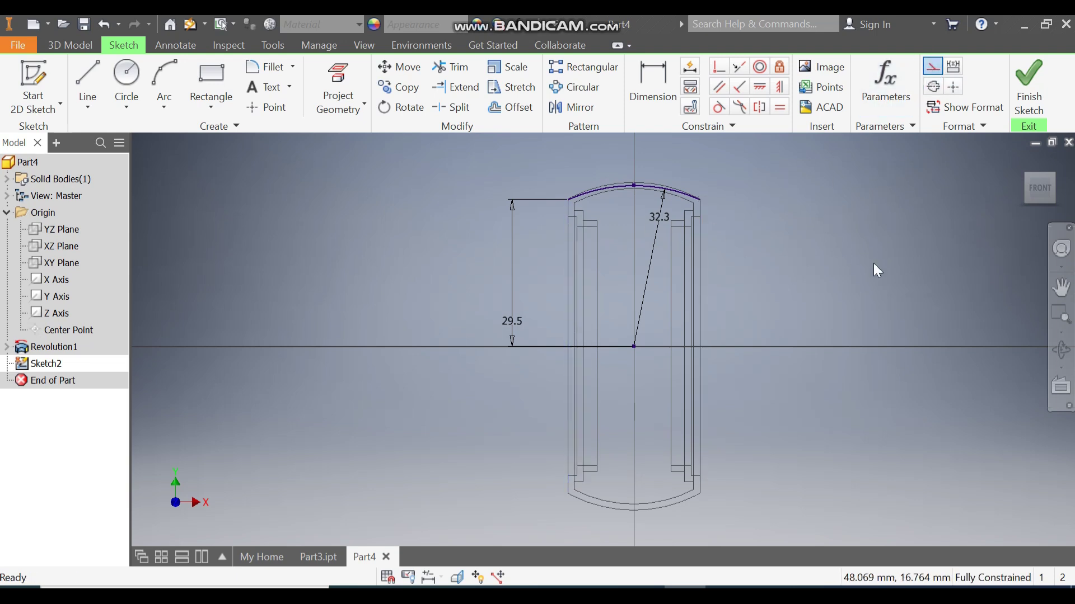
left_click(1029, 84)
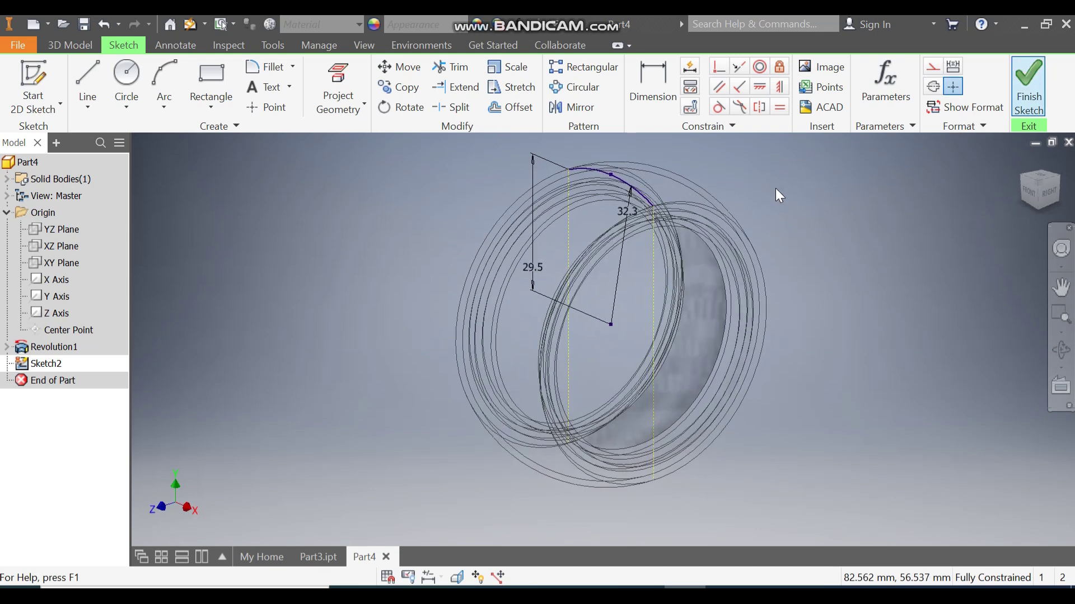
- Begin a revolve on the arc and switch the visual style to Shaded with Edges
left_click(124, 82)
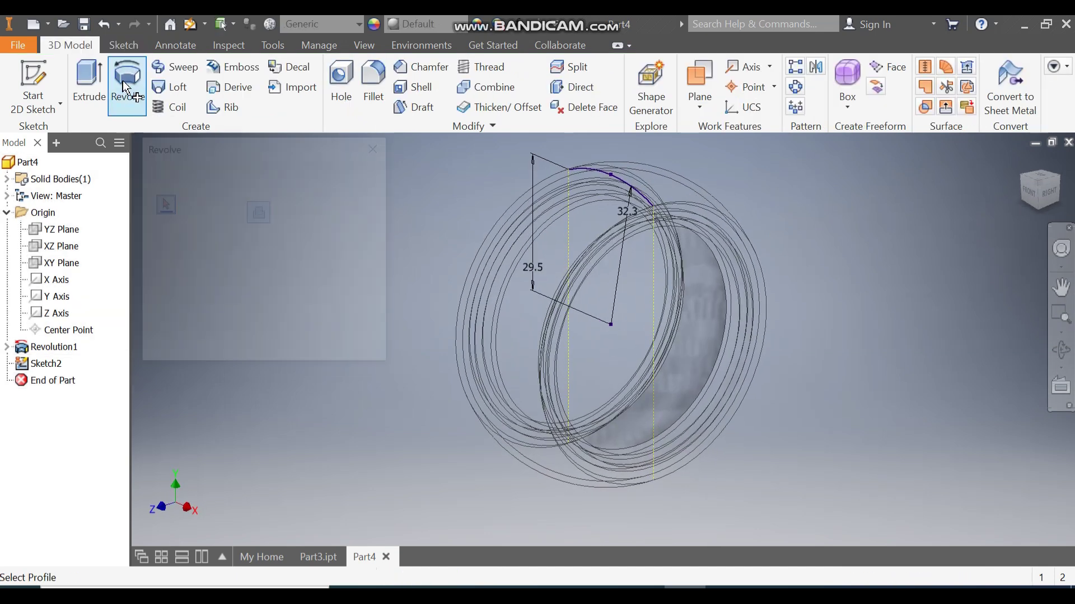
left_click(604, 173)
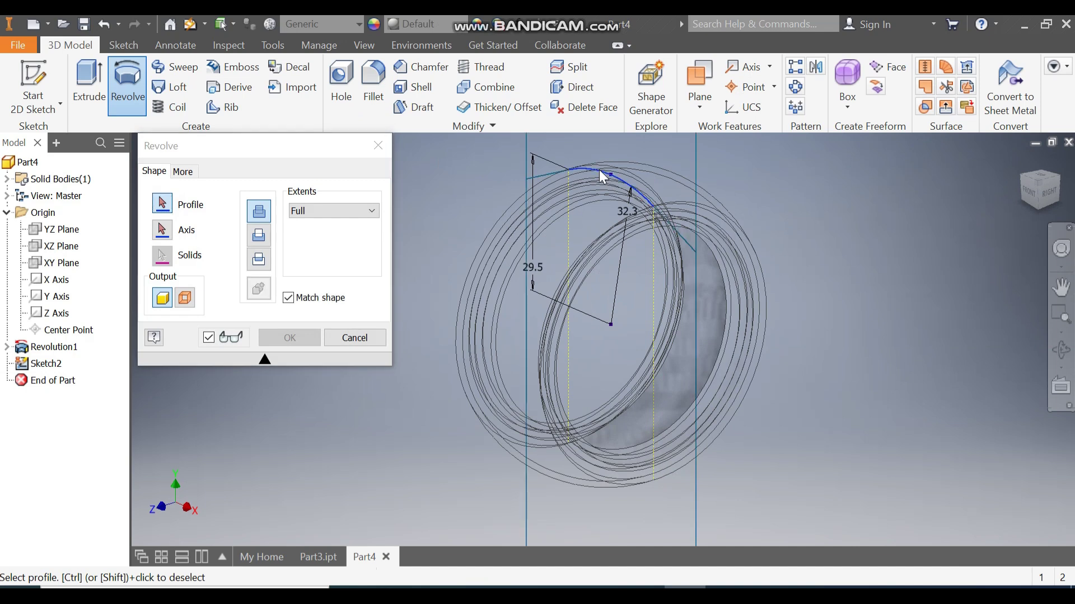
left_click(363, 44)
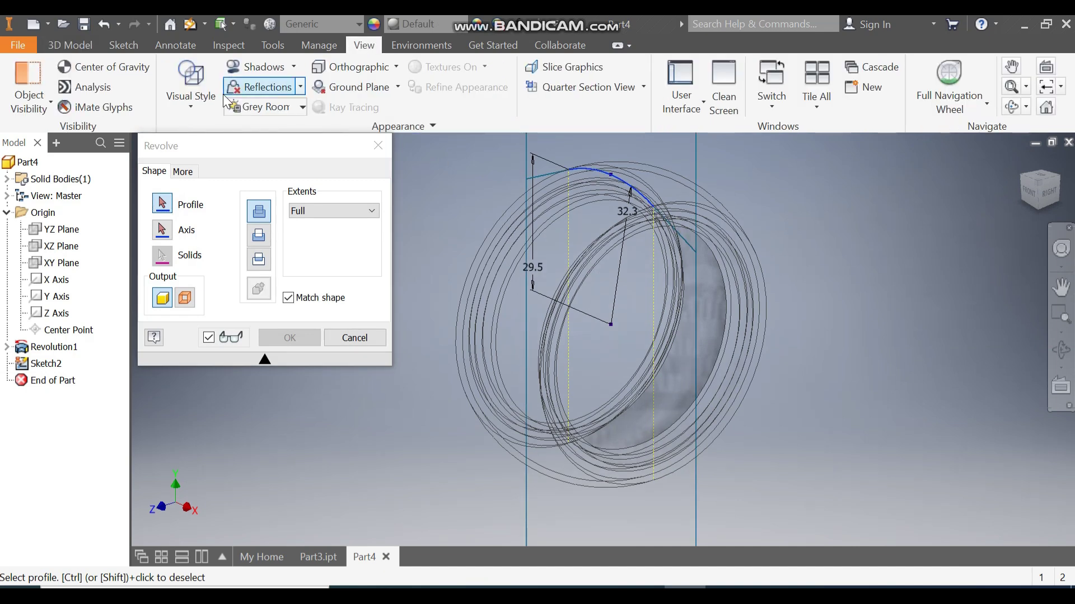
left_click(187, 99)
left_click(237, 206)
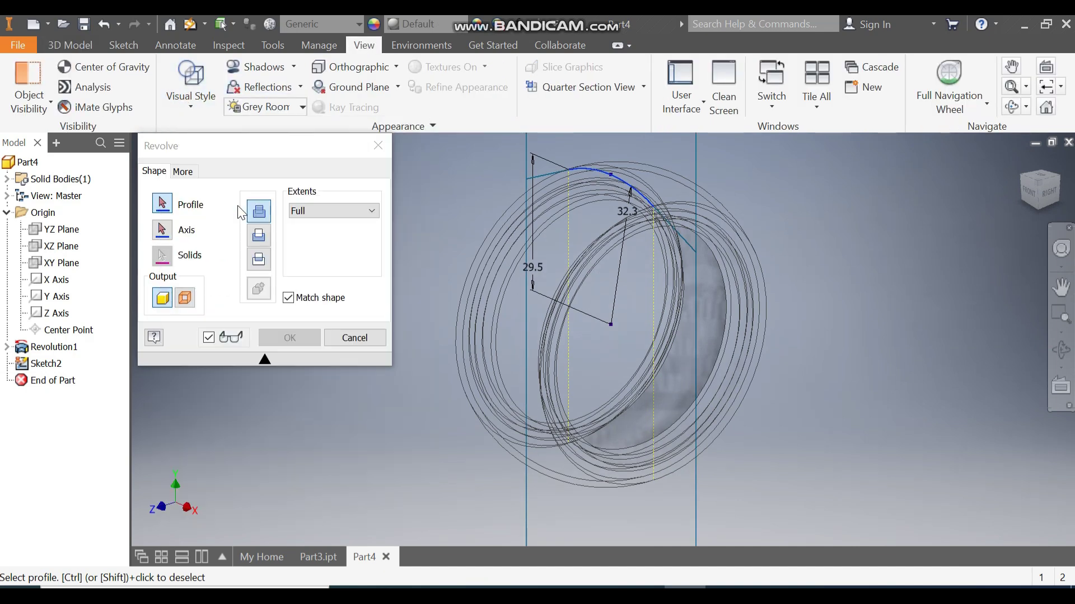
key("F2")
left_click_drag(757, 272, 813, 300)
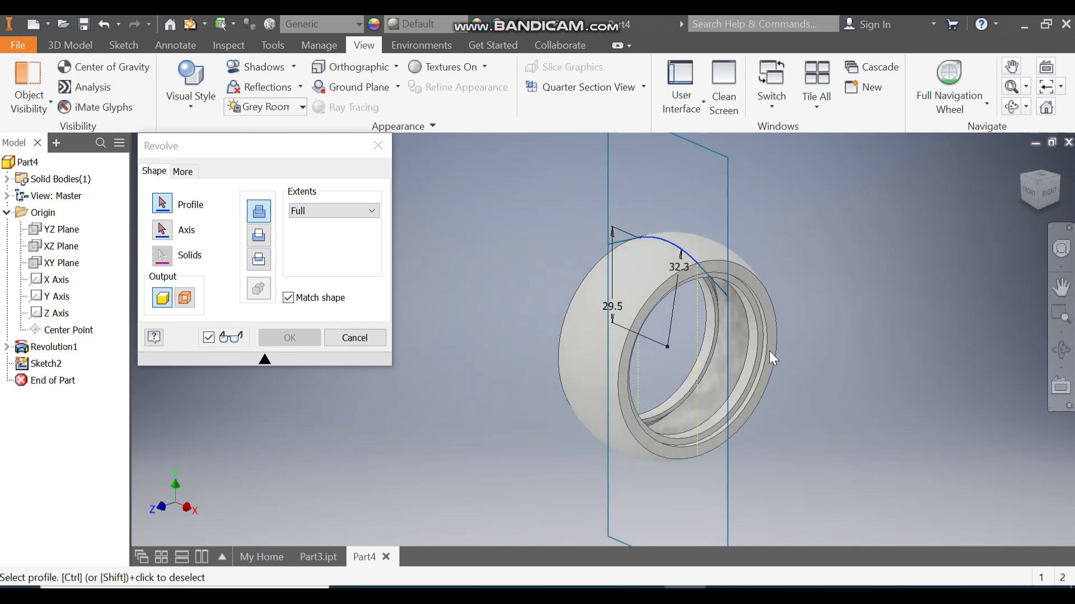
- Set the revolve to Surface output, with the X Axis as axis and the tread arc as profile
left_click(187, 298)
left_click(162, 229)
left_click(57, 280)
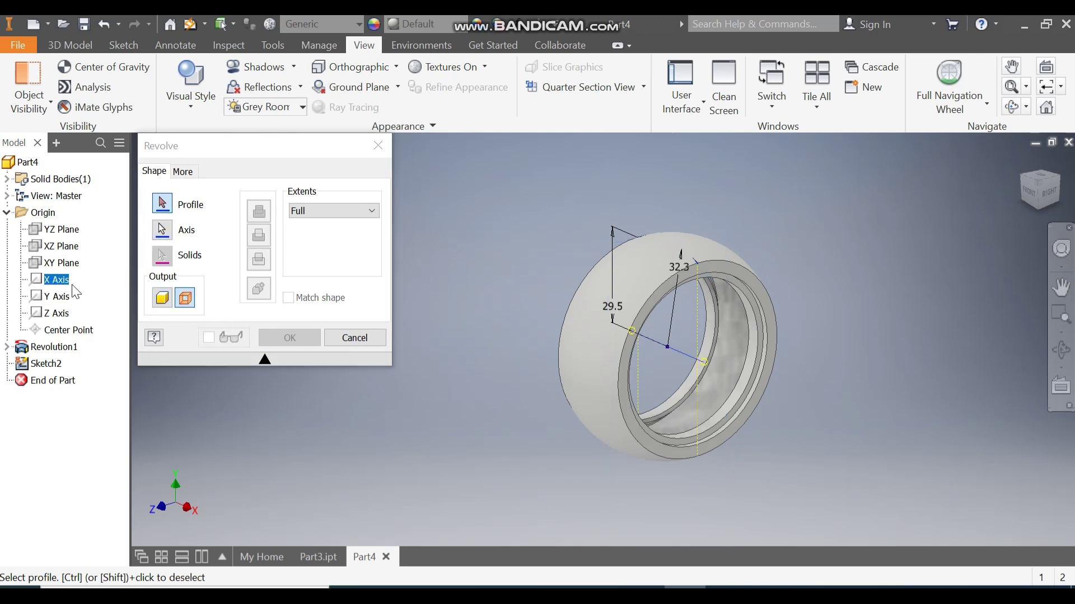
scroll(587, 268, "up", 3)
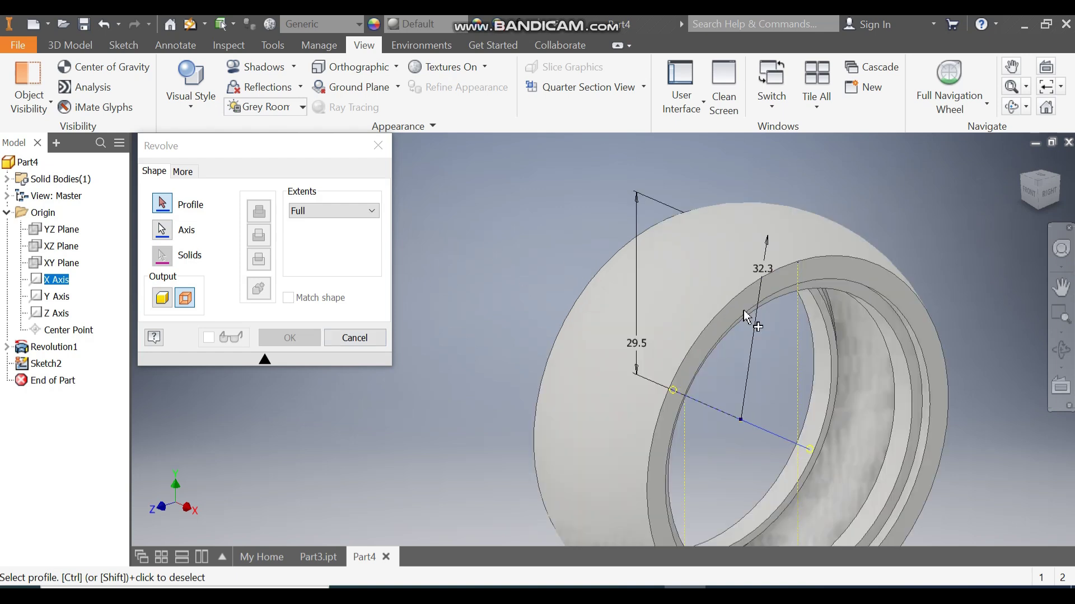
left_click(162, 204)
left_click(781, 268)
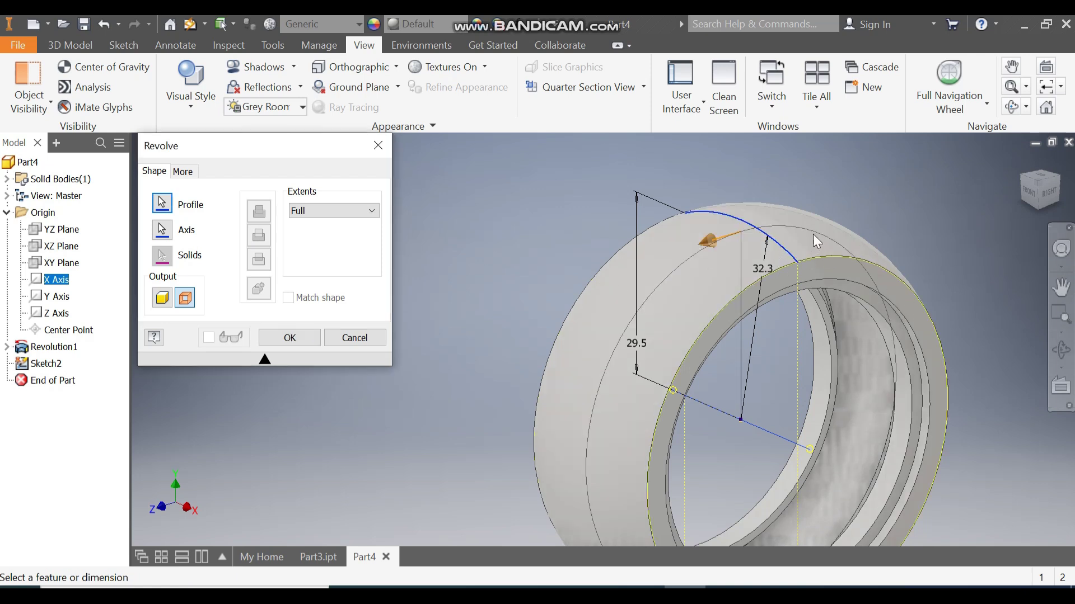
scroll(813, 234, "up", 3)
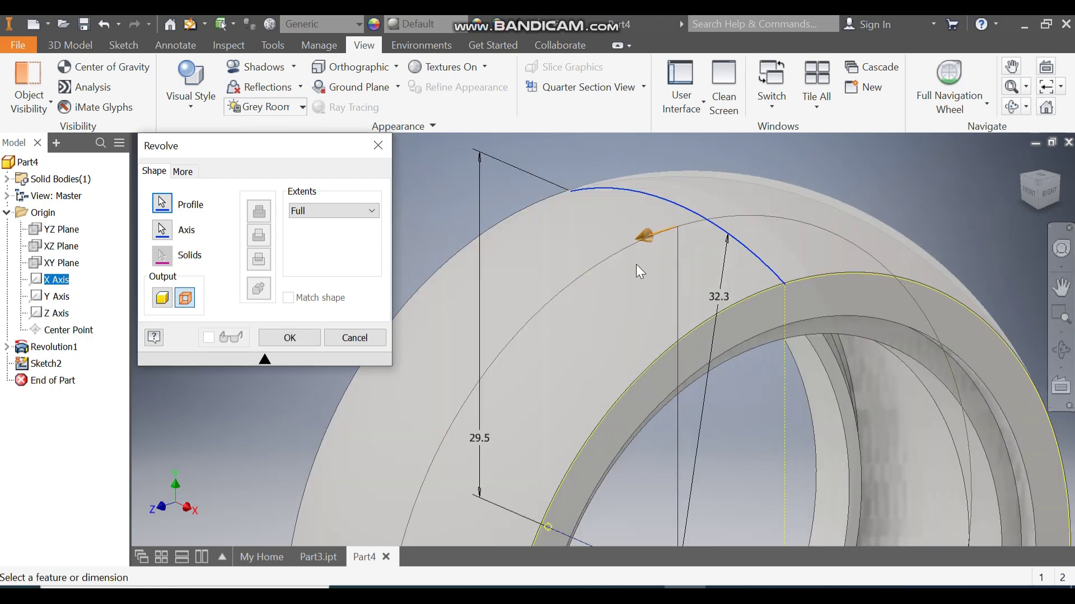
scroll(670, 260, "down", 3)
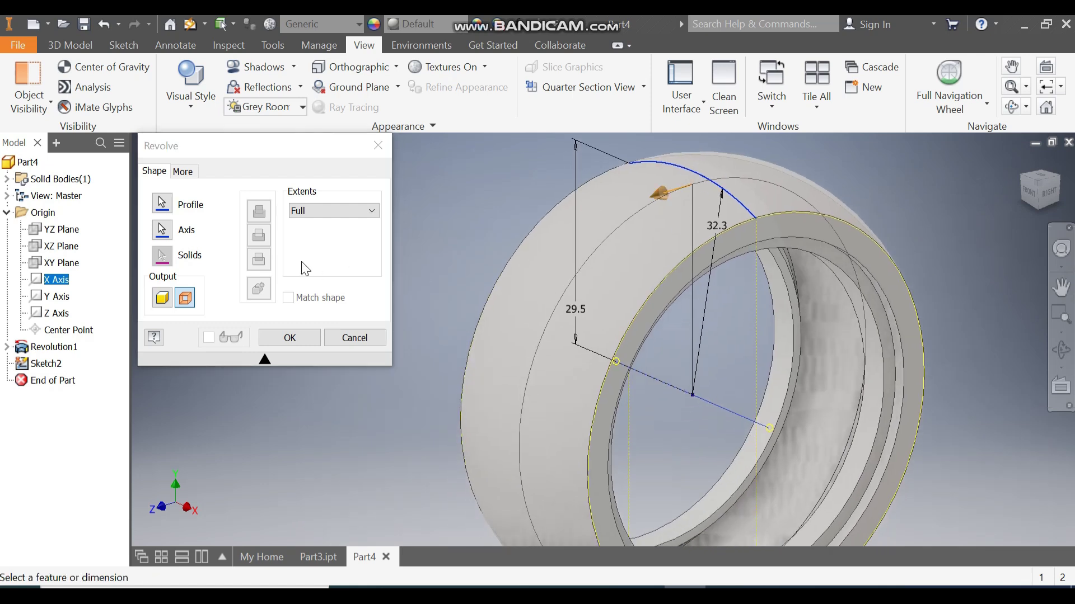
- Limit the revolve to a 90° symmetric angle and create the surface
left_click(314, 210)
left_click(315, 223)
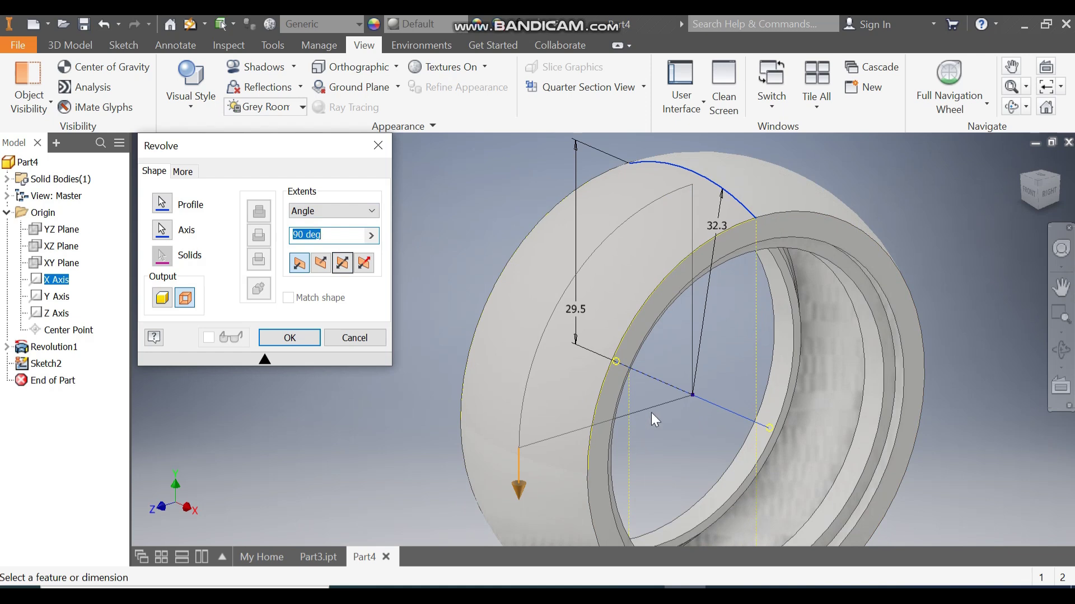
left_click(342, 264)
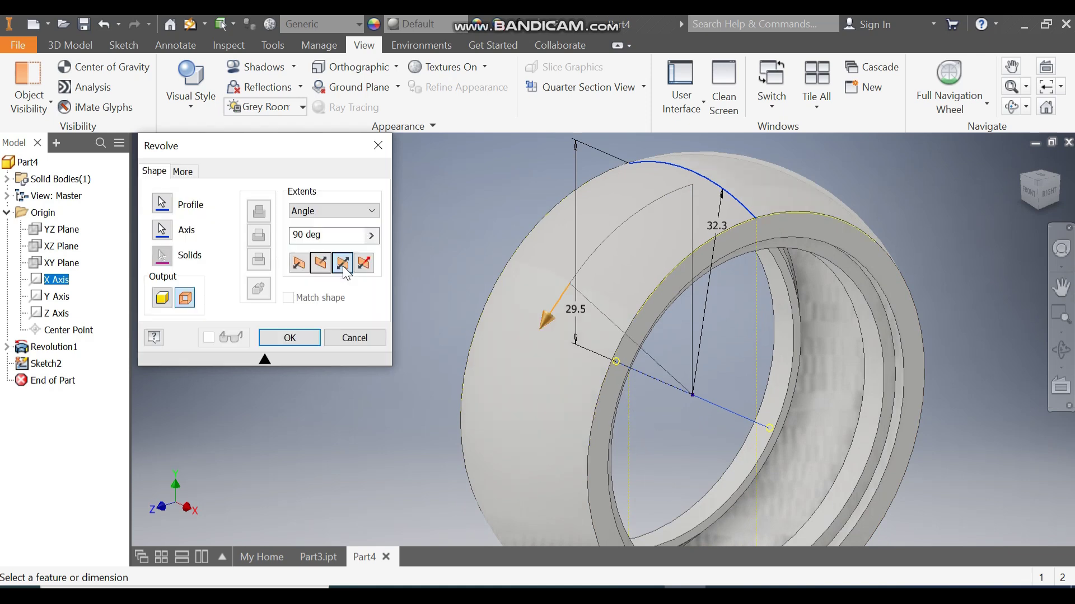
left_click(298, 339)
scroll(725, 251, "up", 1)
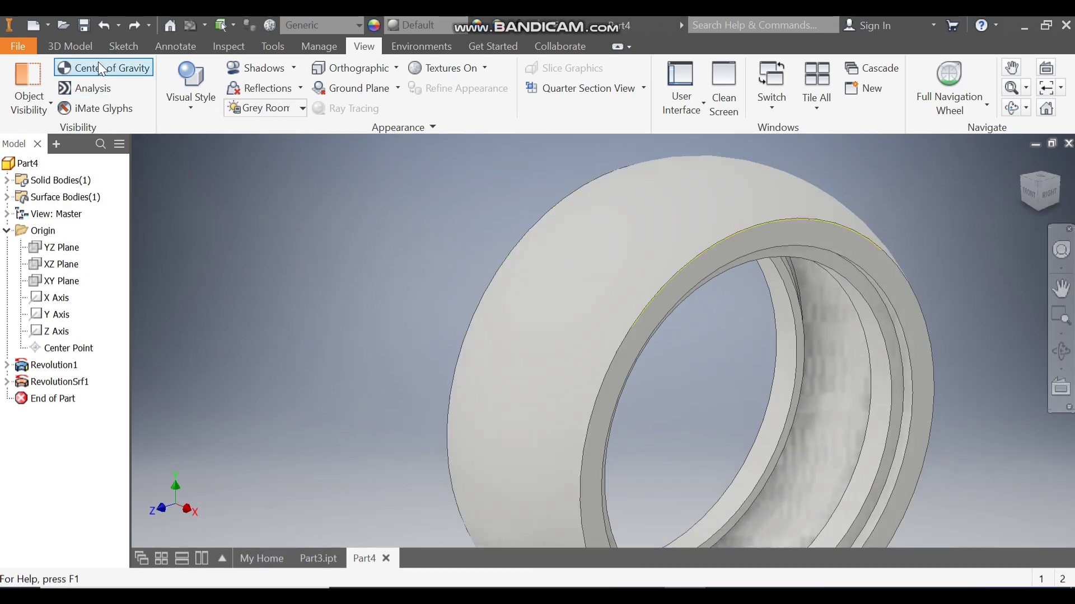
- Fillet the ring's outer edge and the tire's outer left edge with a 3.2 mm radius
left_click(70, 46)
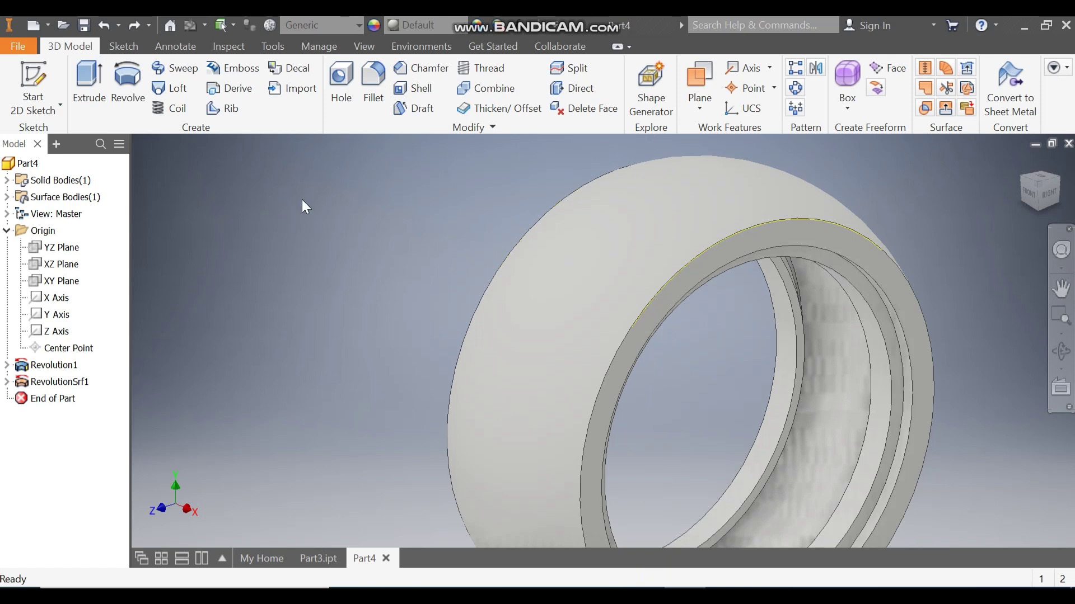
left_click(373, 81)
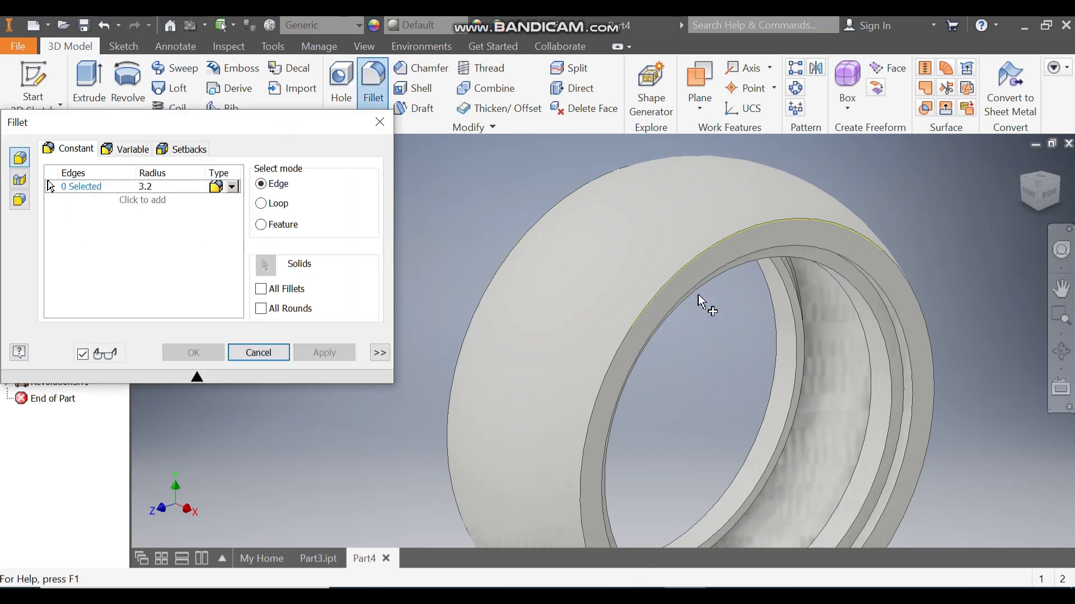
left_click(740, 239)
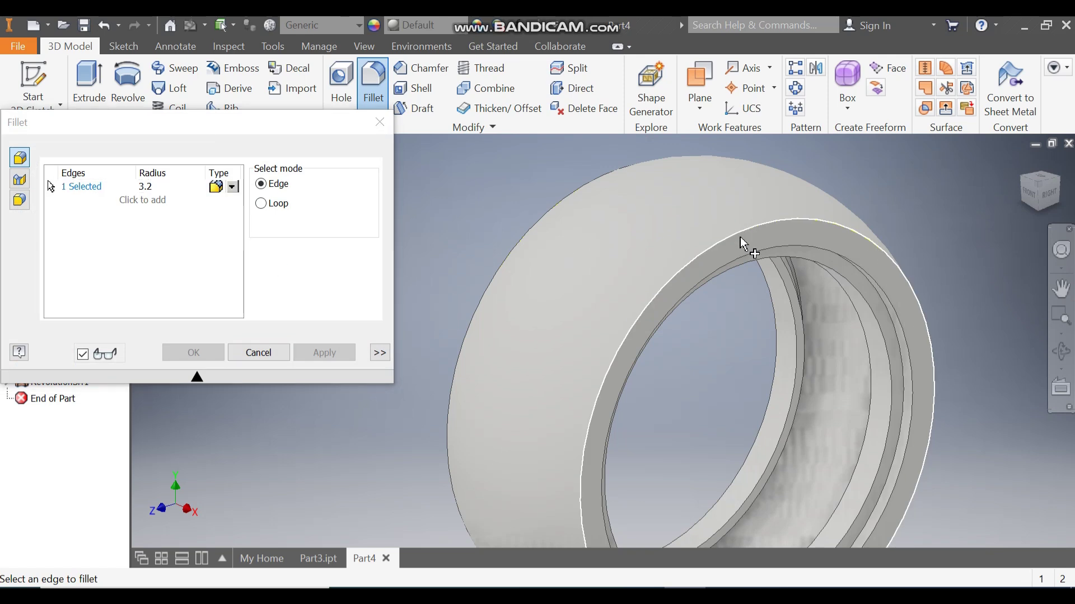
left_click(585, 186)
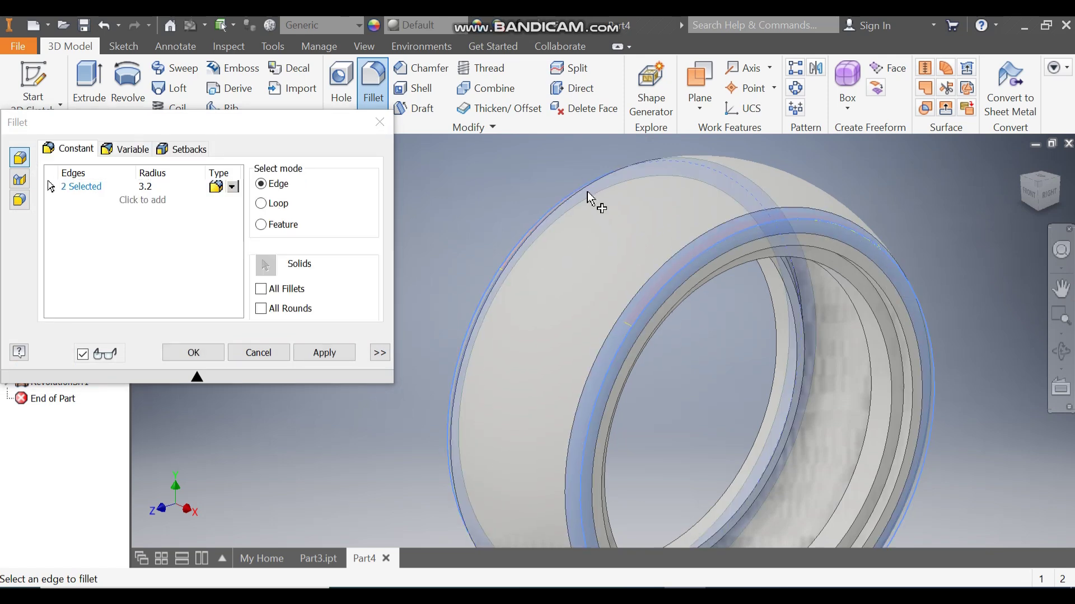
left_click(197, 348)
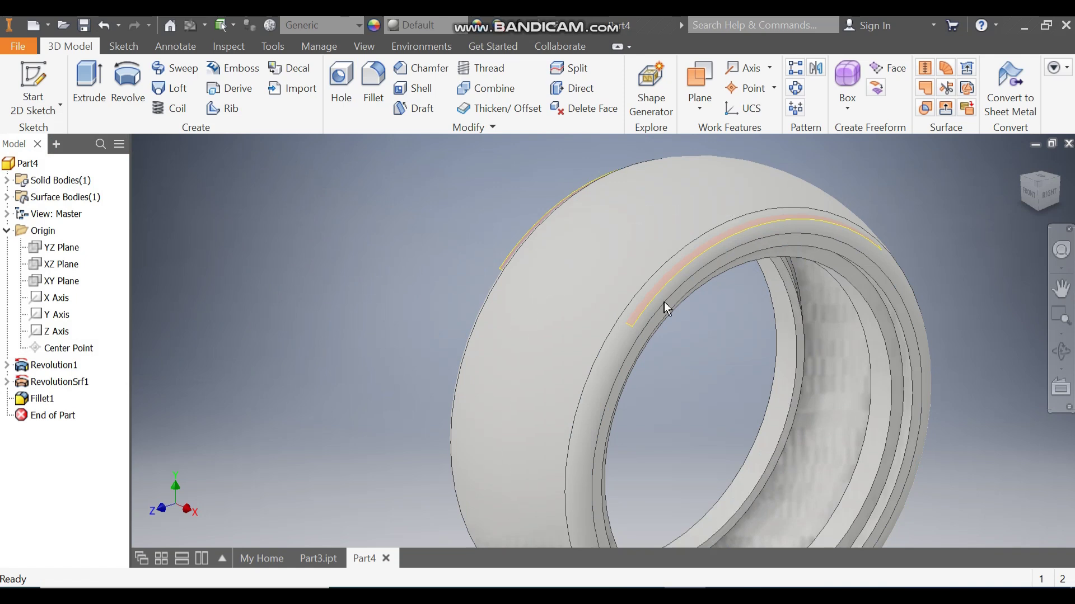
- Bring up the list of work plane creation methods
scroll(684, 317, "down", 3)
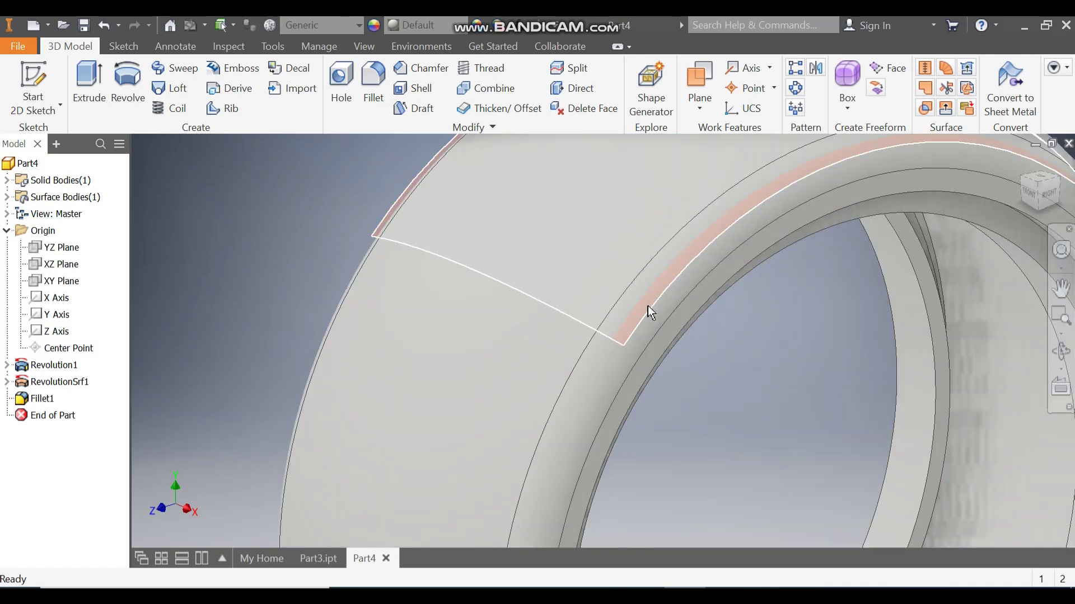
scroll(648, 306, "up", 3)
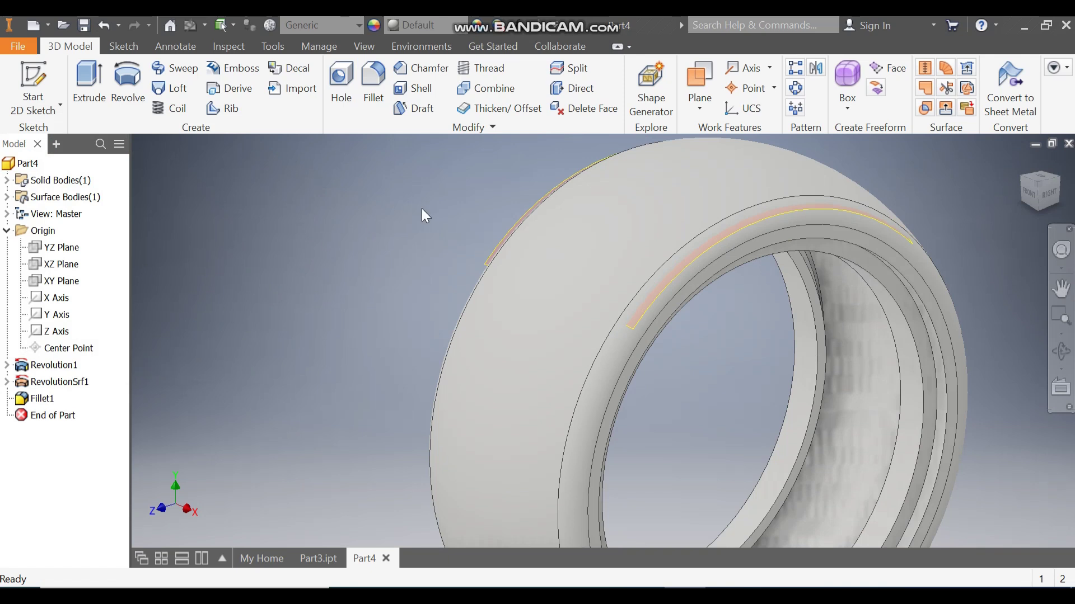
left_click(694, 99)
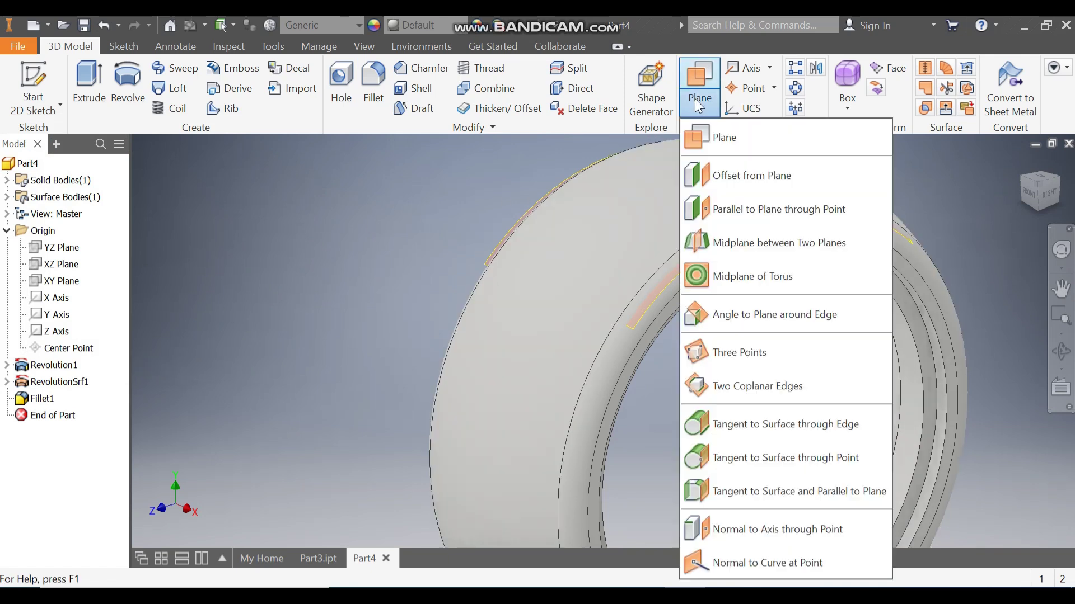
- Create Work Plane1 offset 35 mm from the XZ Plane and start Sketch3 on it
left_click(736, 176)
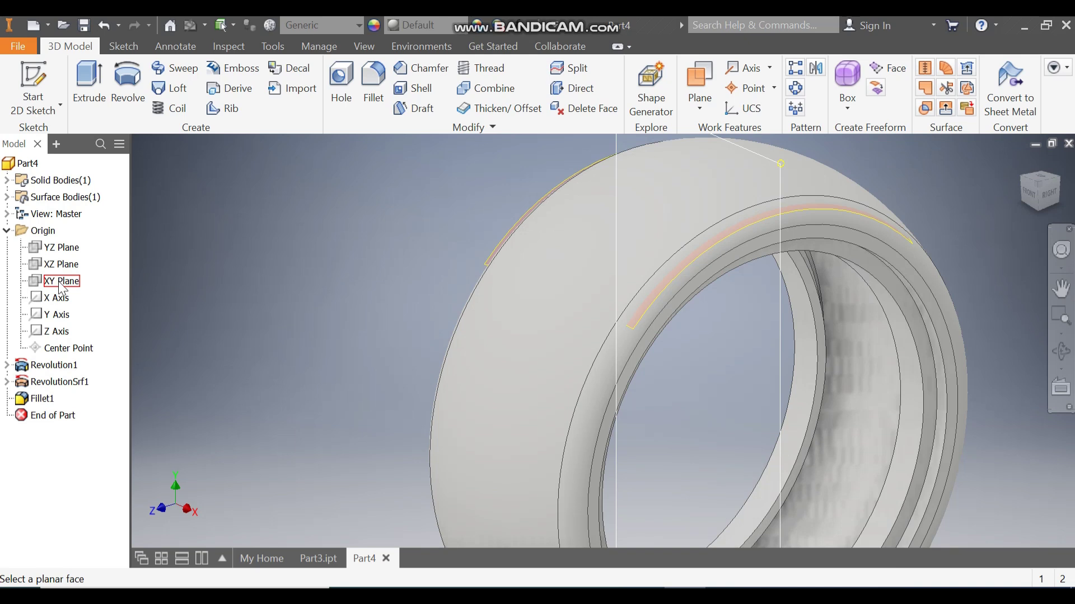
scroll(585, 270, "down", 2)
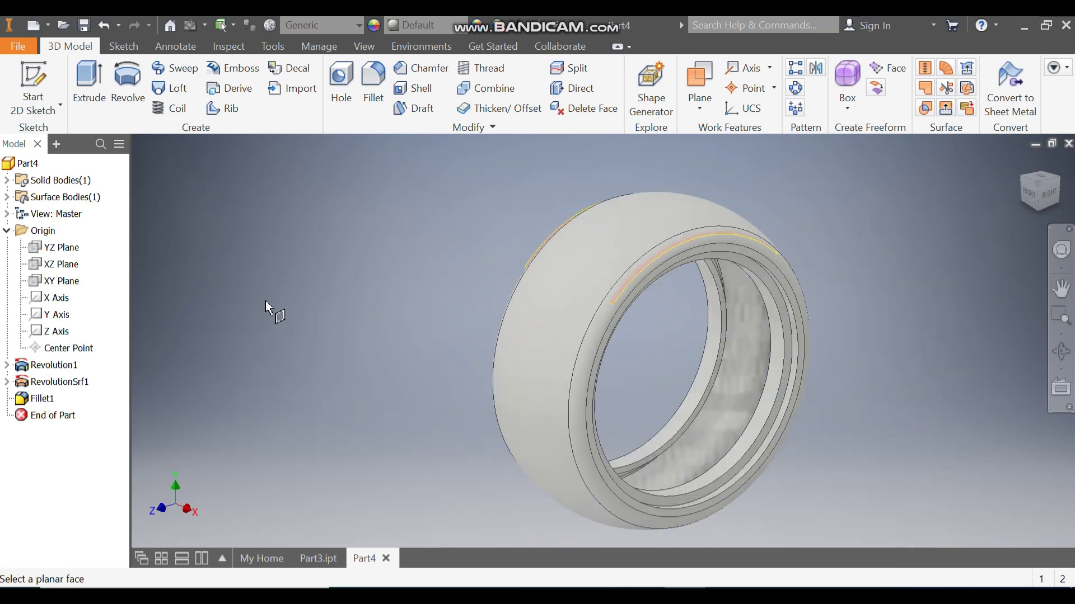
left_click(60, 271)
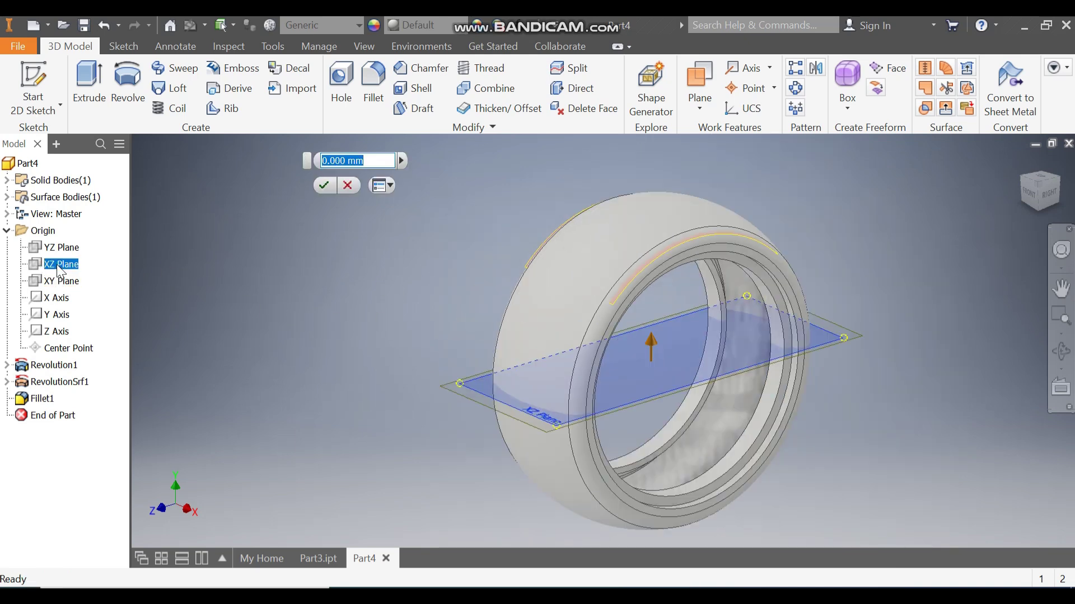
type("35")
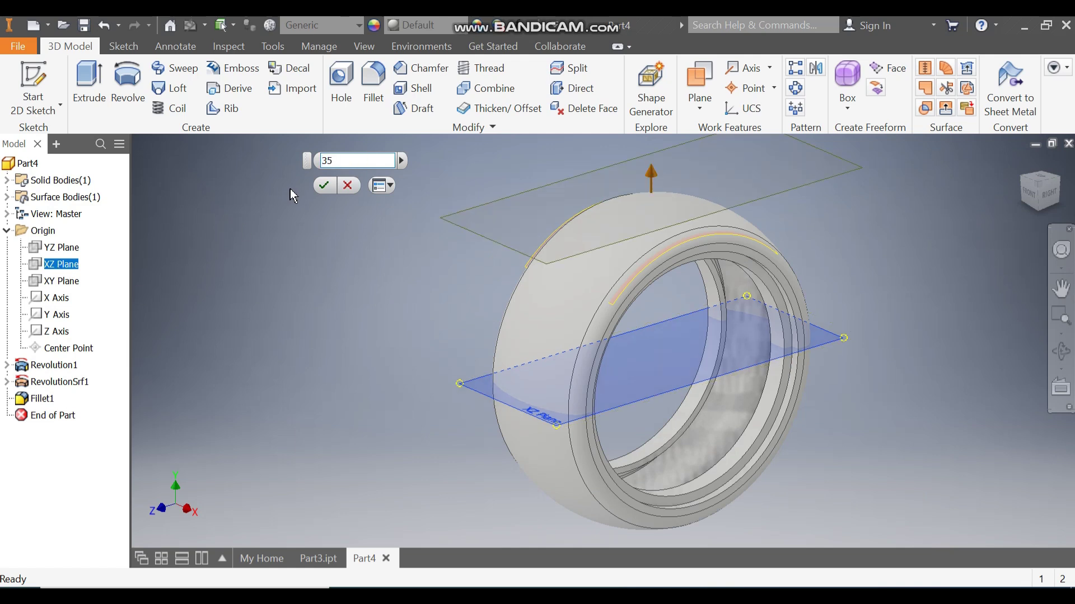
left_click(323, 186)
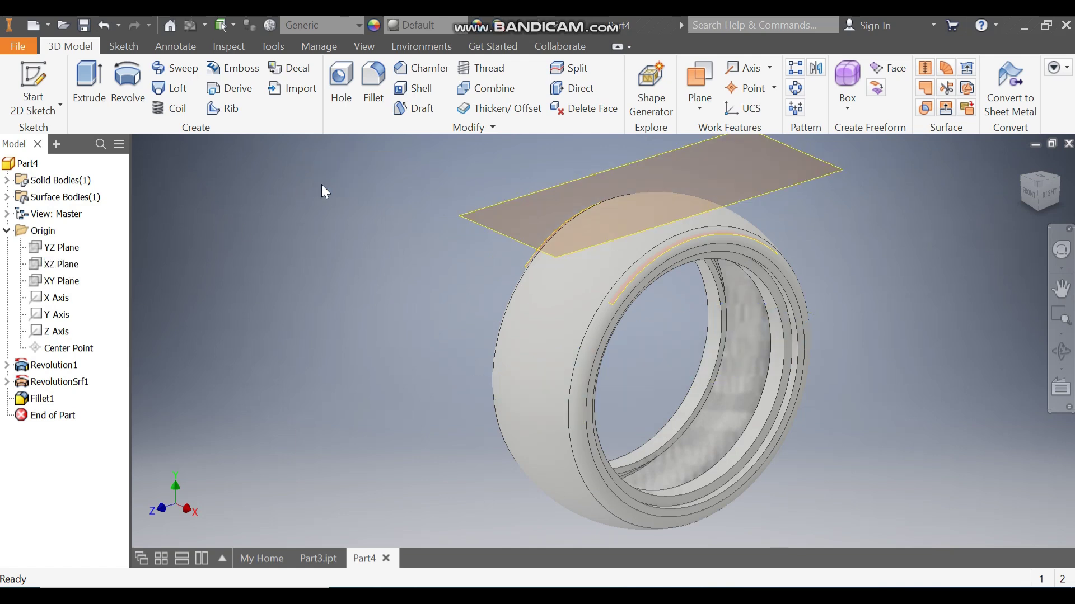
left_click(780, 191)
left_click(818, 177)
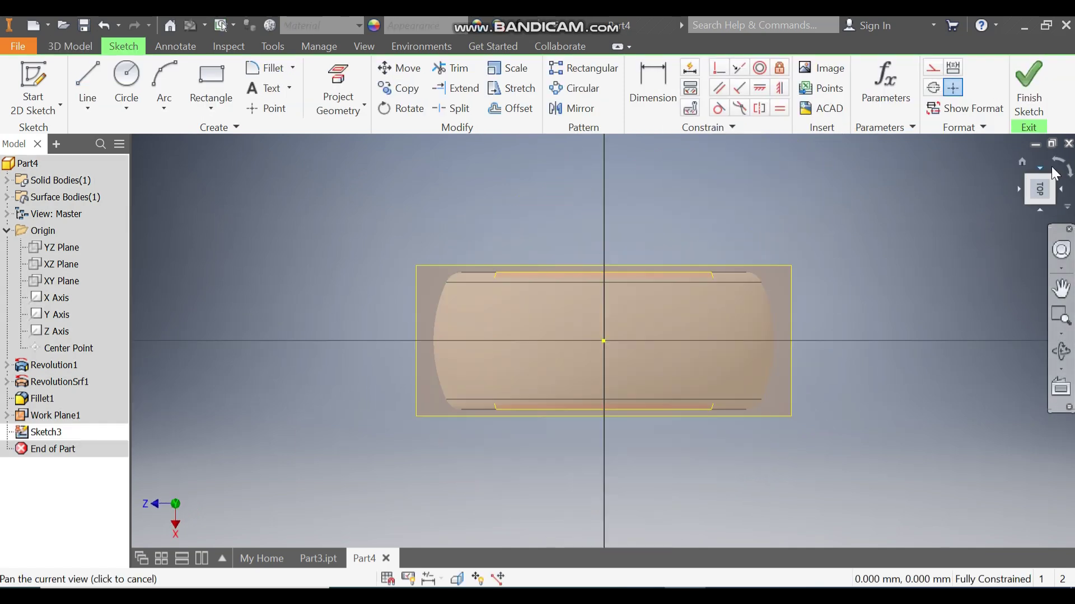
- Turn the sketch view and draw a three-point arc starting on the tread edge
left_click(1061, 169)
middle_click_drag(634, 394, 629, 396)
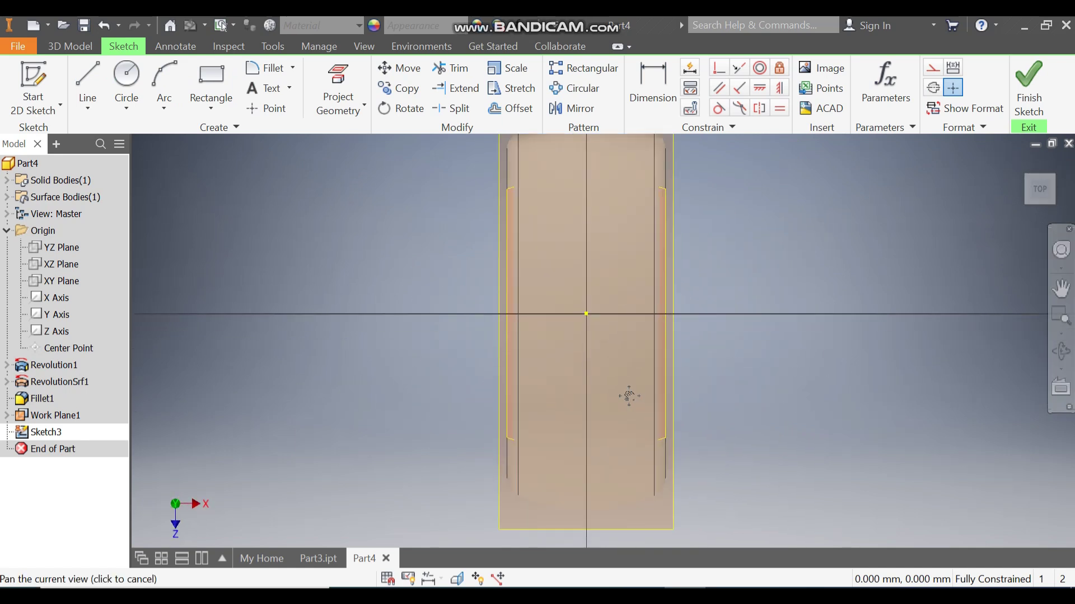
left_click(162, 102)
left_click(192, 145)
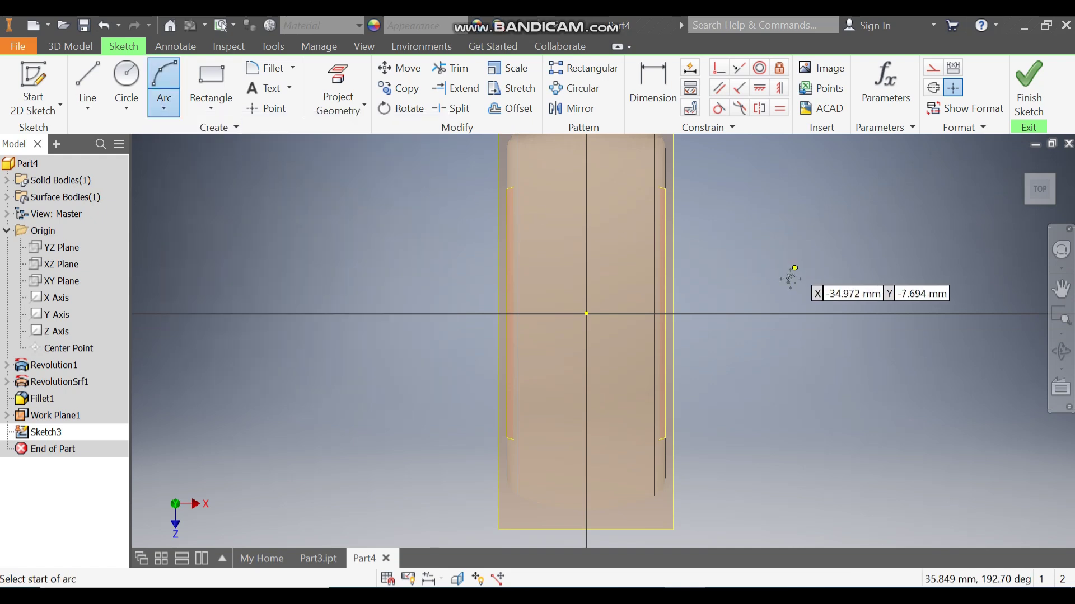
scroll(652, 242, "up", 5)
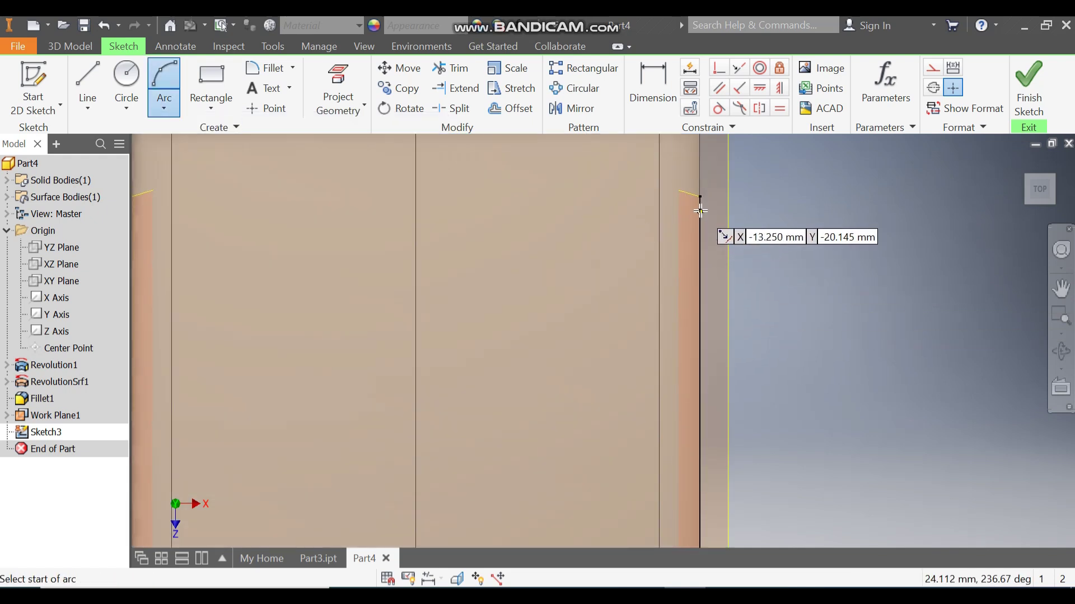
left_click(700, 172)
scroll(527, 305, "down", 5)
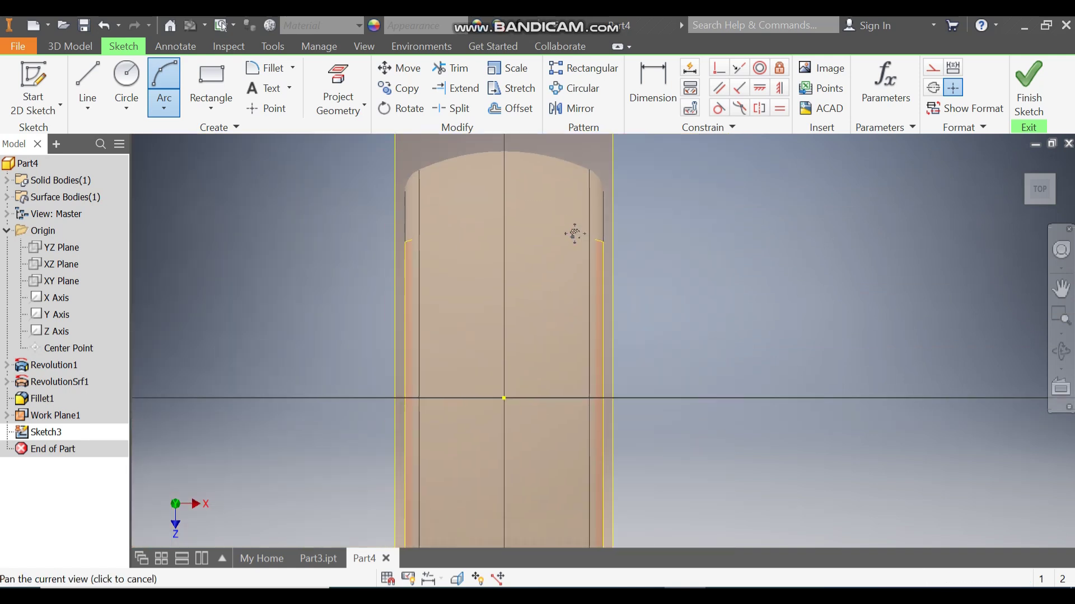
left_click(504, 320)
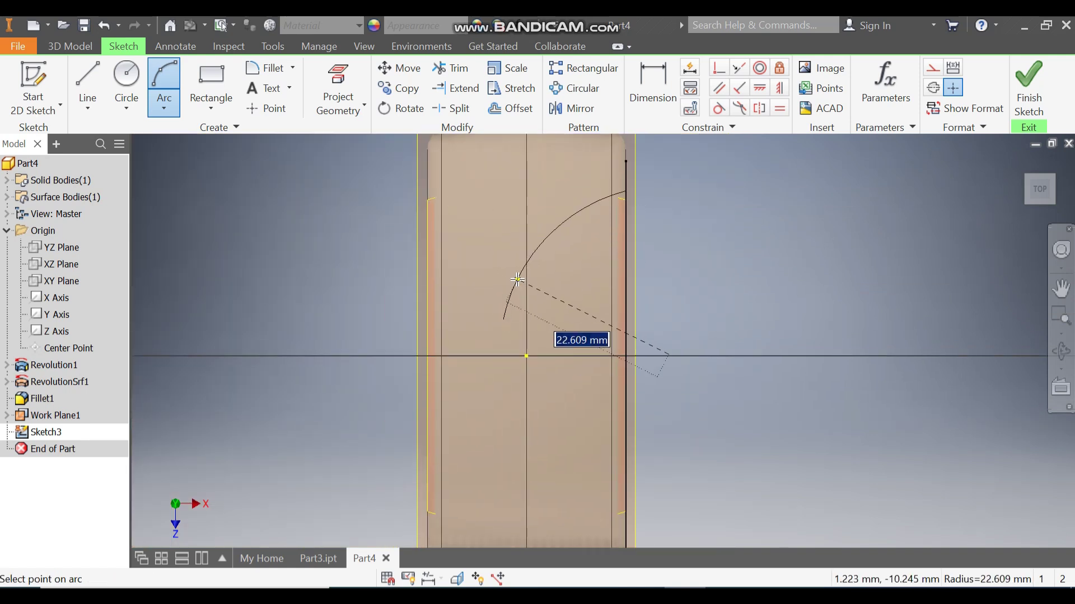
left_click(518, 279)
- Add a short line, a second small arc and a closing line to form the groove profile
left_click(87, 84)
scroll(522, 339, "up", 4)
left_click(487, 300)
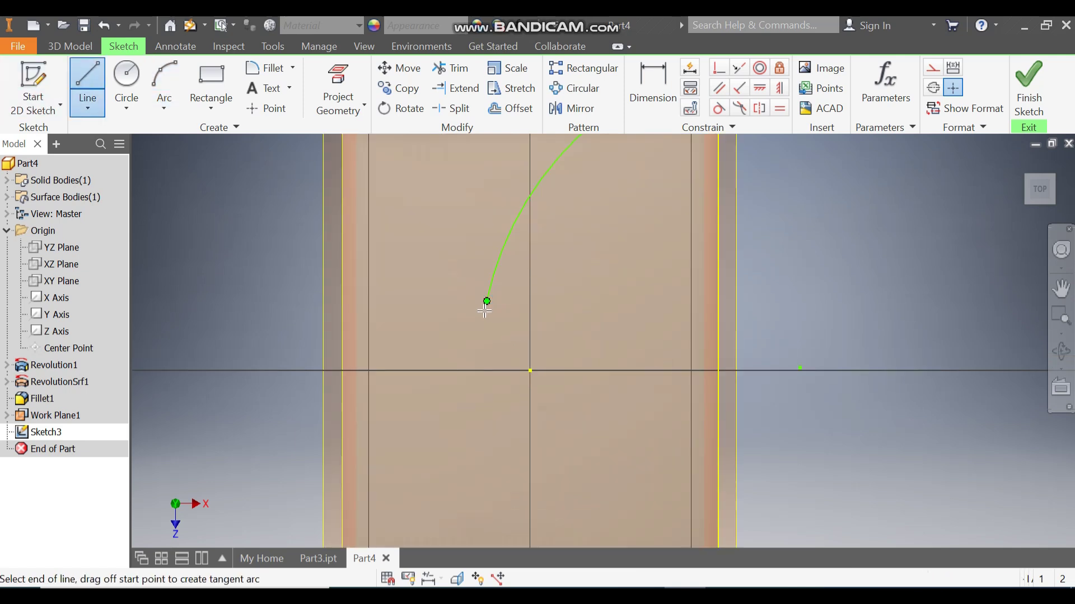
left_click(474, 335)
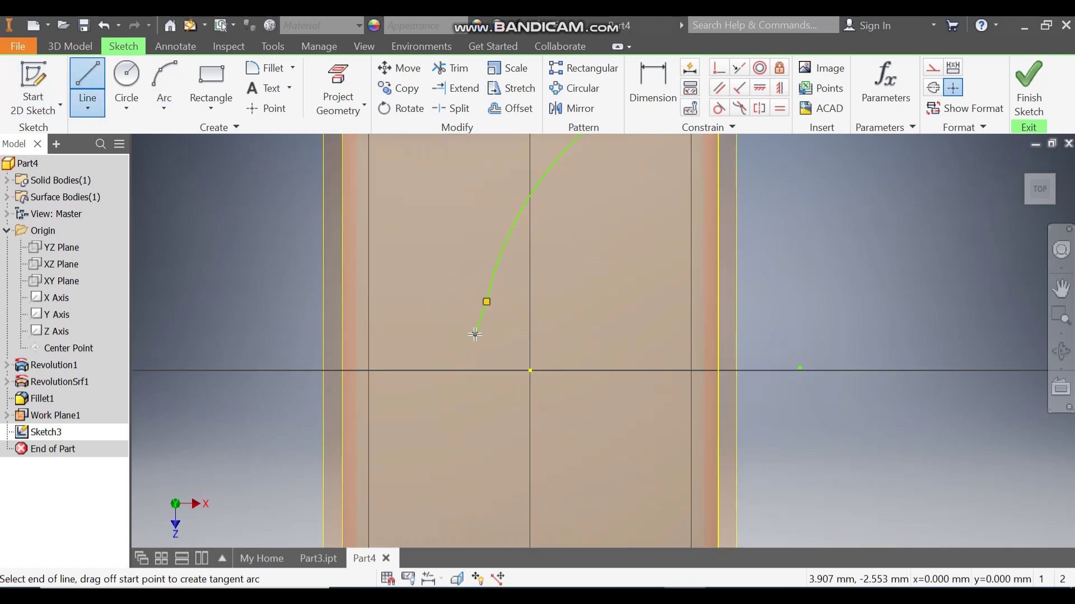
key("Escape")
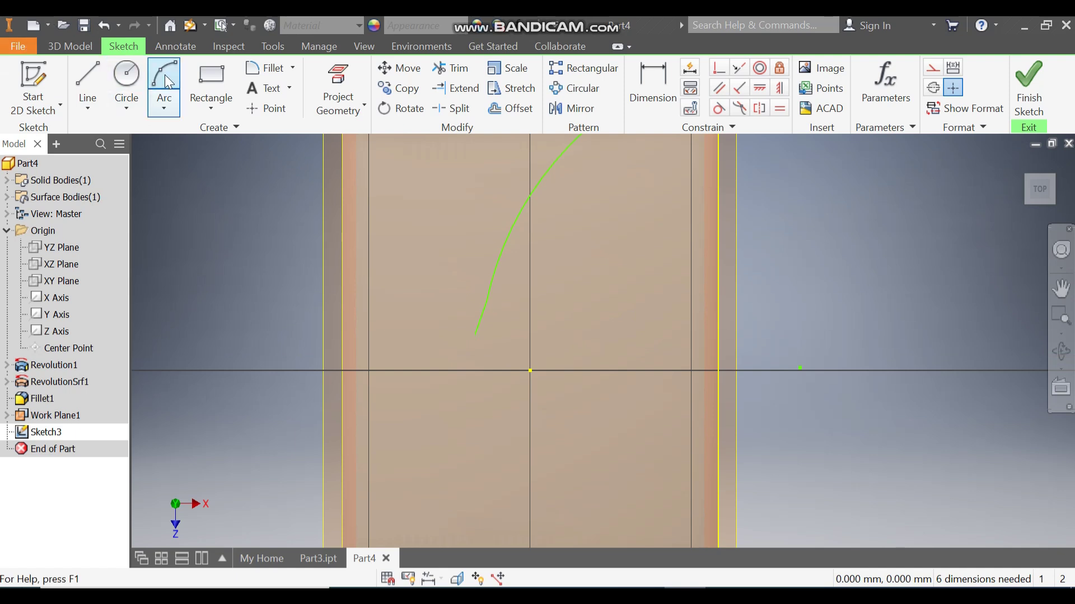
left_click(166, 83)
left_click(475, 335)
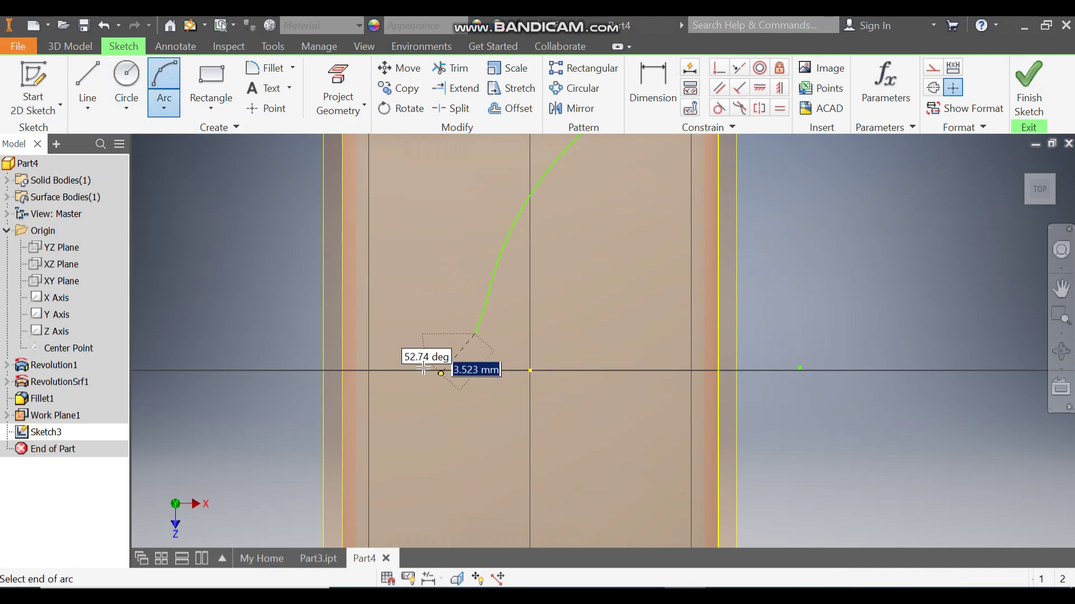
left_click(440, 360)
left_click(468, 359)
left_click(88, 84)
left_click(440, 360)
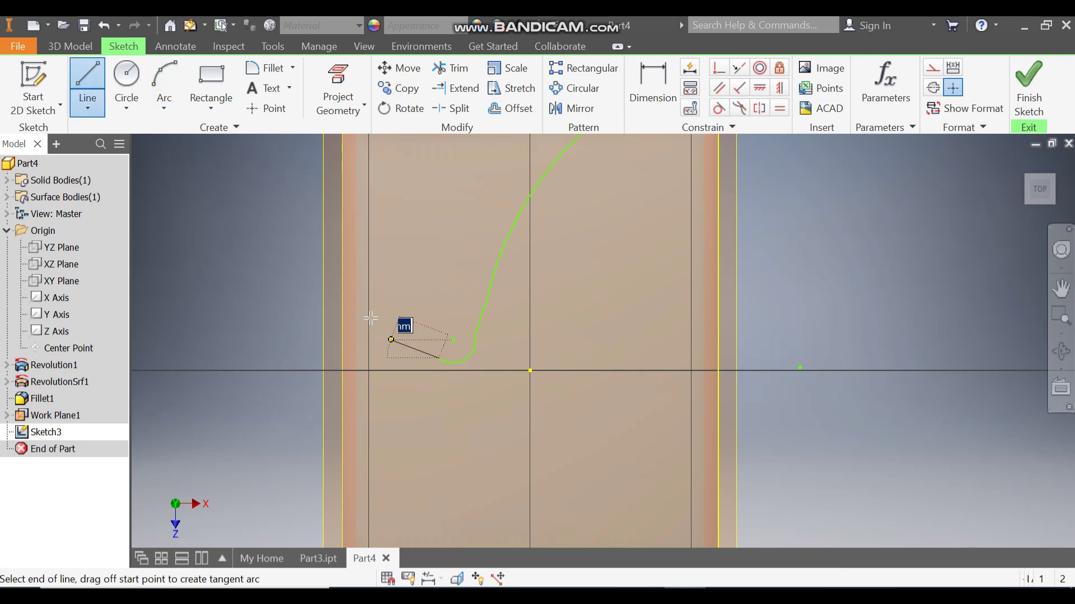
left_click(395, 312)
key("Escape")
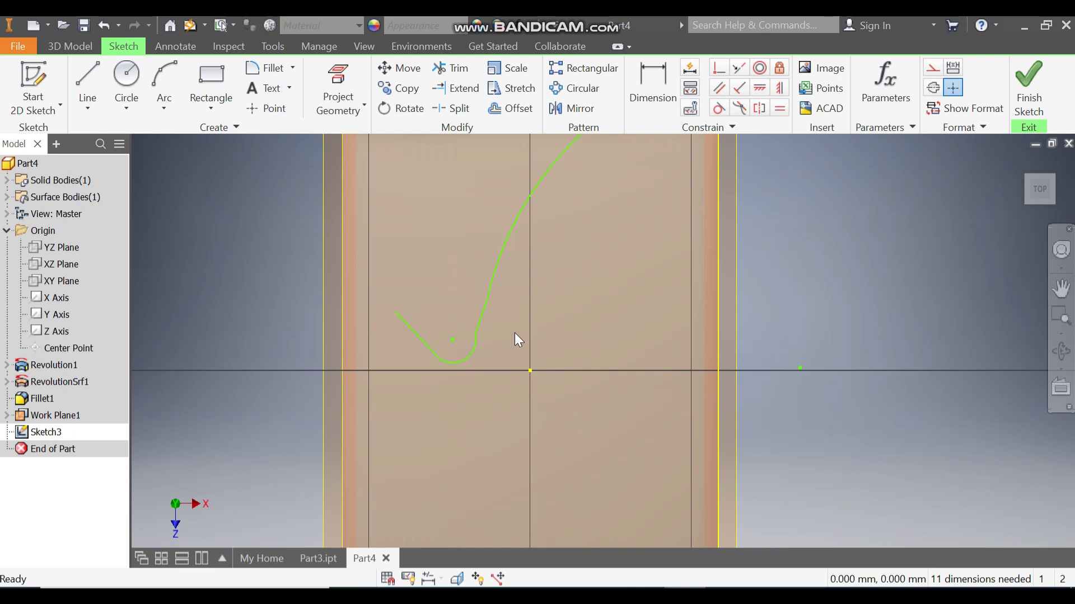
- Give the long arc a 23 radius and place its centre 19.4 horizontally from the centre point
mouse_move(554, 299)
middle_mouse_down()
mouse_move(604, 321)
mouse_move(602, 330)
middle_mouse_up()
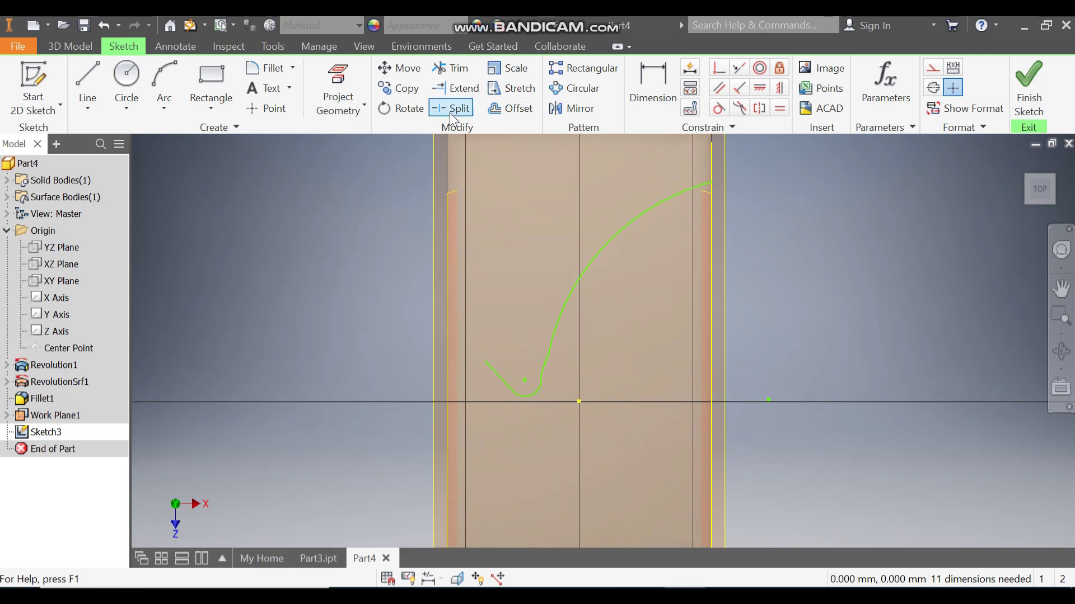
left_click(653, 84)
left_click(624, 230)
left_click(652, 297)
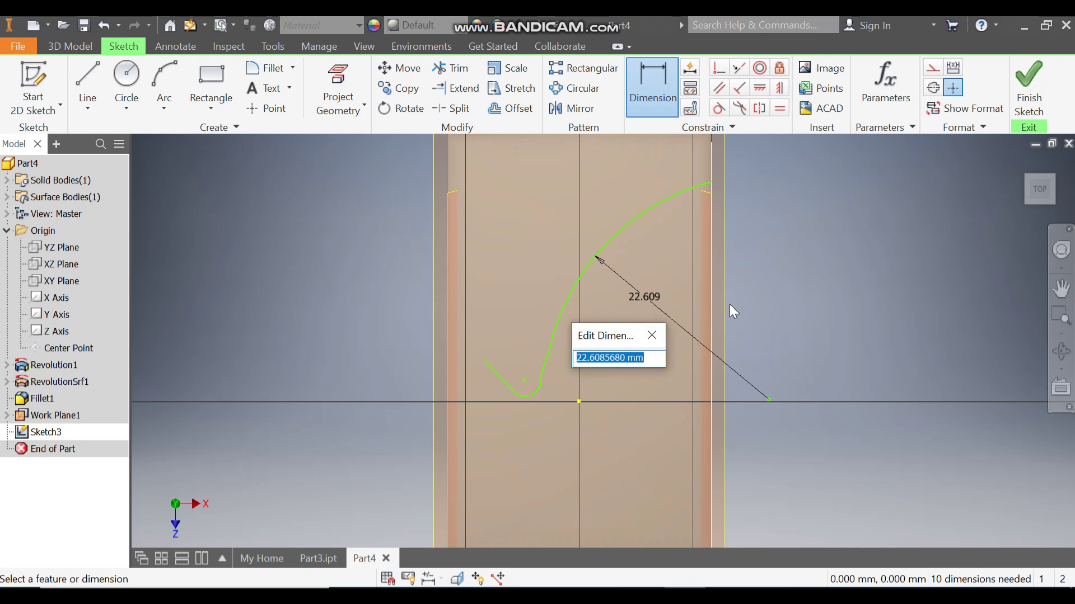
type("23")
key("Return")
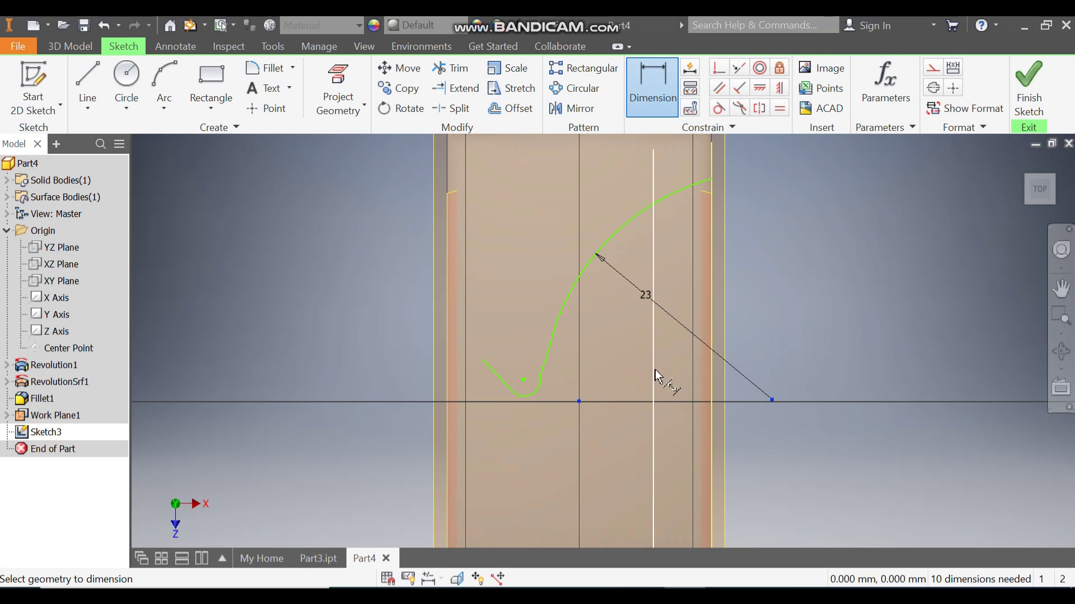
left_click(682, 396)
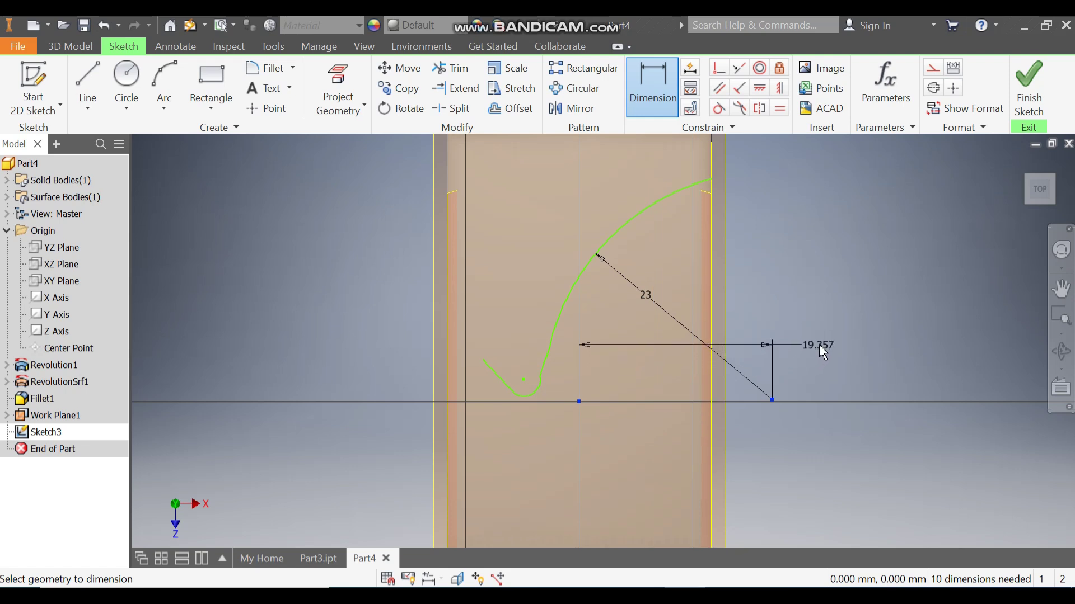
left_click(801, 339)
type("19.4")
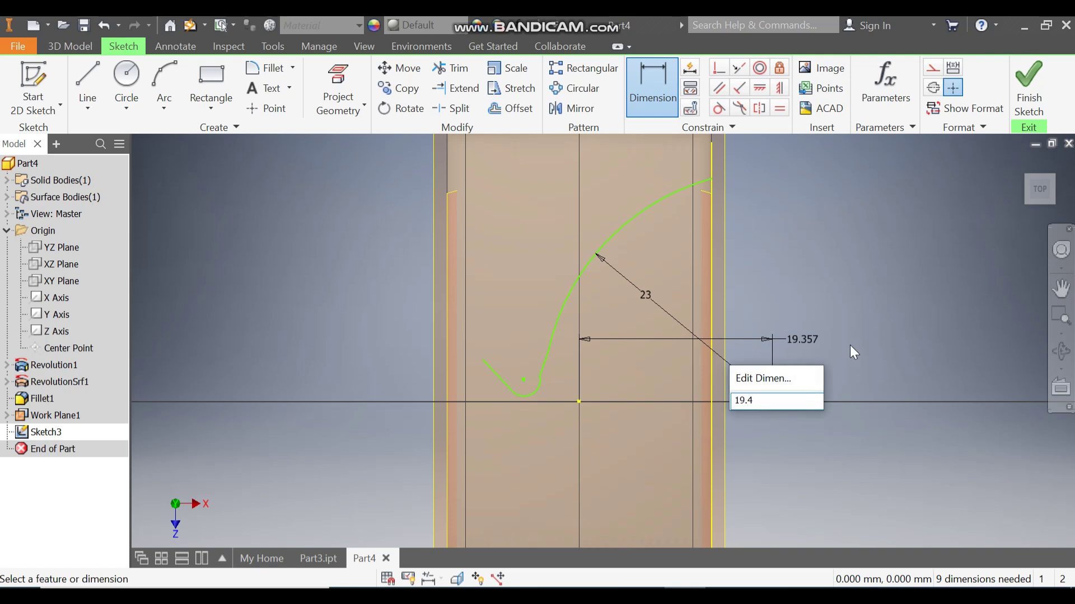
key("Return")
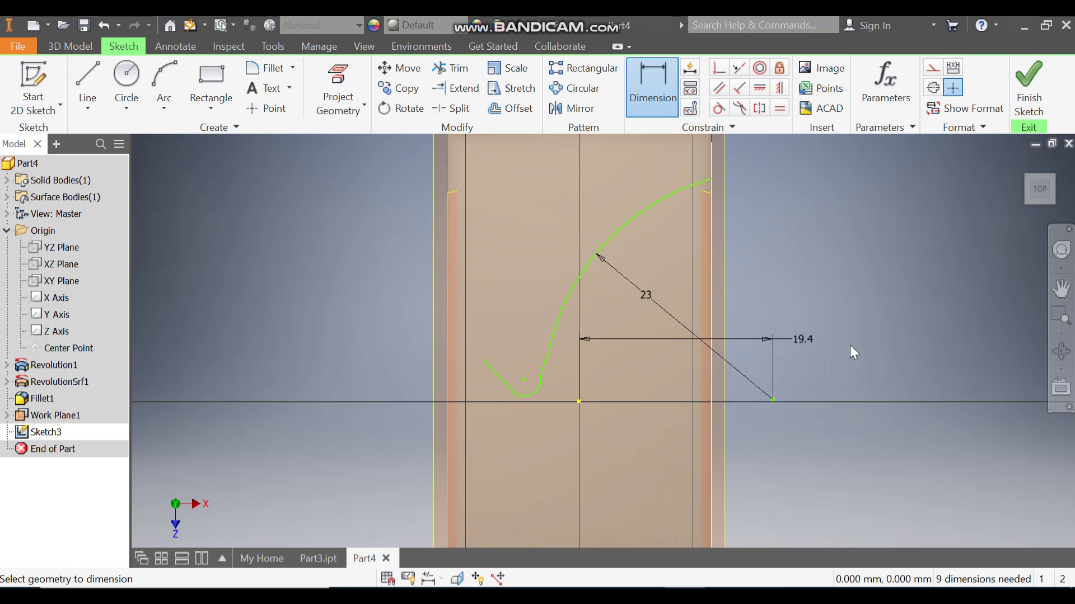
key("Escape")
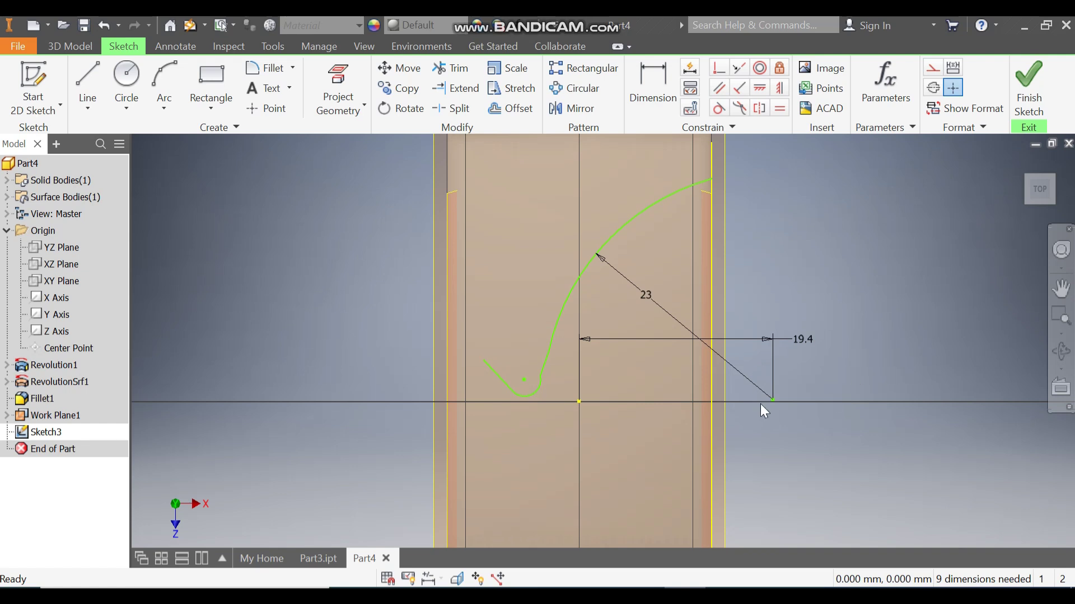
- Lower the arc centre and dimension it 8.3 mm vertically from the sketch centre point
left_click_drag(773, 401, 772, 432)
key("d")
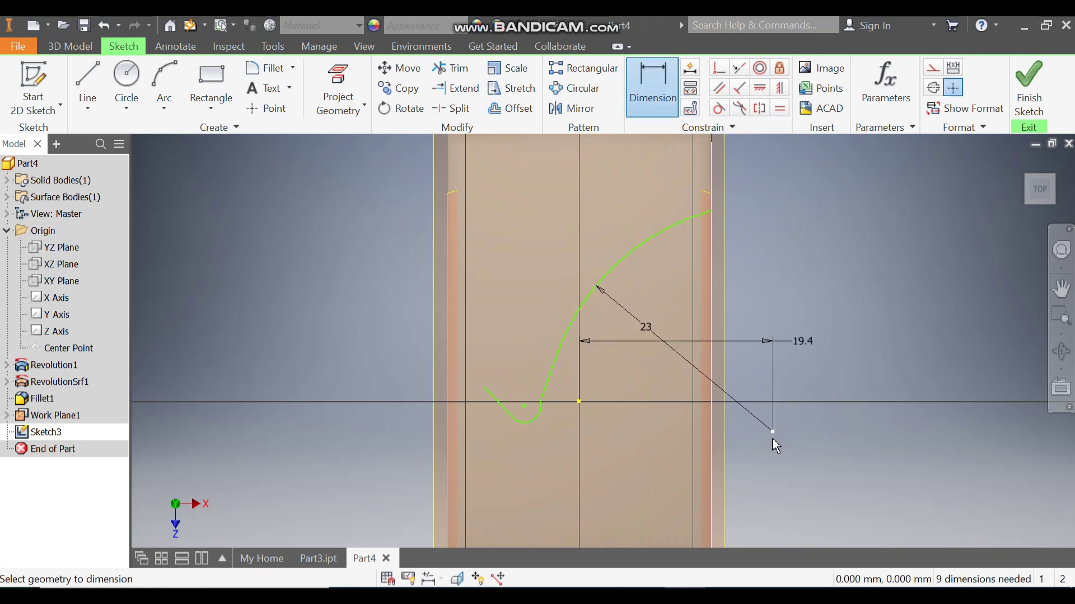
left_click(774, 433)
left_click(579, 402)
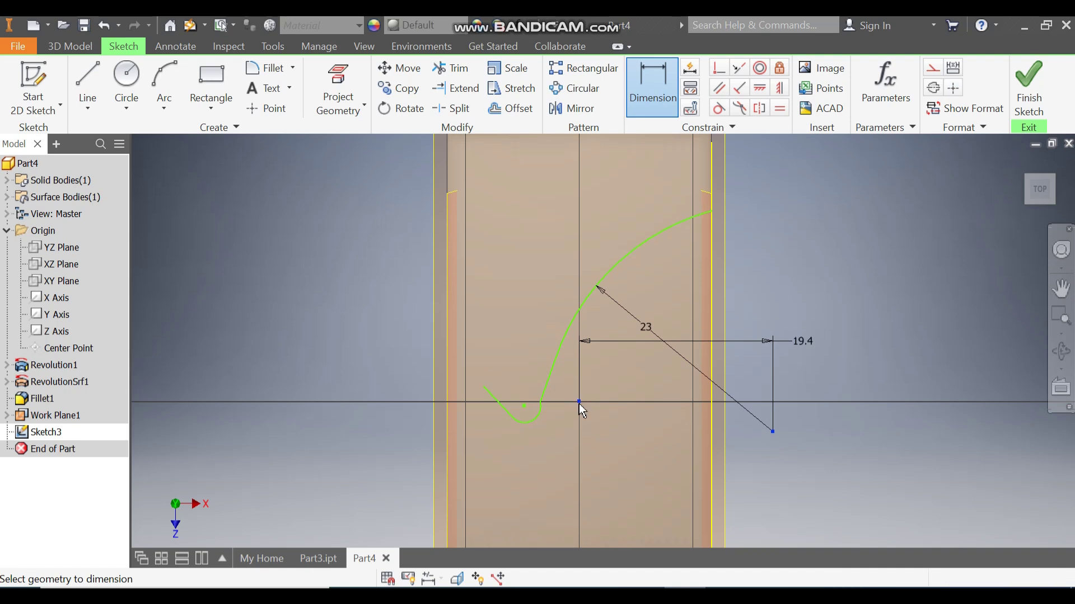
left_click(845, 411)
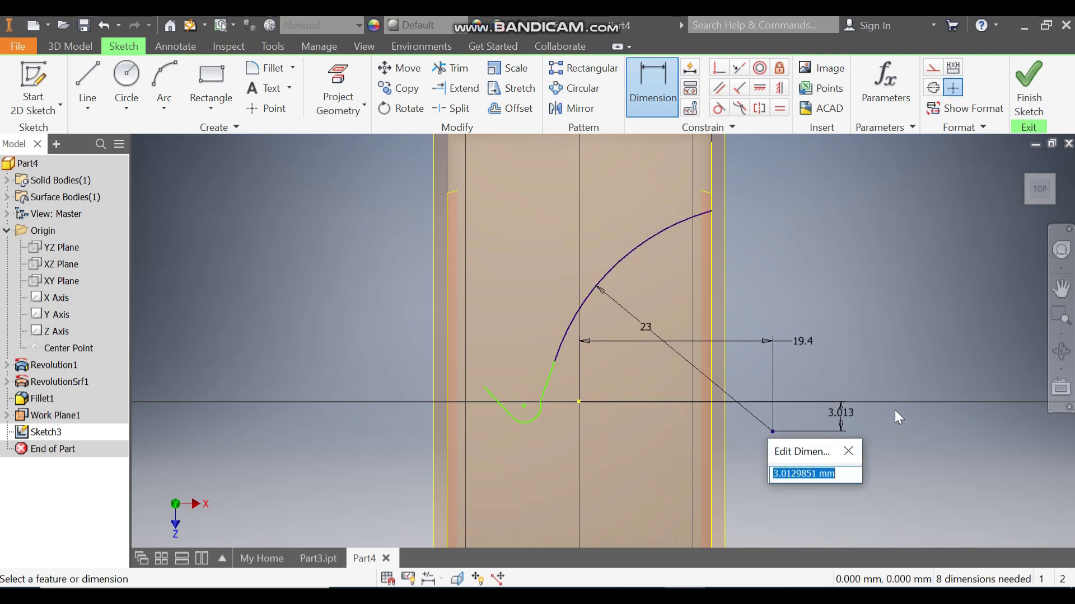
type("8.3")
key("Return")
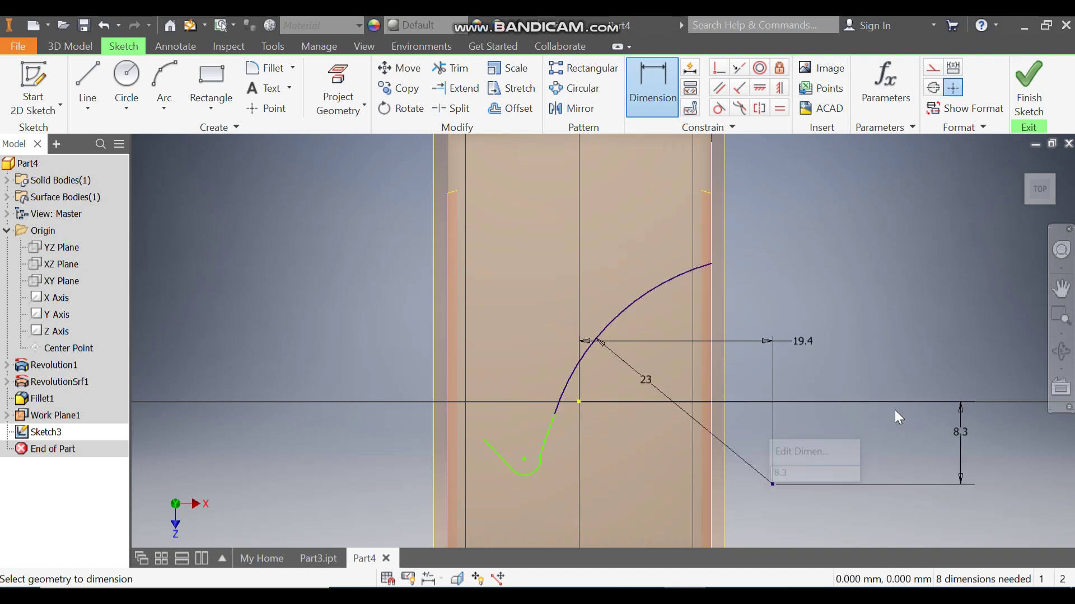
middle_click_drag(770, 296, 789, 230)
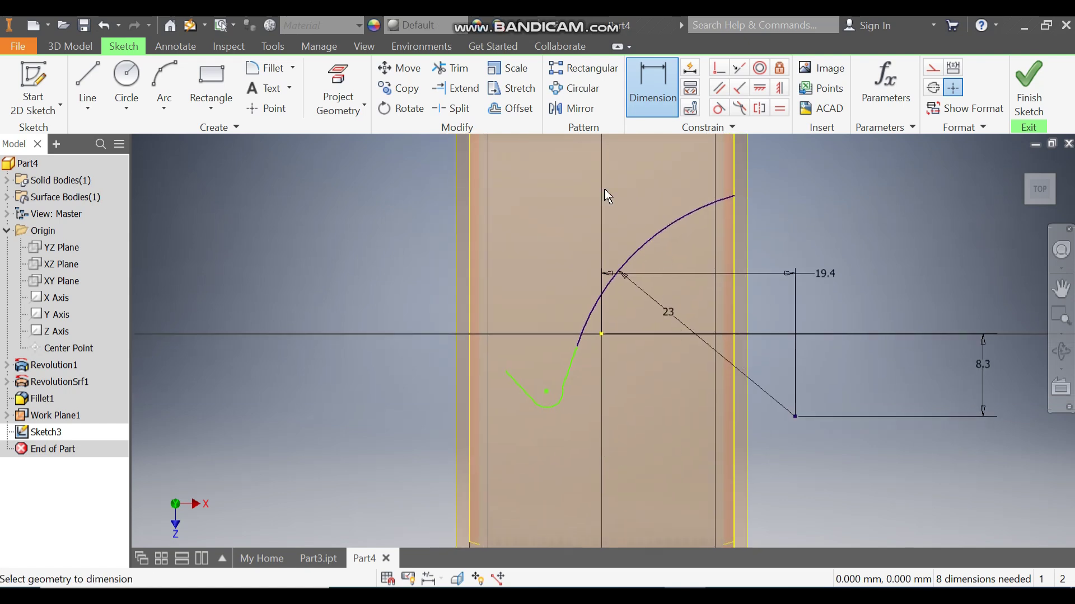
- Make the profile's lines tangent to the upper and lower arcs, and the lower arc tangent to the left line
left_click(718, 108)
scroll(562, 363, "up", 2)
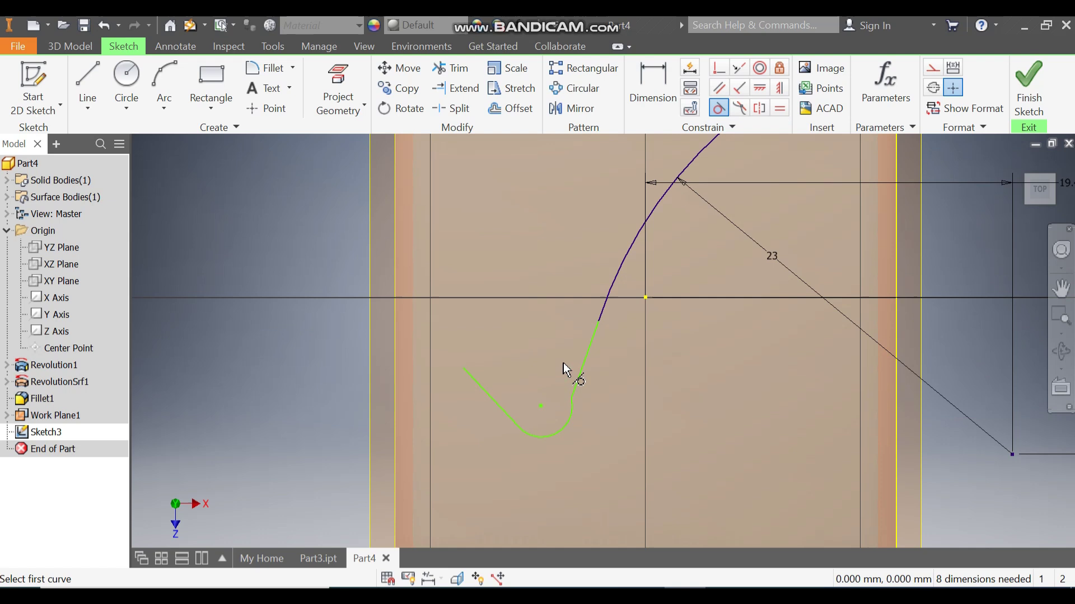
left_click(595, 335)
left_click(609, 338)
left_click(575, 393)
left_click(573, 409)
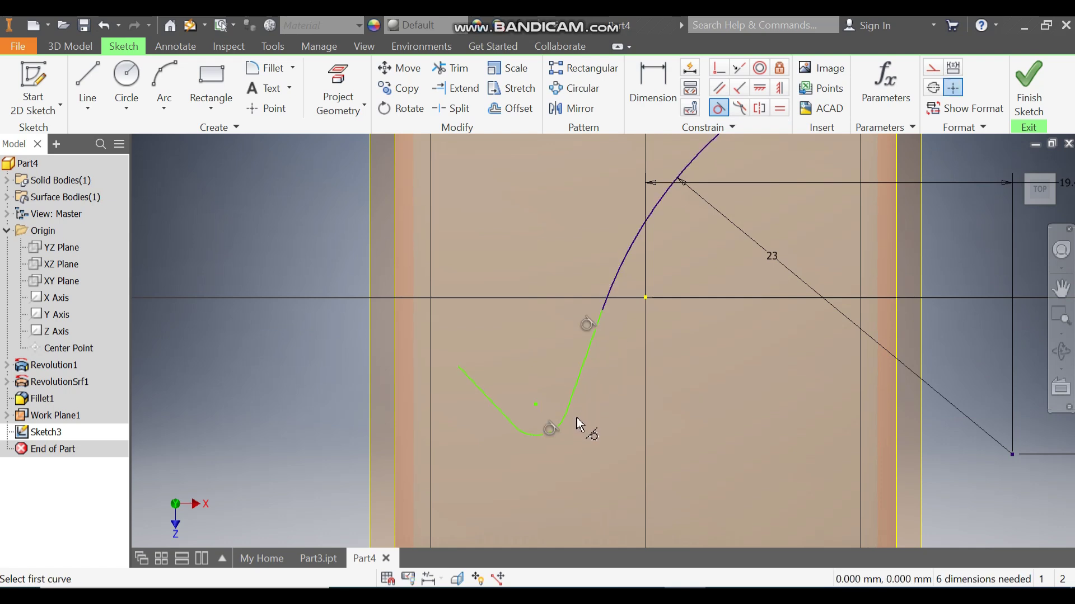
left_click(527, 436)
left_click(492, 405)
key("Escape")
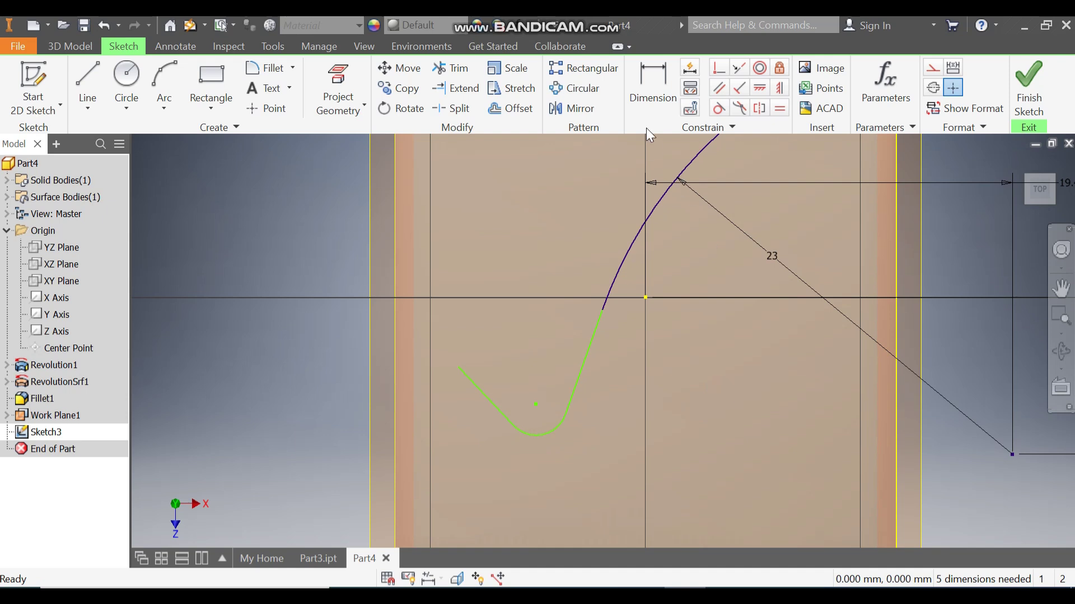
- Dimension the short line to 2.6 mm and the fillet arc to radius 1.6 mm
left_click(647, 75)
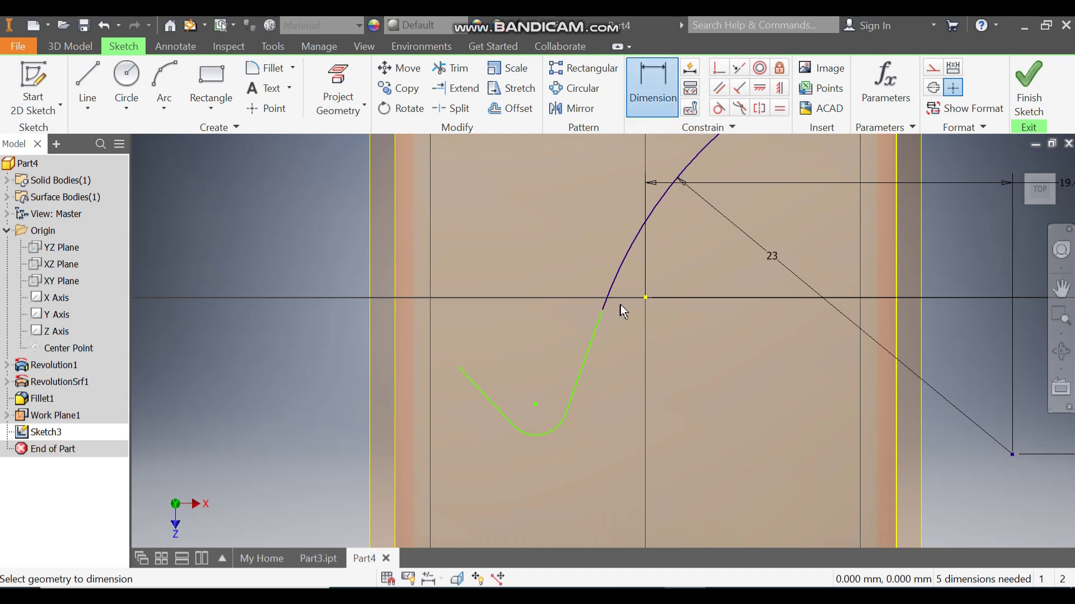
left_click(595, 340)
left_click(619, 345)
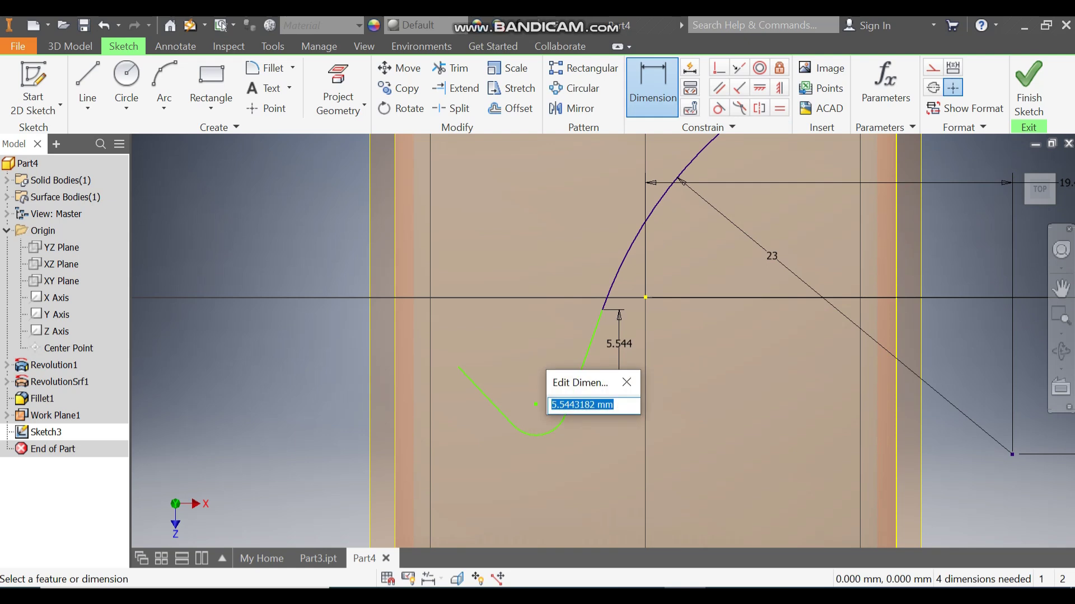
type("2.6")
key("Return")
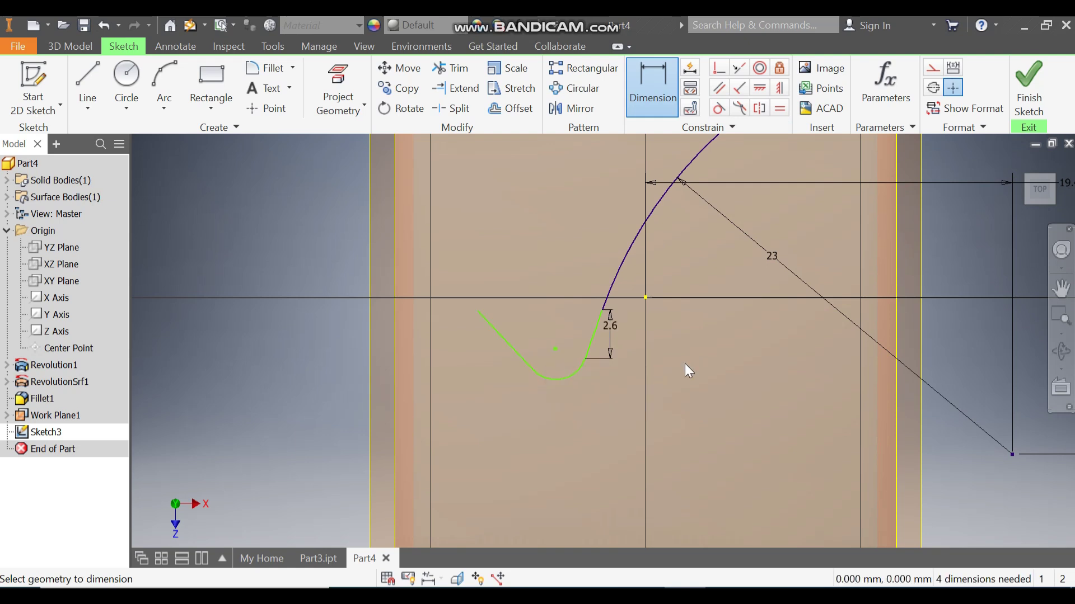
left_click(569, 377)
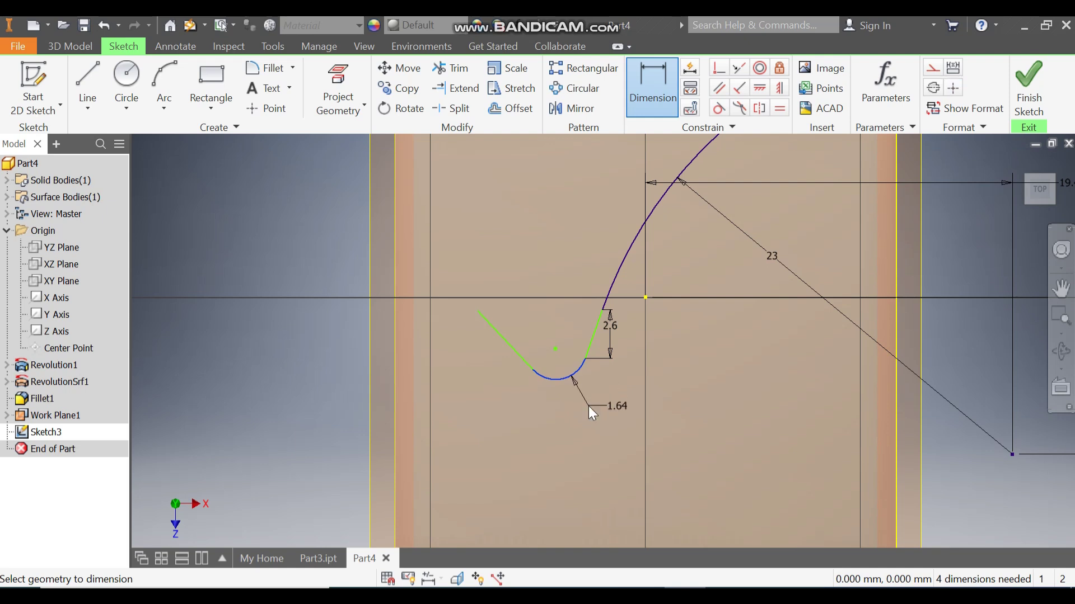
left_click(591, 405)
type("1.6")
key("Return")
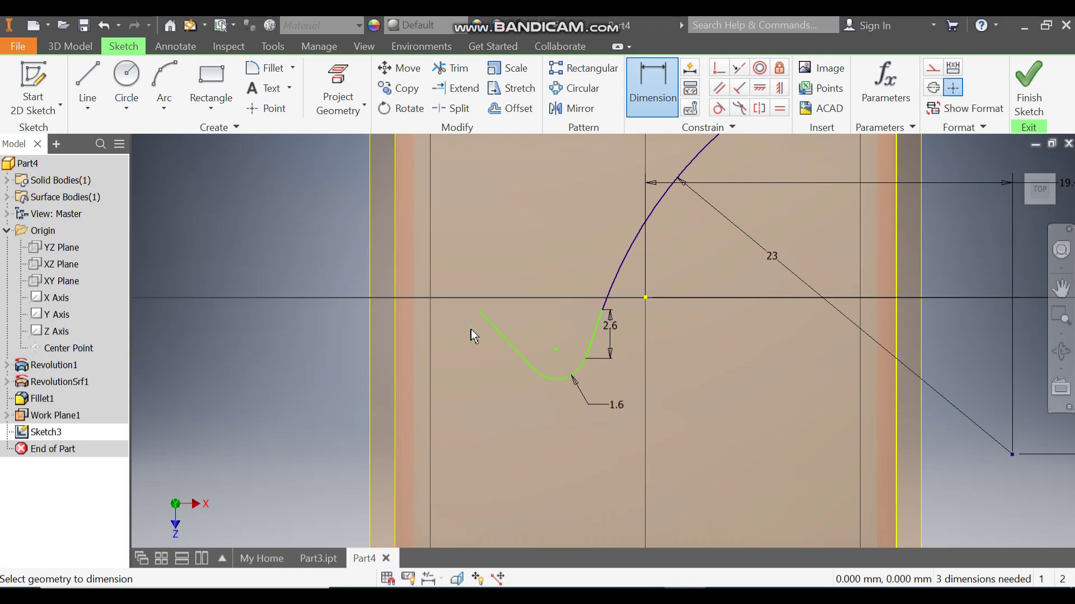
- Dimension the line's left endpoint 3.2 mm from the tire's left edge
left_click(478, 310)
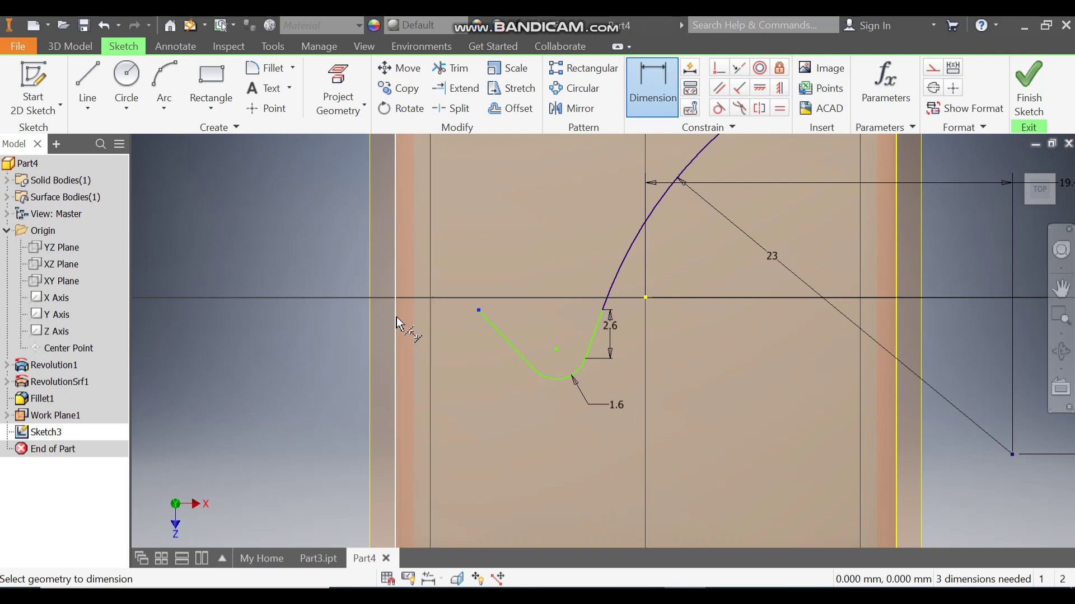
scroll(452, 392, "down", 3)
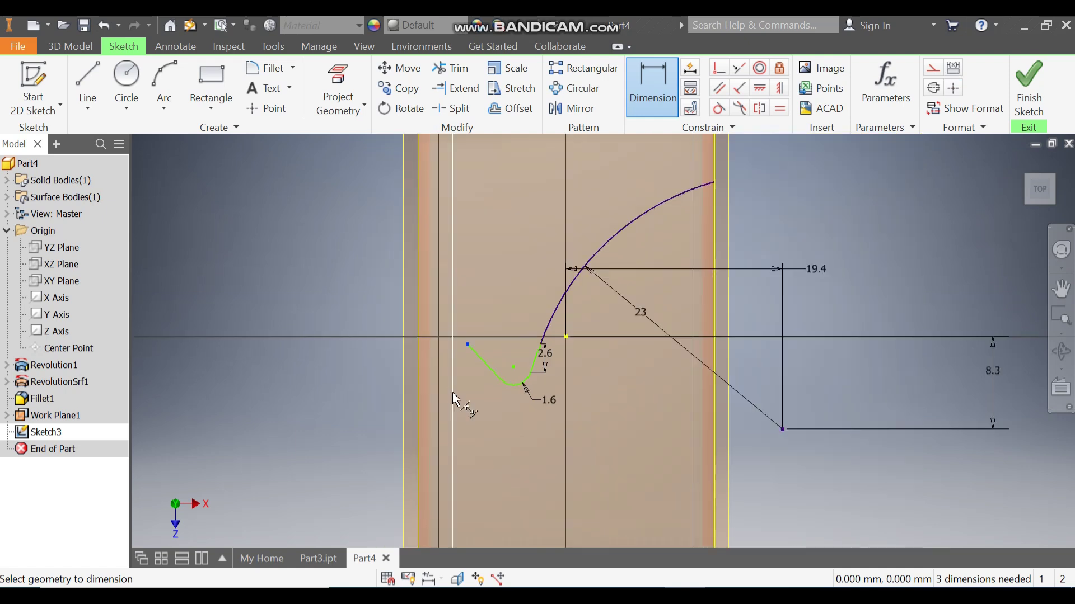
middle_click_drag(470, 324, 532, 353)
left_click(432, 228)
left_click(476, 439)
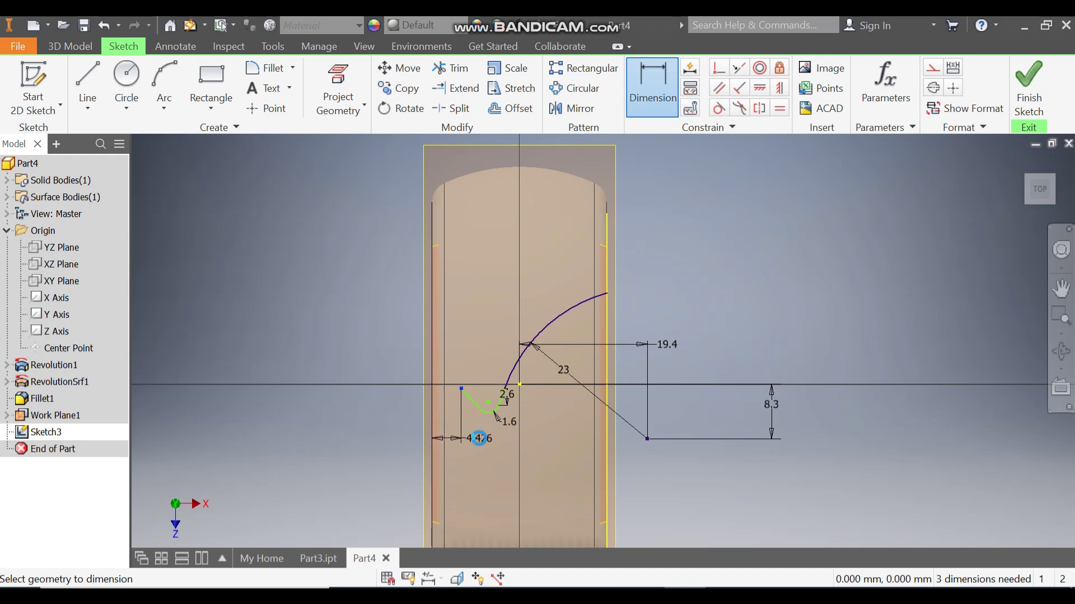
type("3.2")
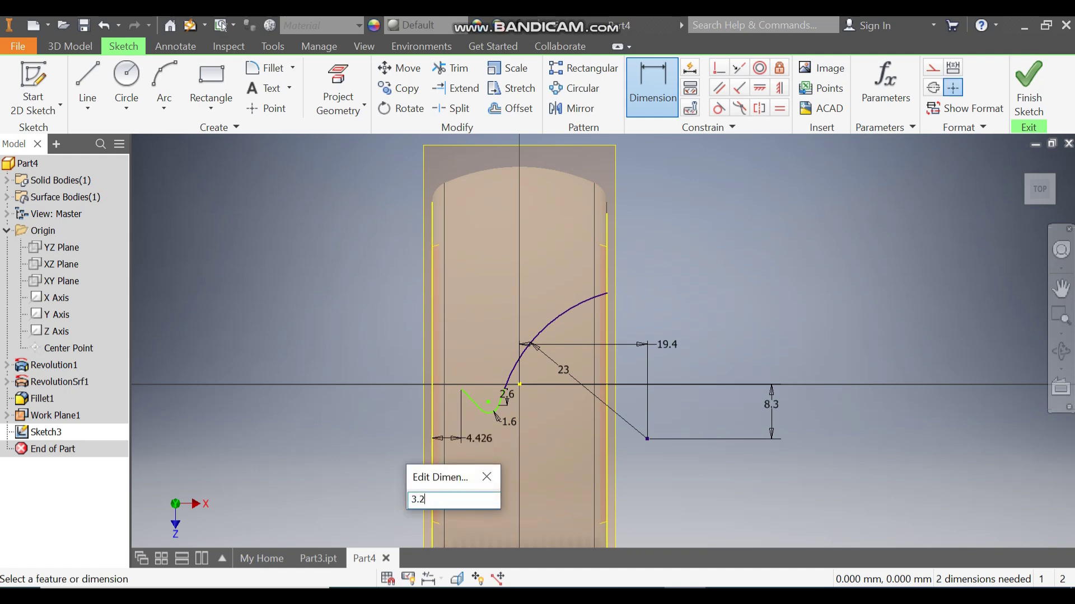
key("Return")
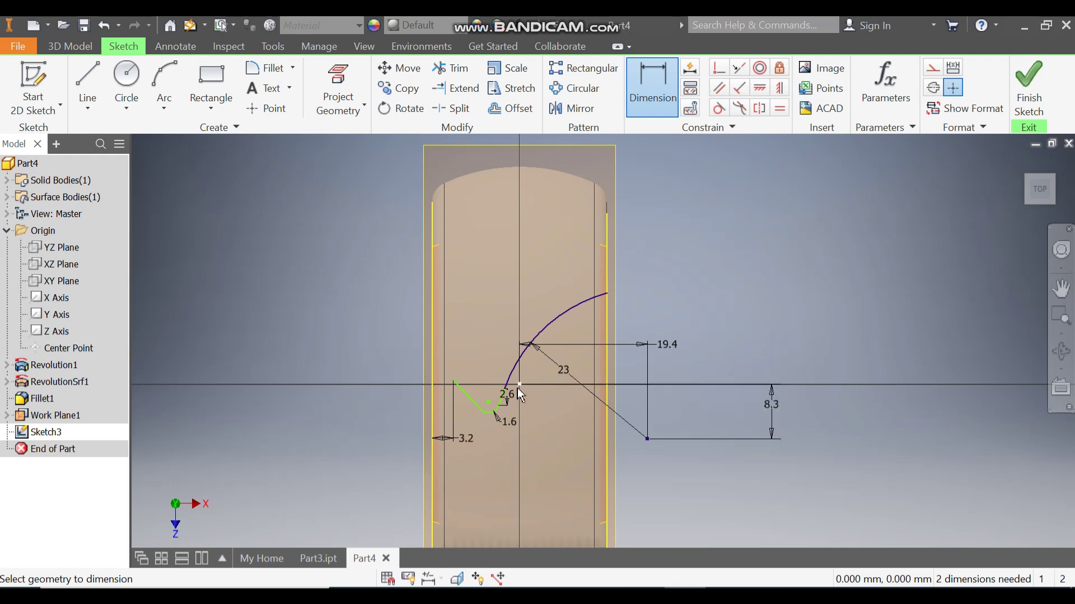
scroll(452, 383, "up", 3)
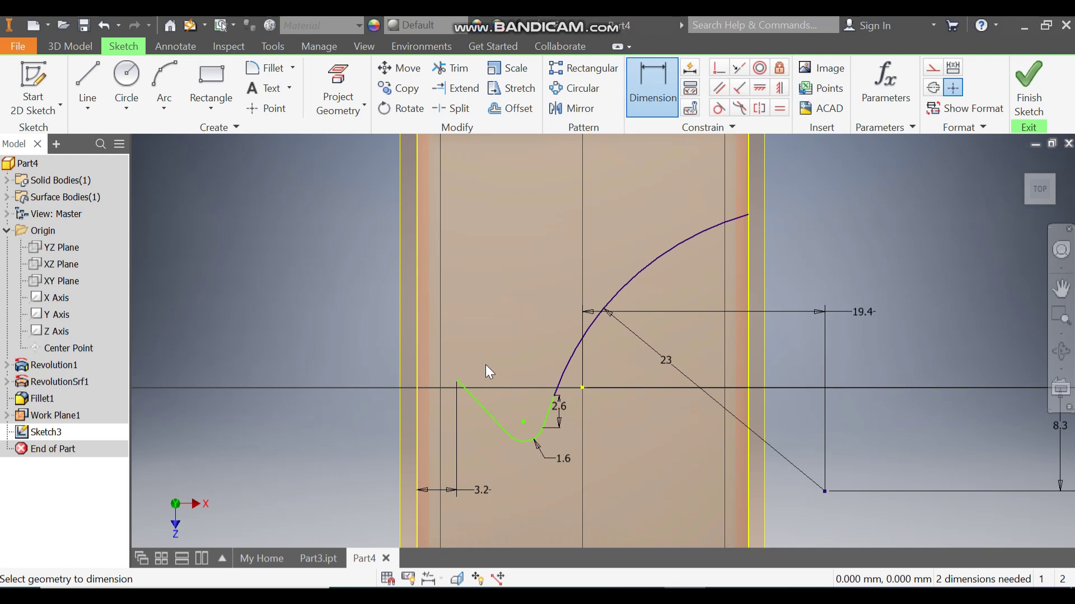
key("Escape")
- Pull the line's left end lower and dimension it 7.3 mm vertically from the sketch centre
left_click_drag(458, 379, 496, 412)
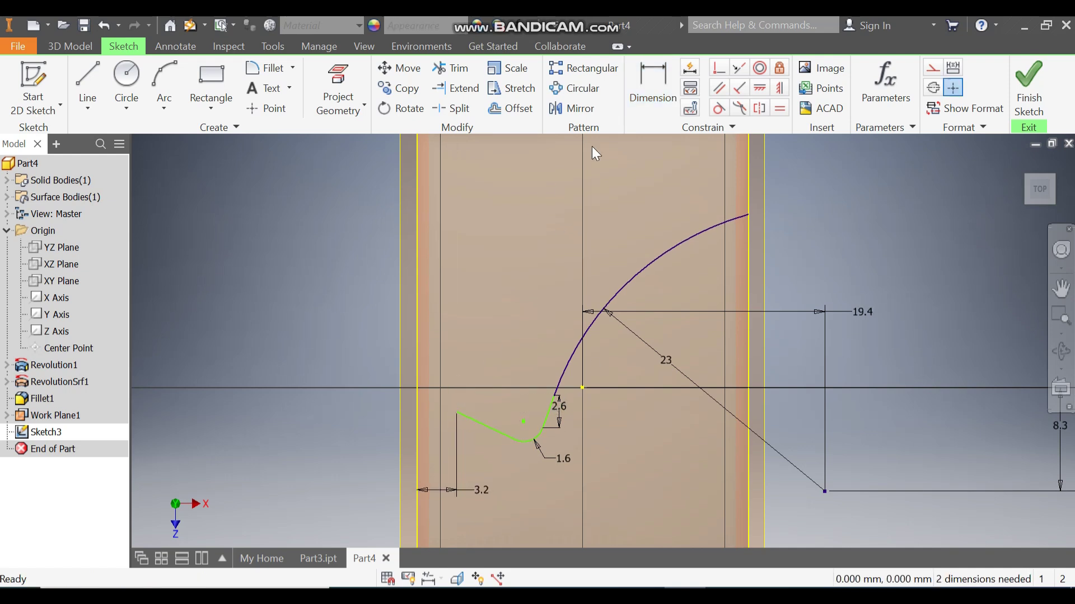
left_click(651, 84)
left_click(581, 387)
left_click(457, 412)
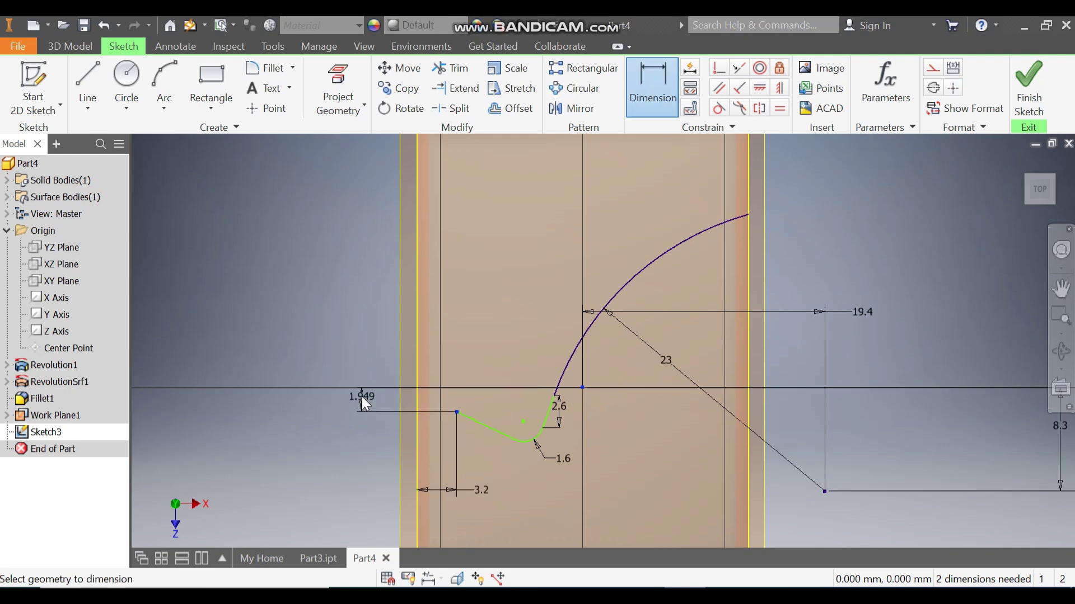
left_click(362, 397)
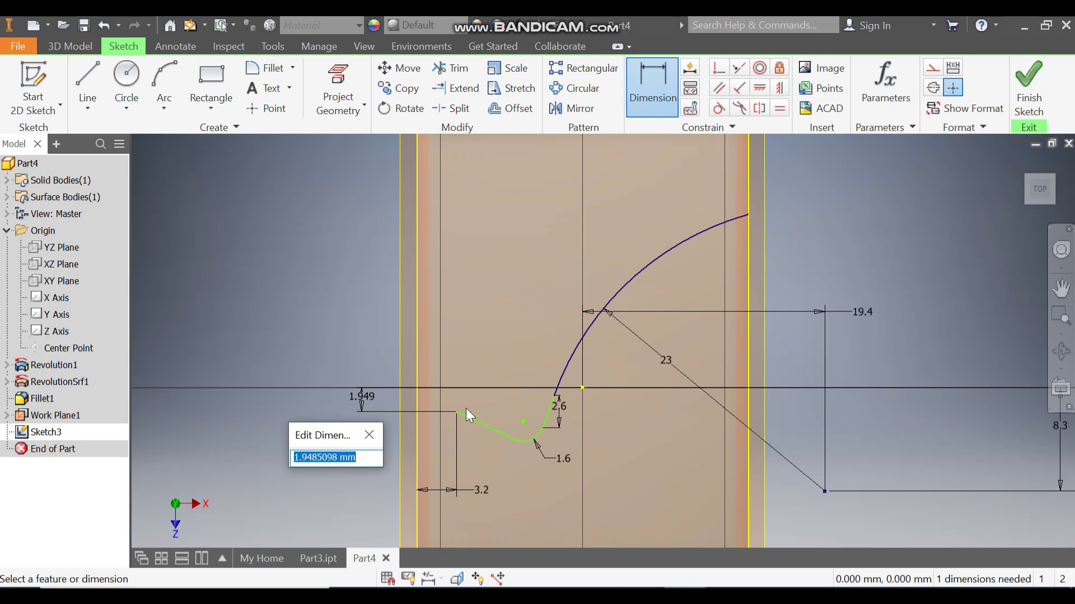
type("7.3")
key("Return")
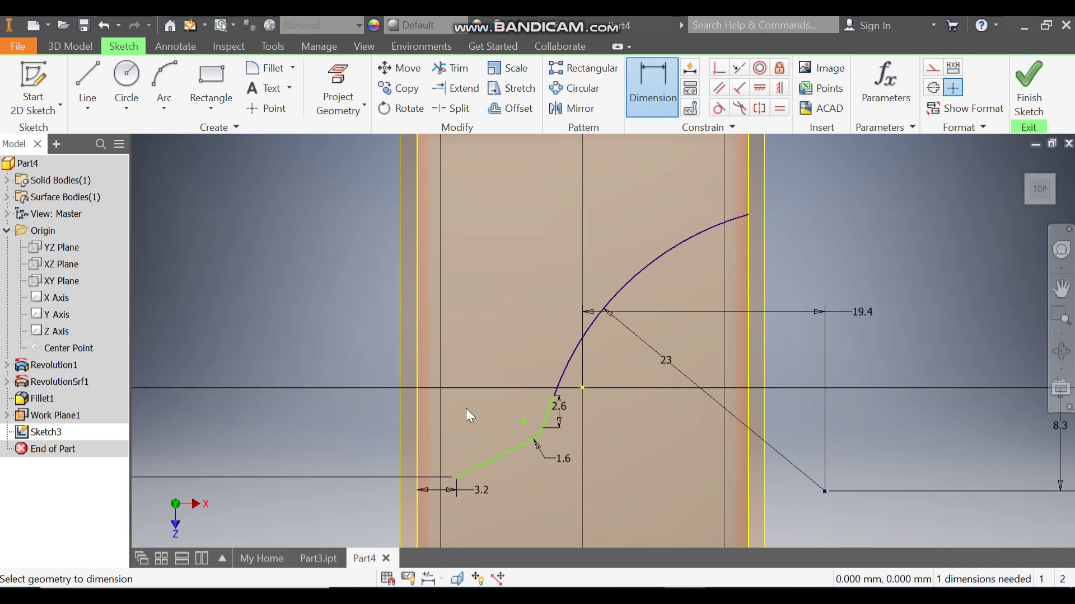
key("Escape")
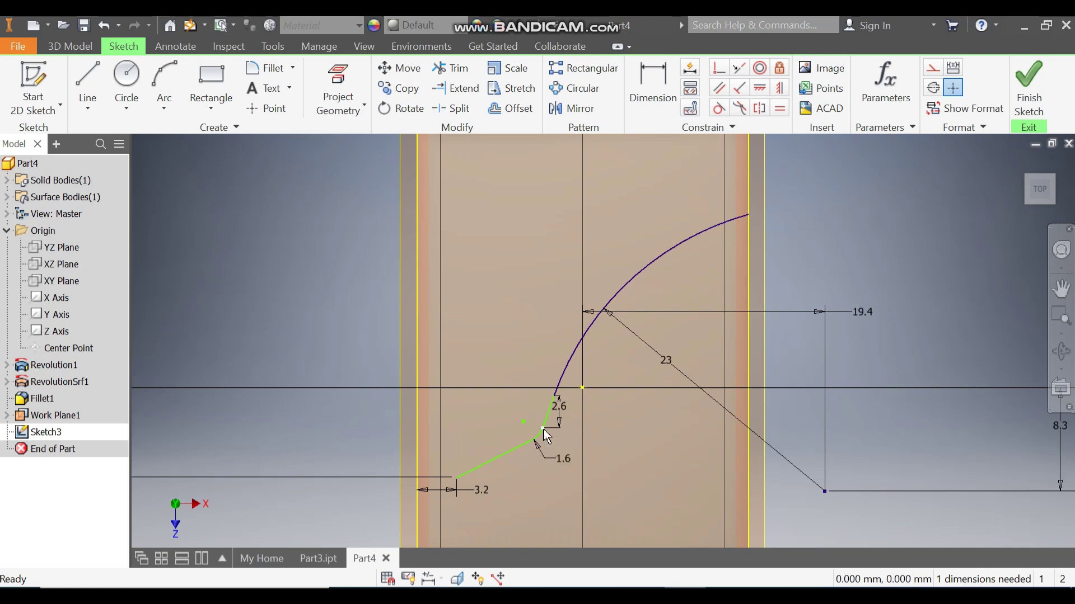
- Move the fillet centre upward and dimension the arc's lower endpoint height to 6.2 mm
left_click_drag(456, 477, 538, 501)
middle_click_drag(670, 481, 721, 364)
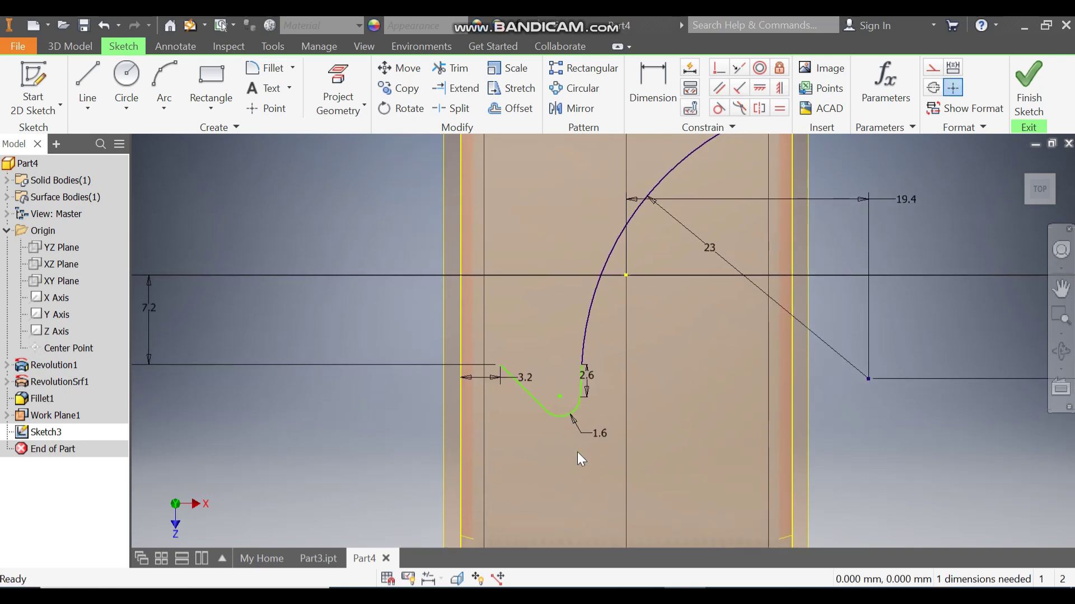
left_click_drag(560, 398, 559, 384)
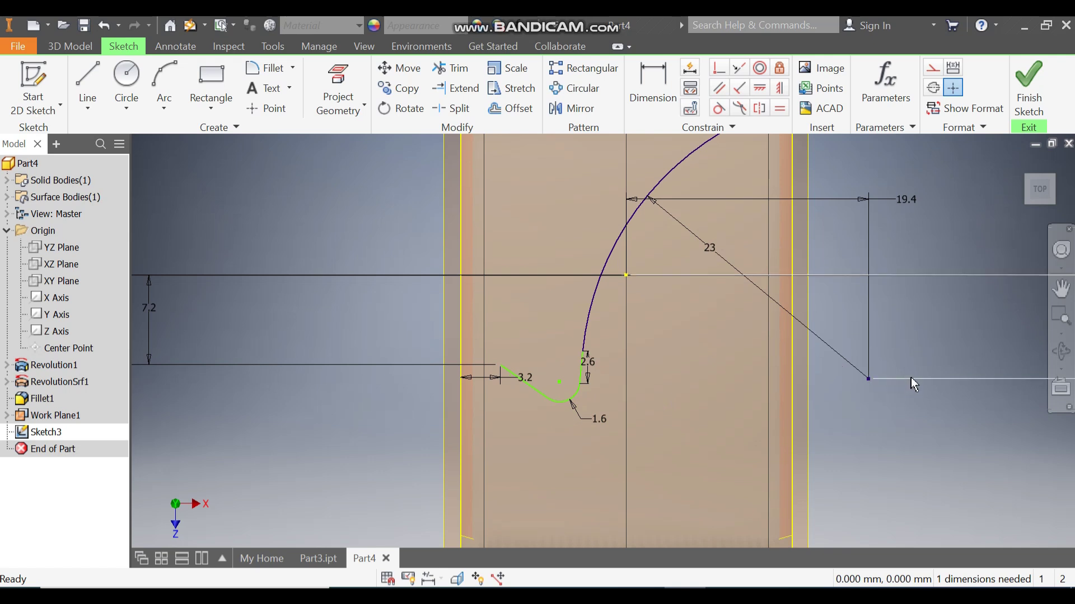
left_click(641, 83)
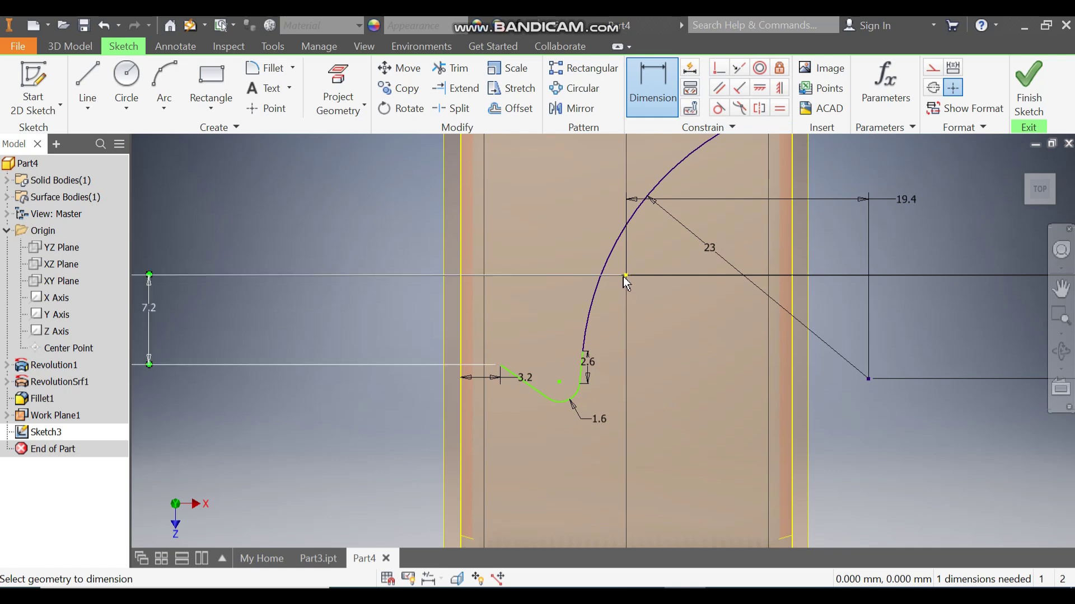
left_click(586, 357)
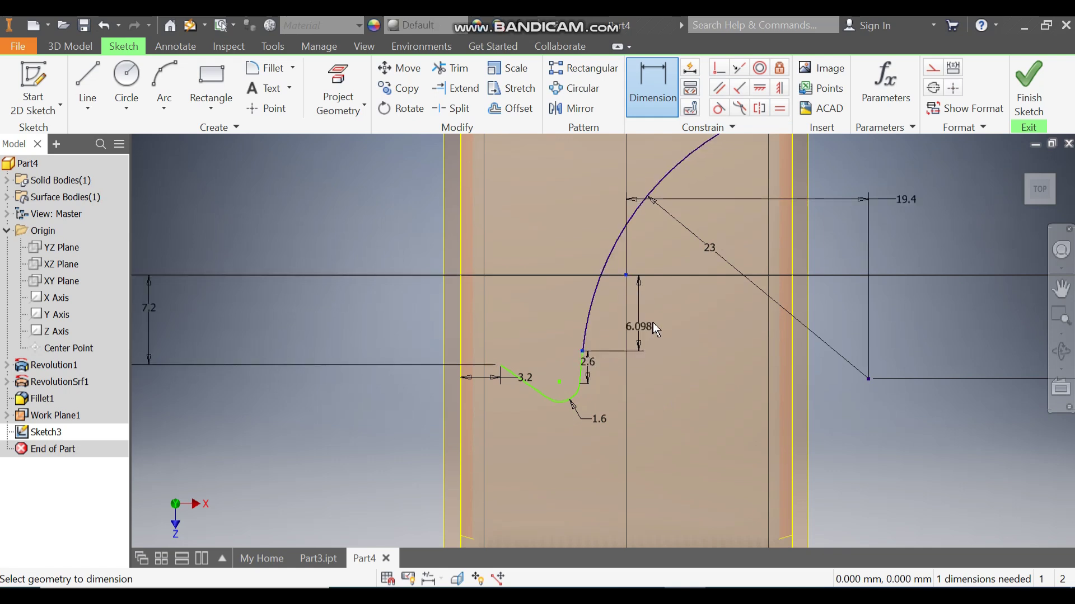
left_click(666, 319)
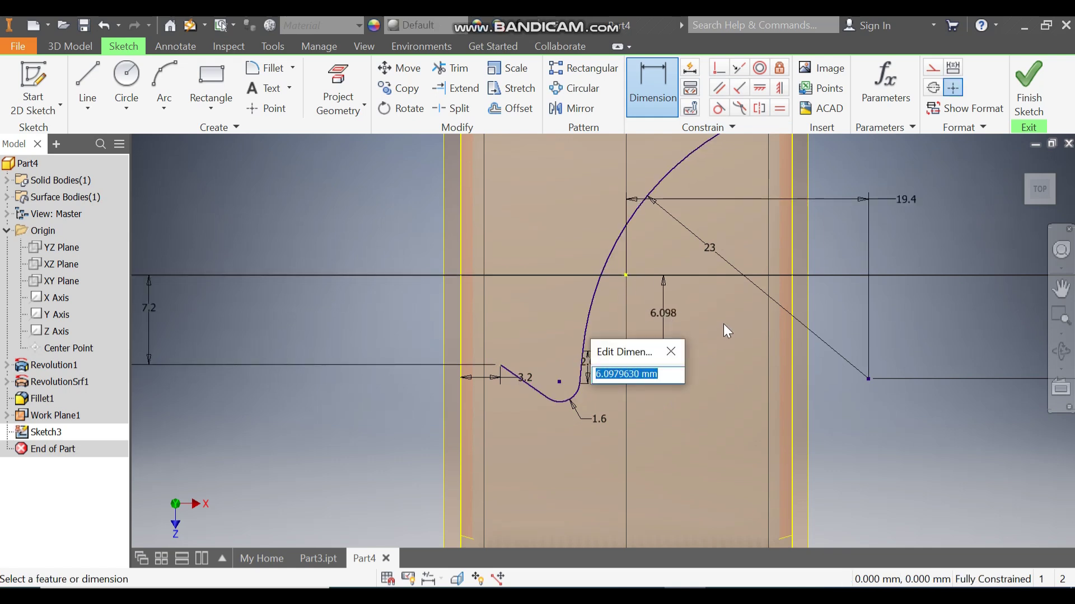
type("6.2")
key("Return")
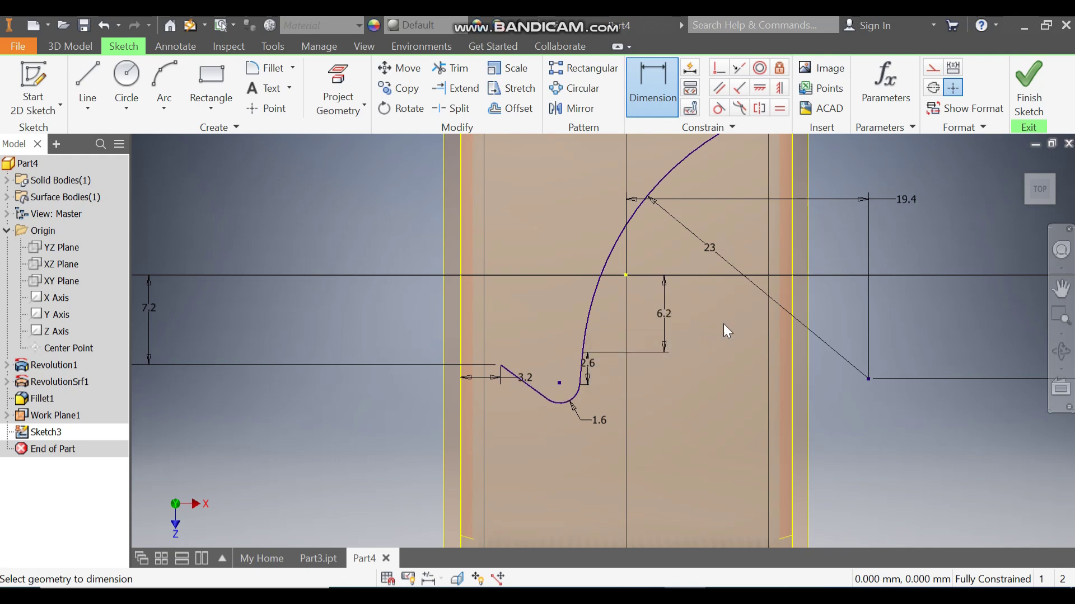
scroll(739, 257, "down", 1)
middle_click_drag(739, 258, 732, 316)
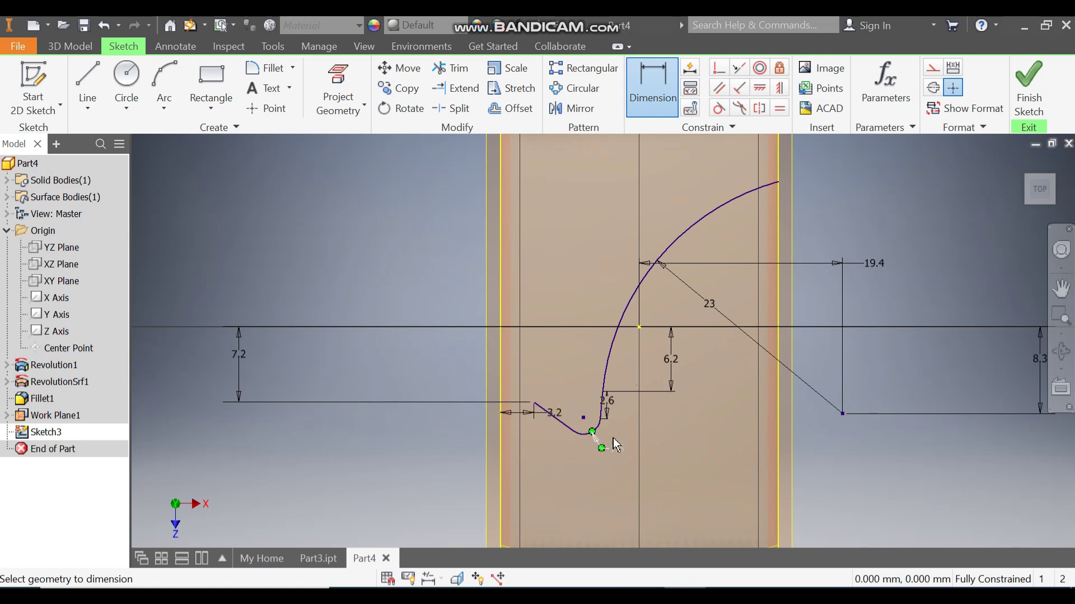
- Offset the groove curve and extend the upper curve to the tire's edge line
left_click(509, 108)
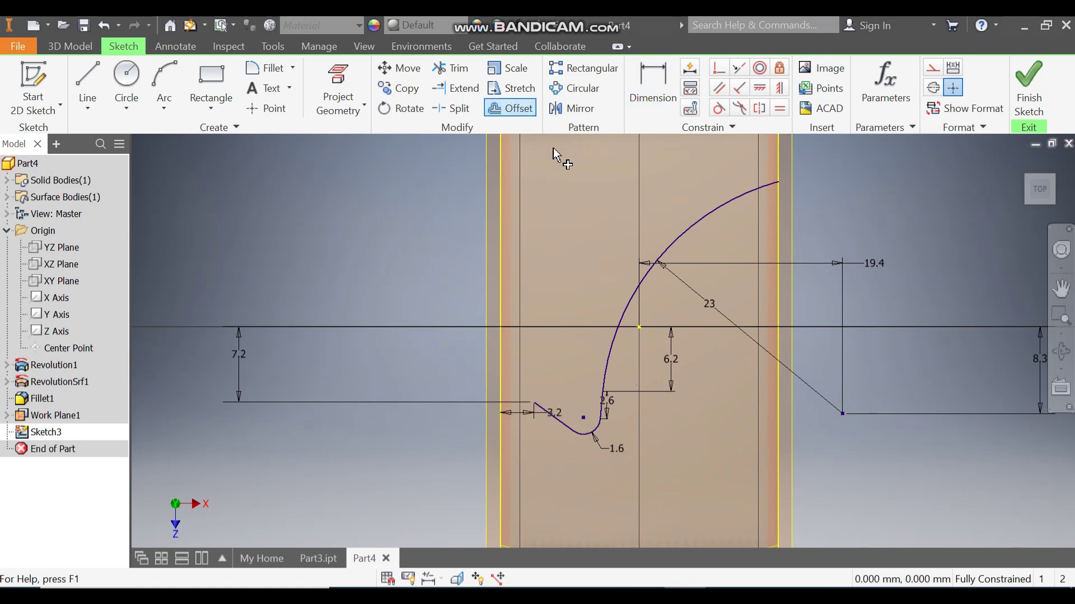
left_click(624, 311)
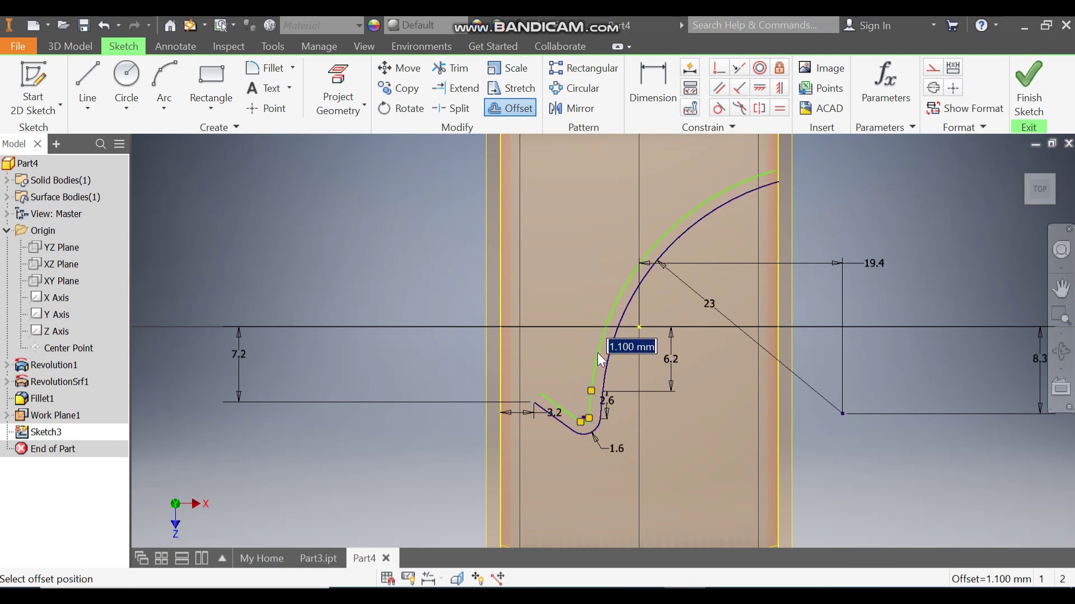
left_click(598, 354)
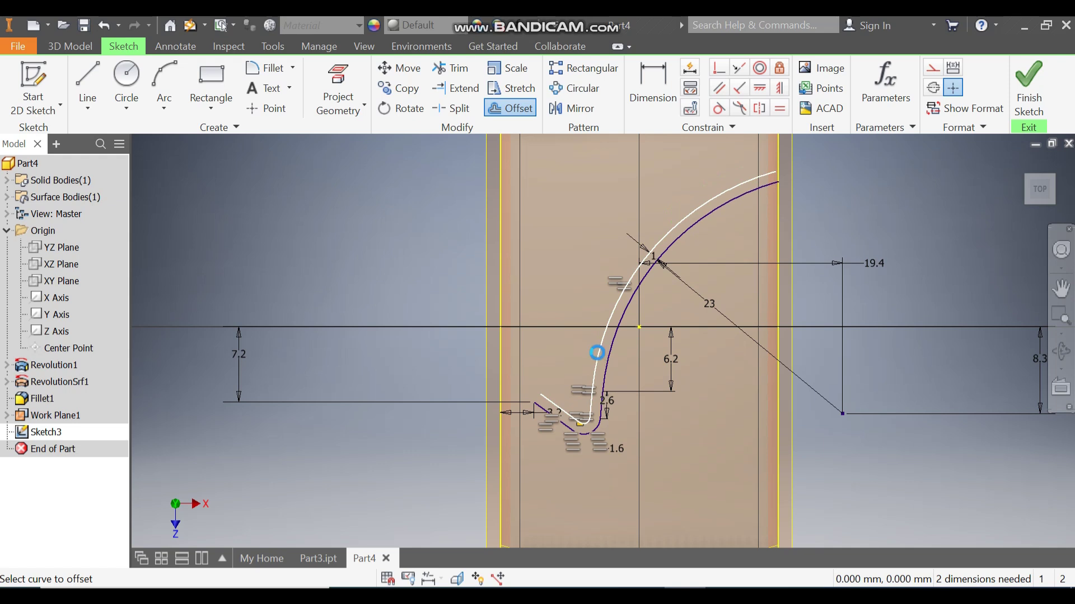
key("Escape")
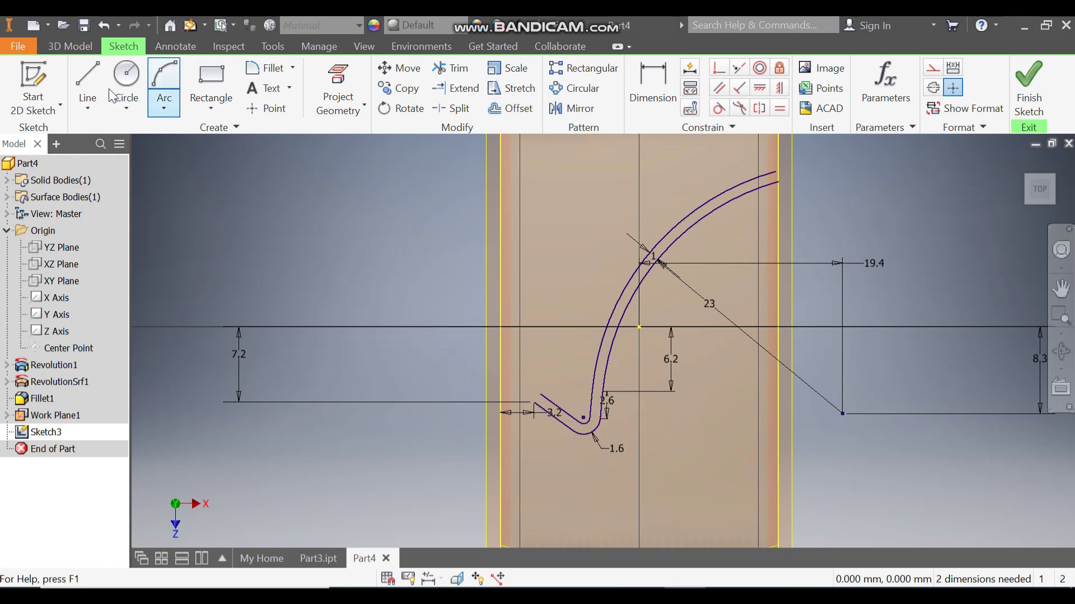
scroll(792, 167, "up", 5)
middle_click_drag(793, 170, 673, 288)
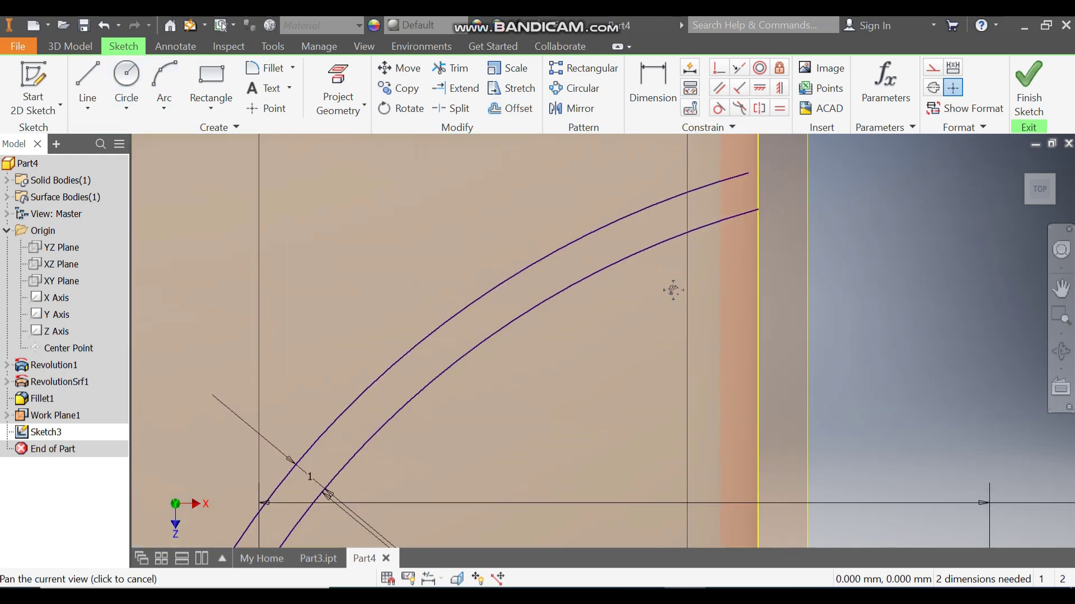
left_click(465, 89)
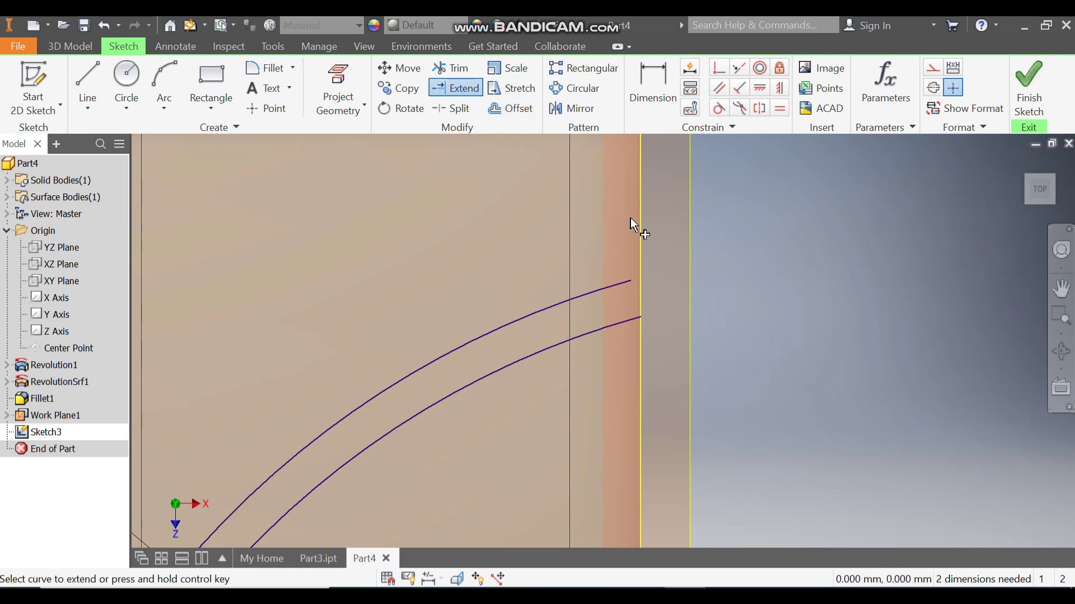
left_click(619, 284)
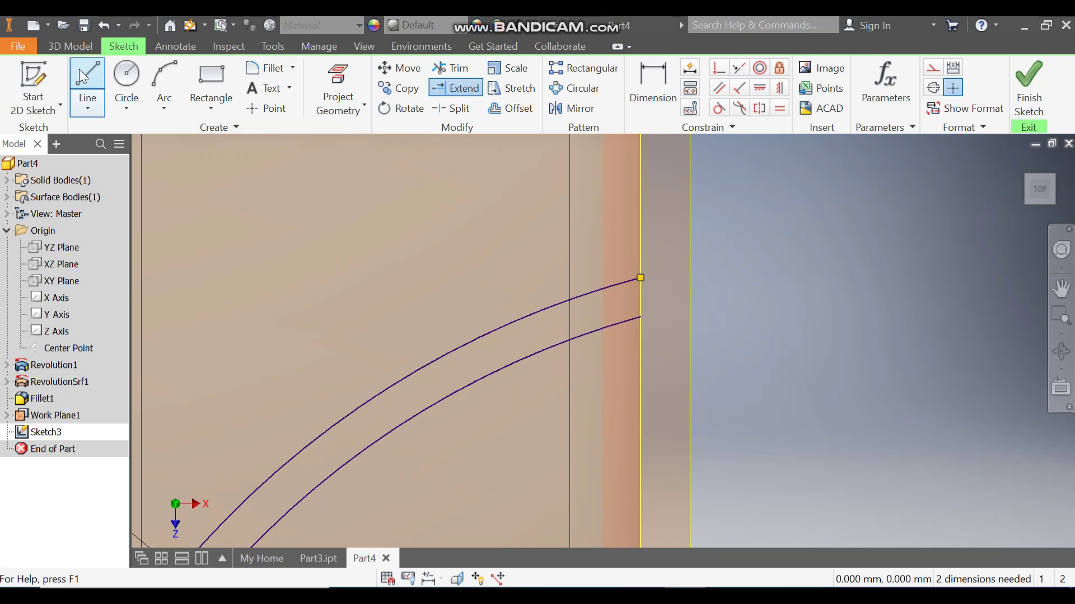
- Draw a line joining the two upper curve ends
left_click(79, 69)
left_click(641, 278)
left_click(640, 317)
scroll(779, 223, "up", 3)
scroll(780, 224, "up", 3)
scroll(659, 286, "down", 6)
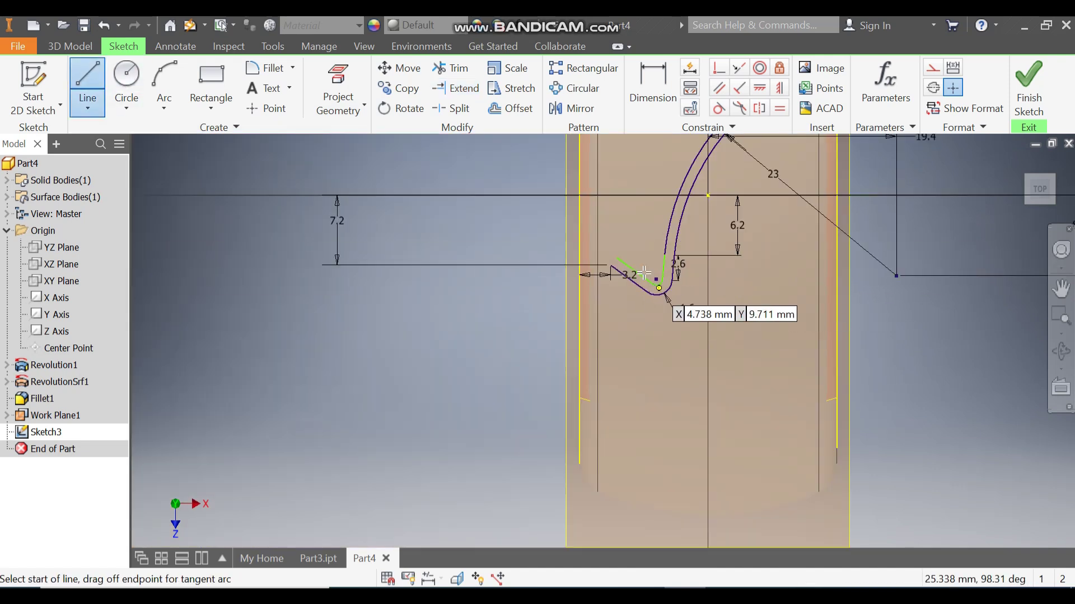
middle_click_drag(571, 224, 565, 323)
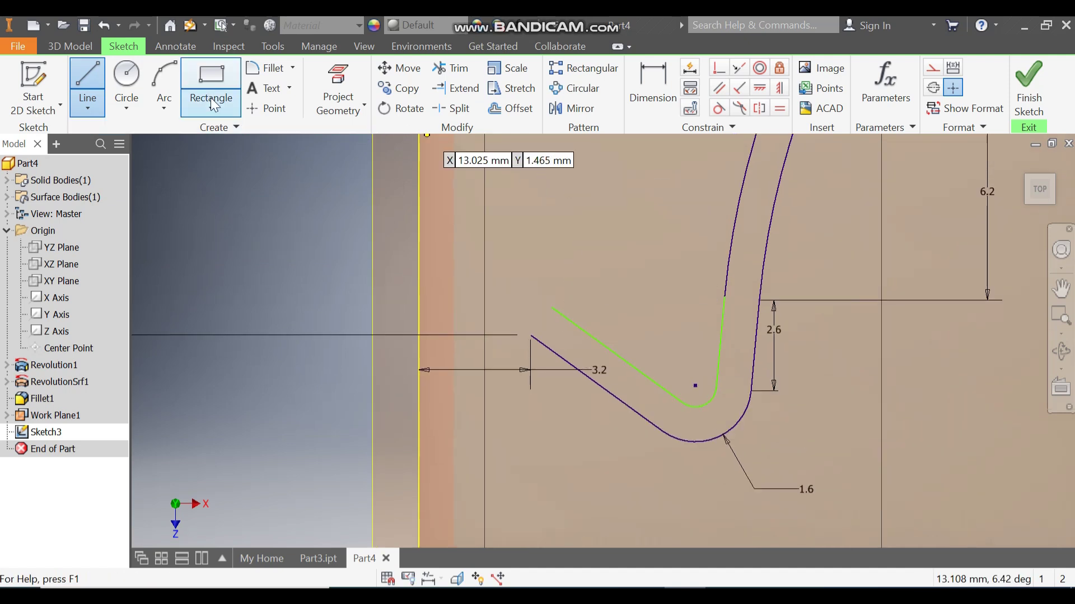
- Round off the slot's hooked lower end with a three-point arc between the two lines
left_click(165, 107)
left_click(193, 137)
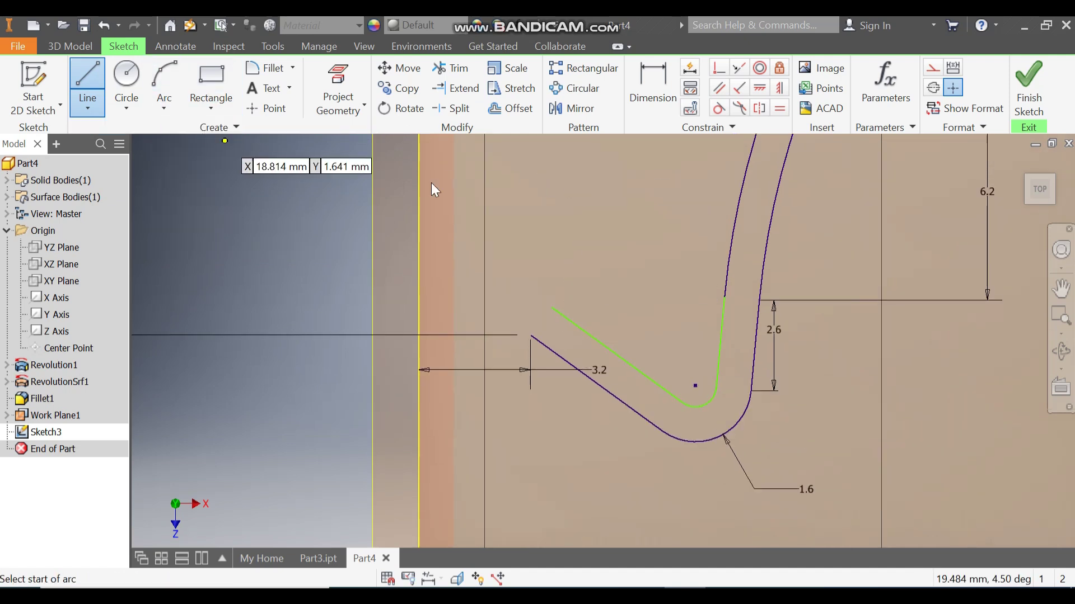
left_click(552, 308)
left_click(531, 336)
scroll(532, 302, "up", 5)
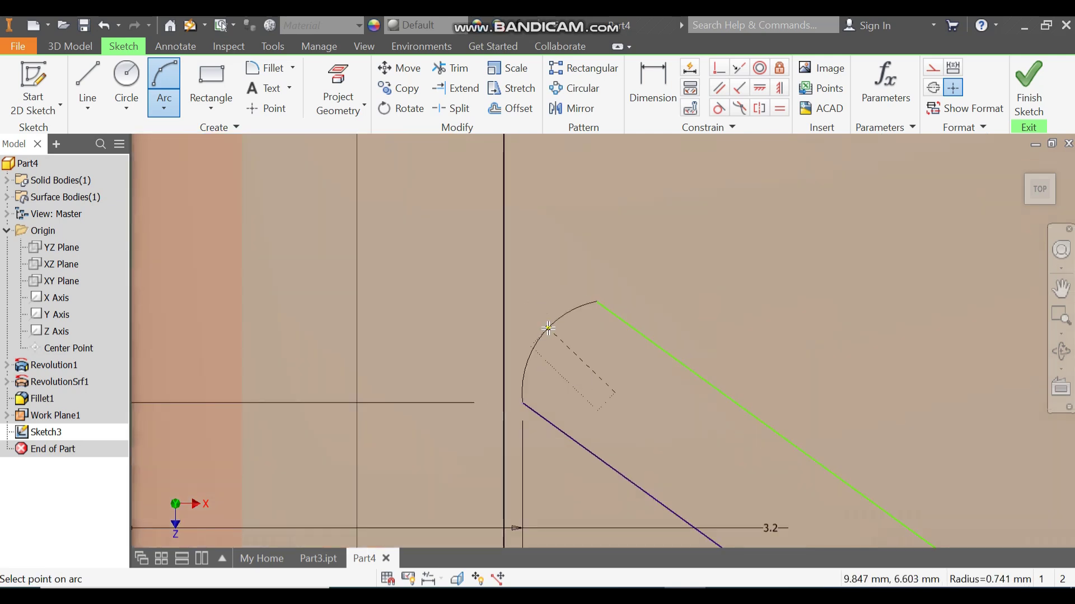
key("Escape")
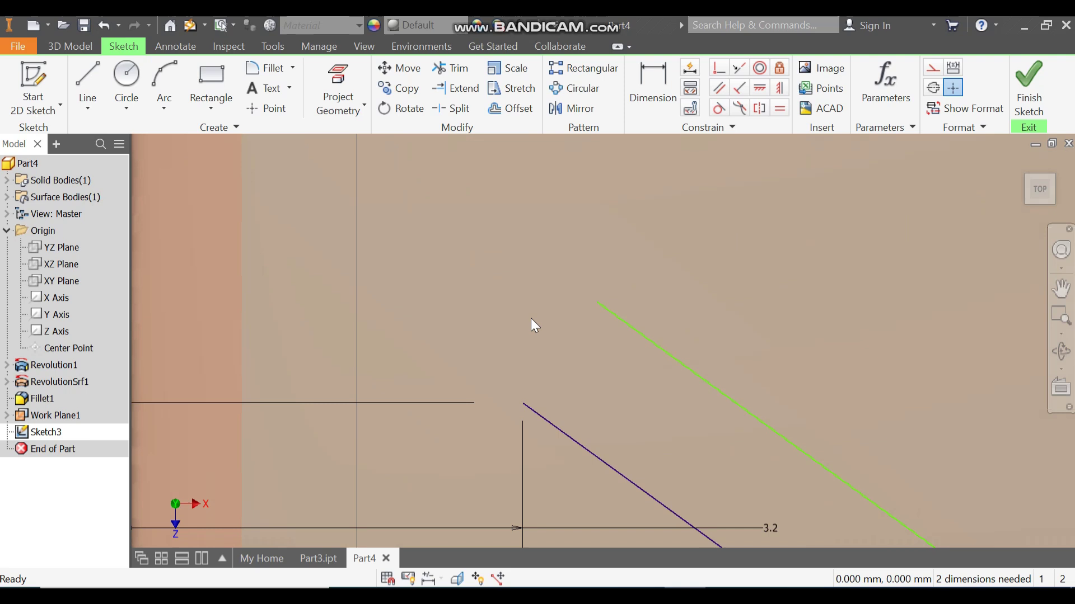
left_click(171, 105)
left_click(180, 135)
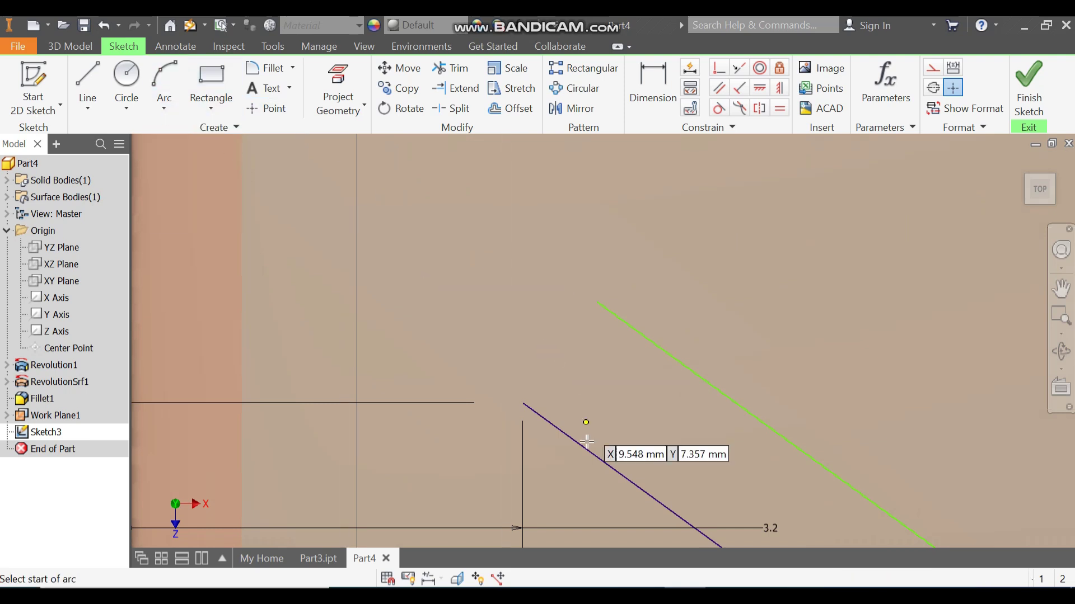
left_click(523, 402)
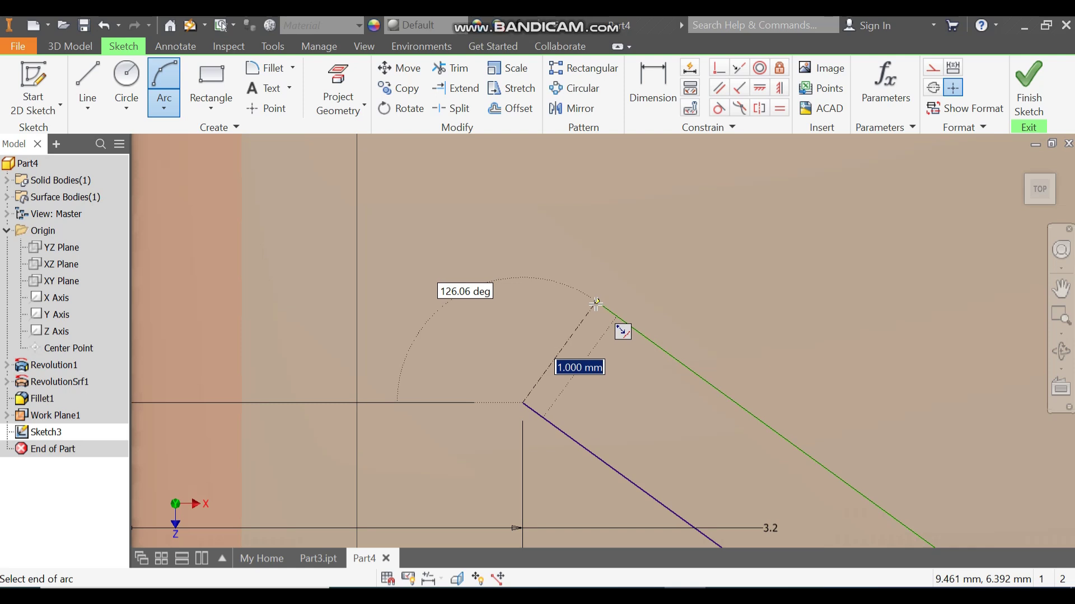
left_click(597, 303)
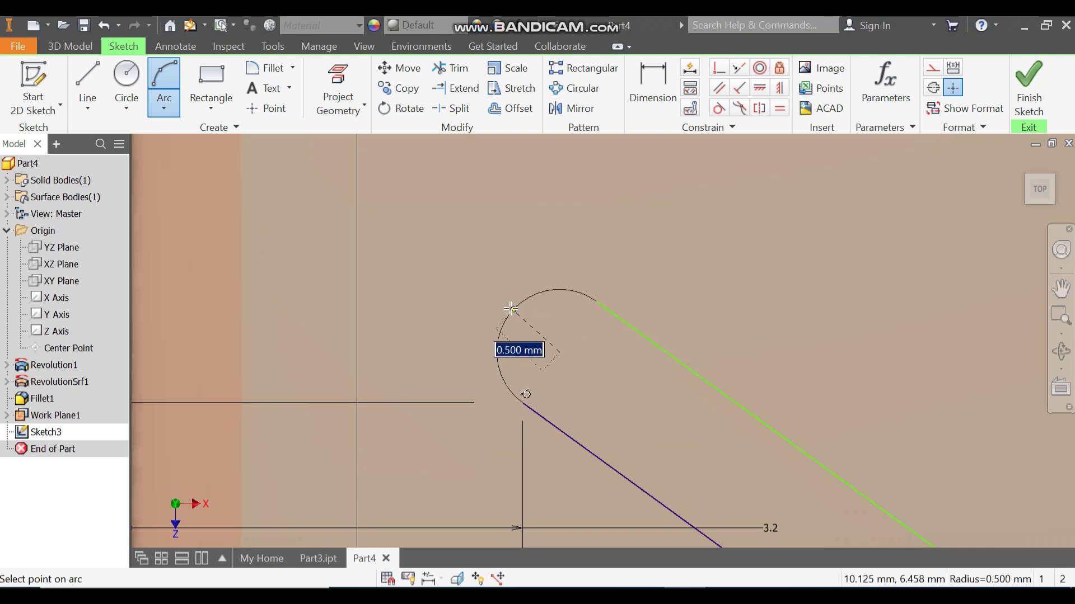
left_click(513, 311)
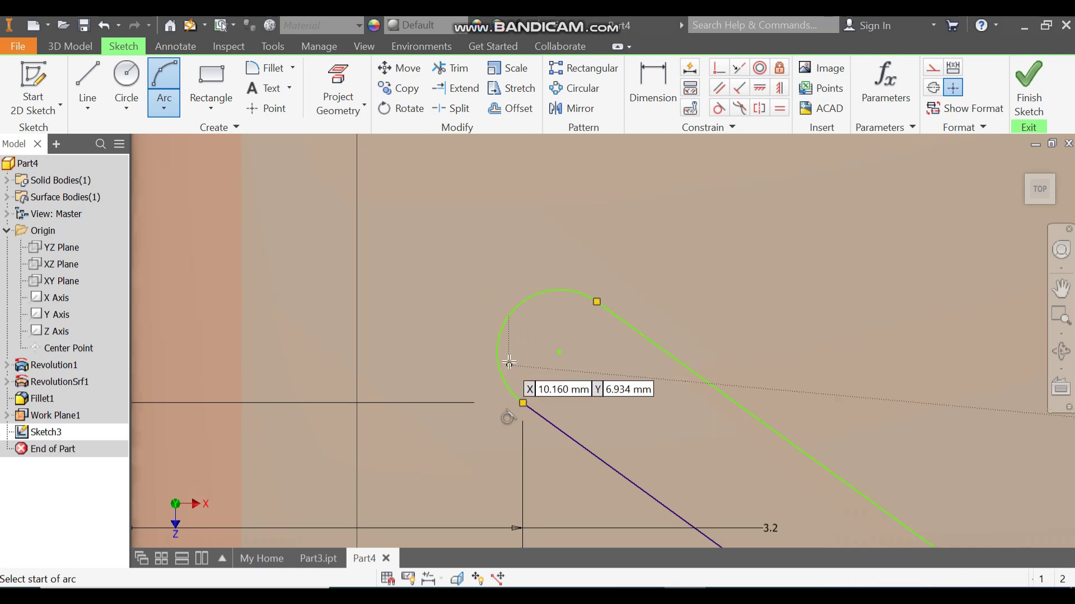
scroll(649, 215, "down", 2)
- Dimension the slot width between the two lines at 1 mm
left_click(656, 109)
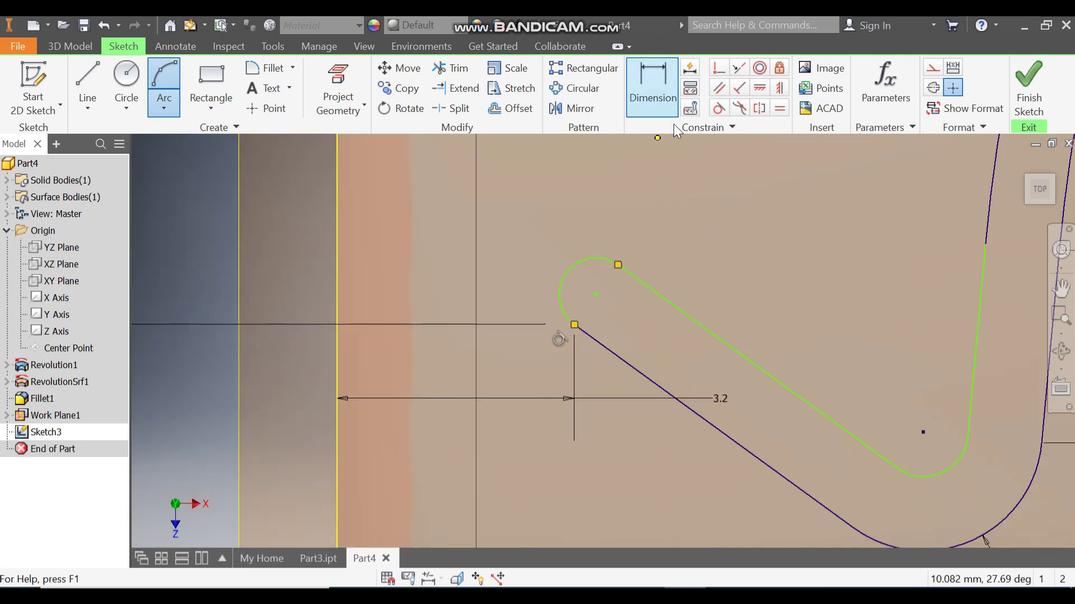
left_click(664, 392)
left_click(687, 364)
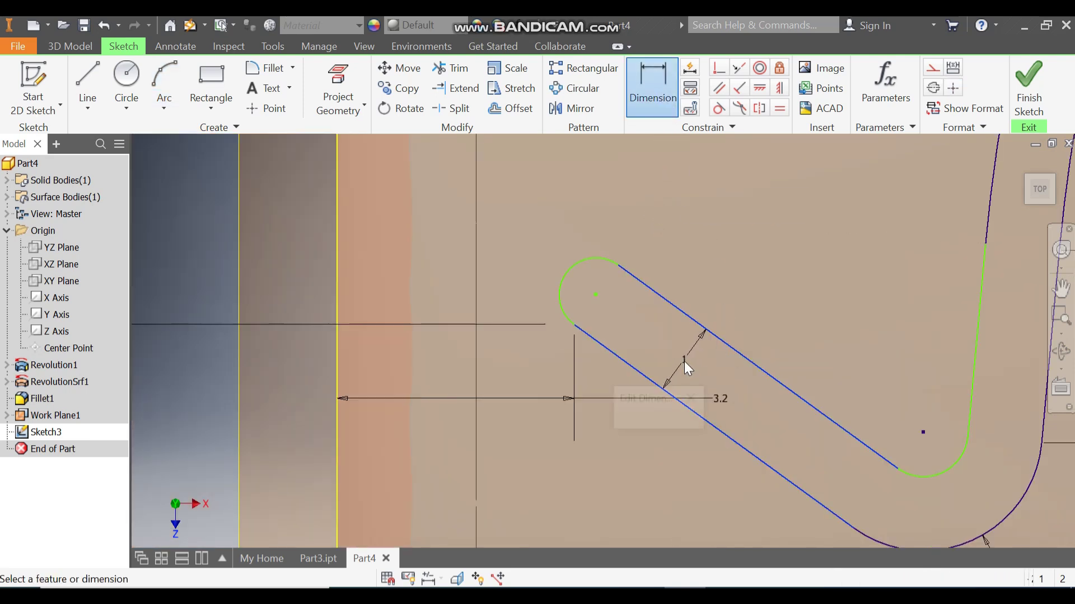
left_click(692, 398)
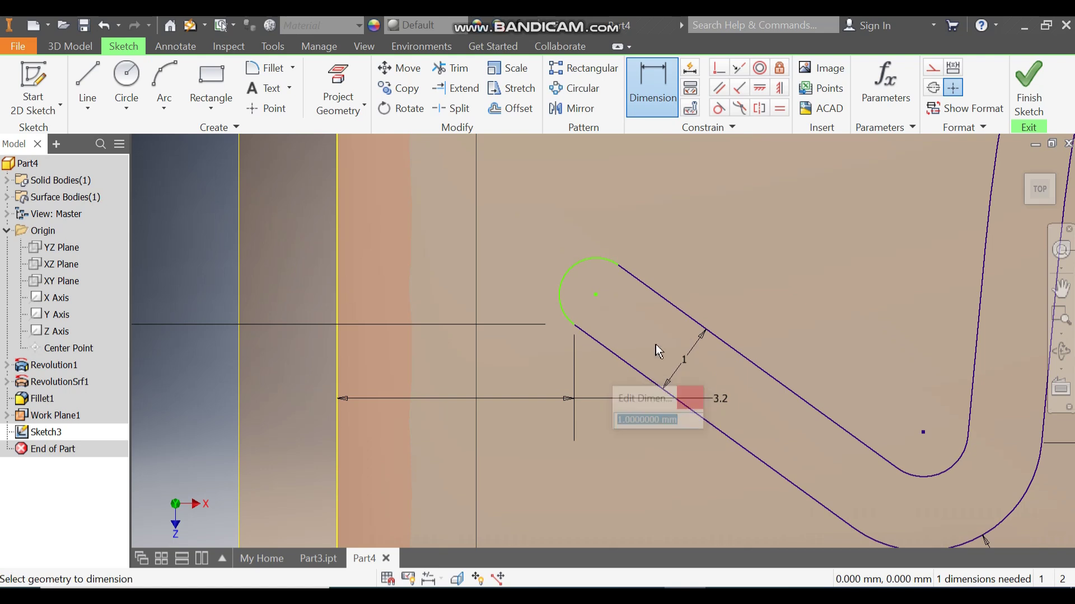
- Make the end arc tangent to the upper slot line
left_click(718, 108)
left_click(610, 262)
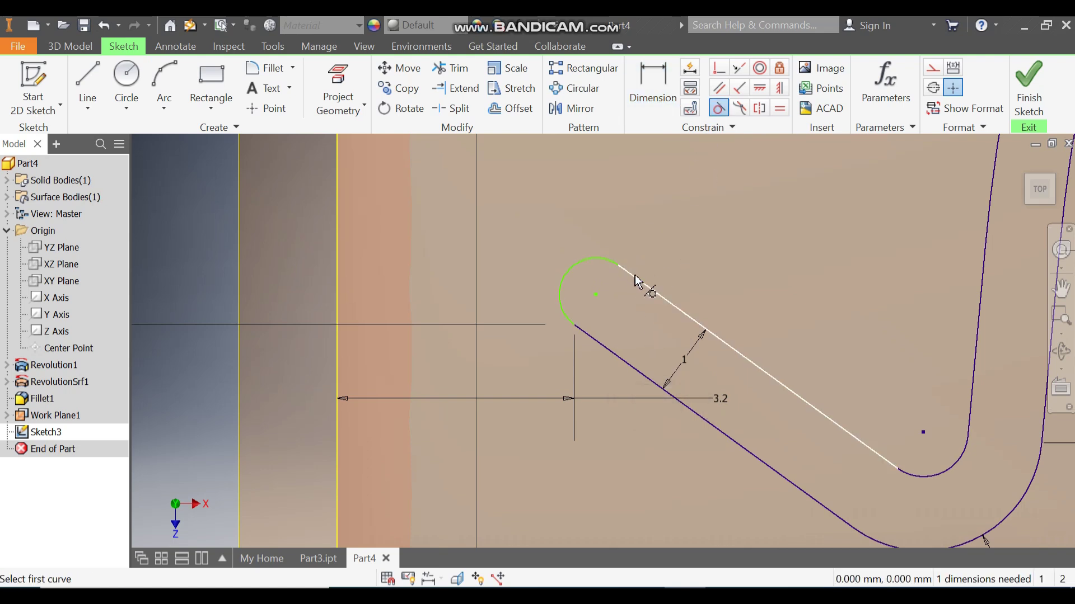
left_click(616, 265)
scroll(652, 343, "down", 5)
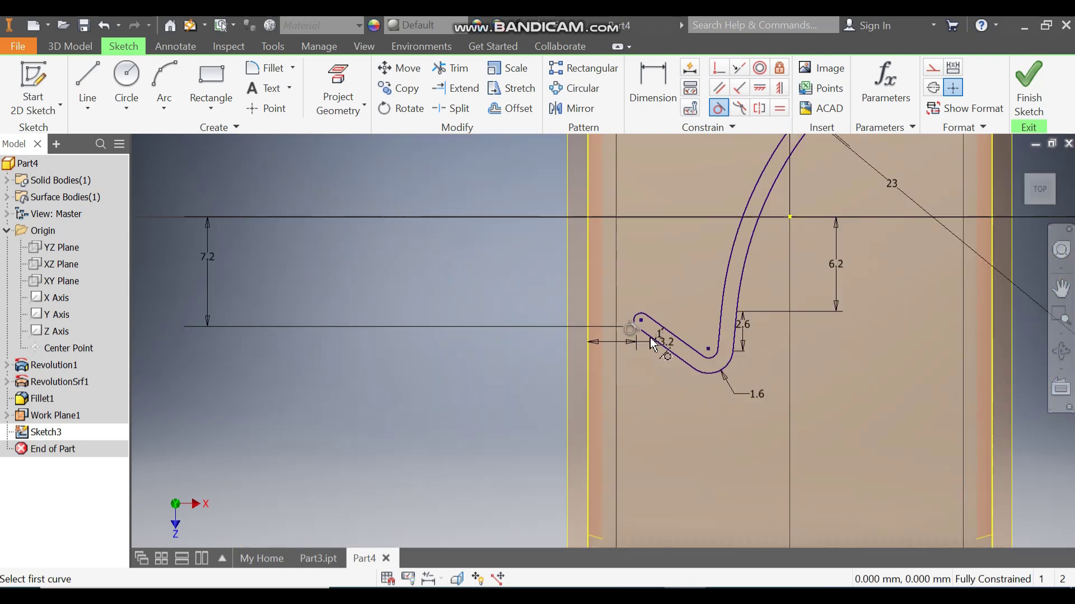
scroll(707, 371, "down", 3)
scroll(710, 381, "up", 2)
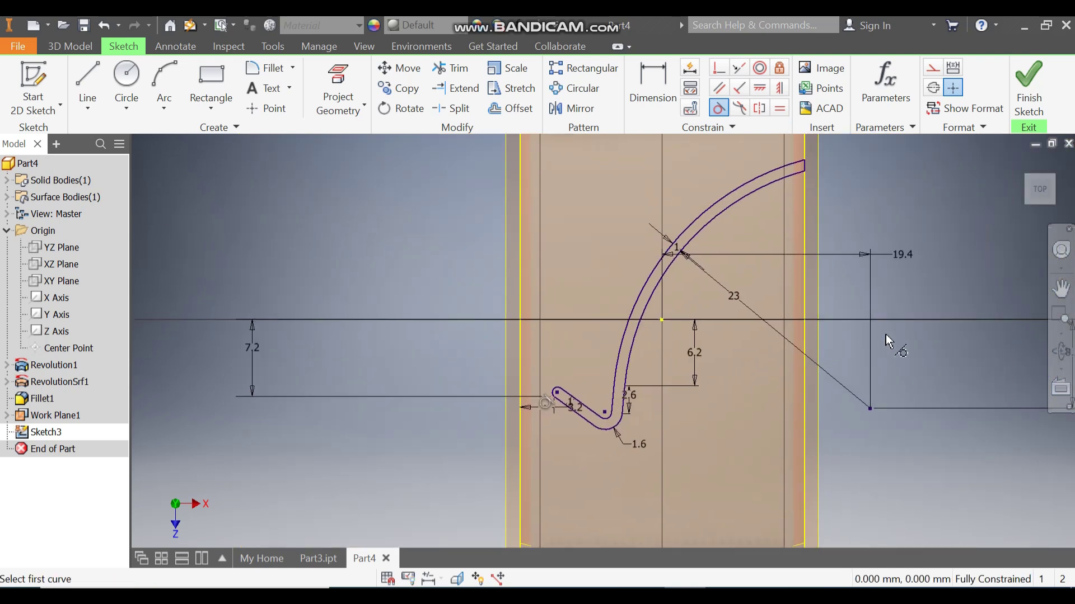
key("Escape")
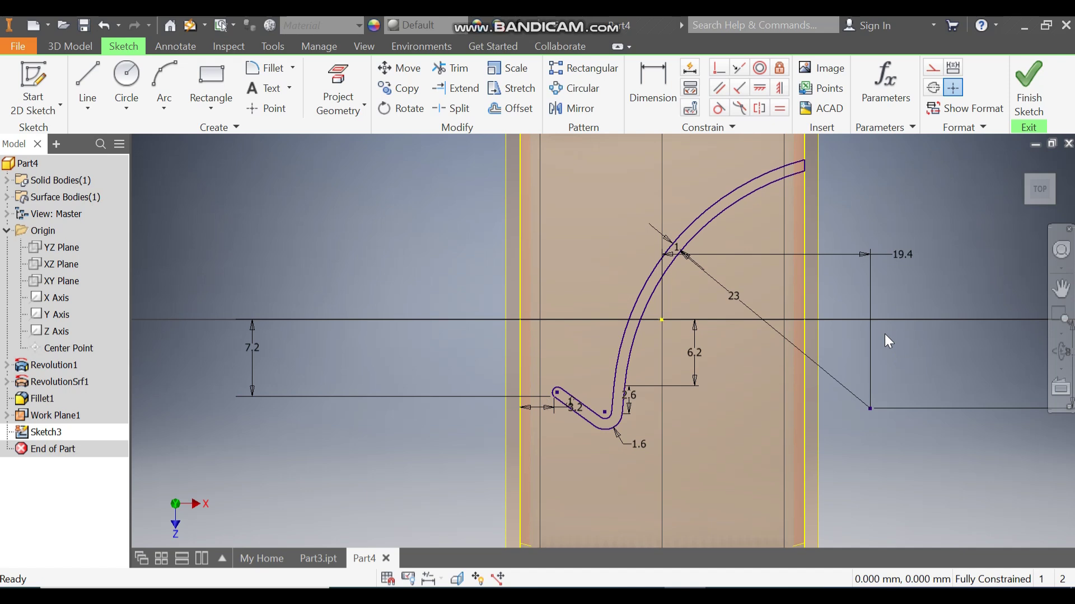
key("F6")
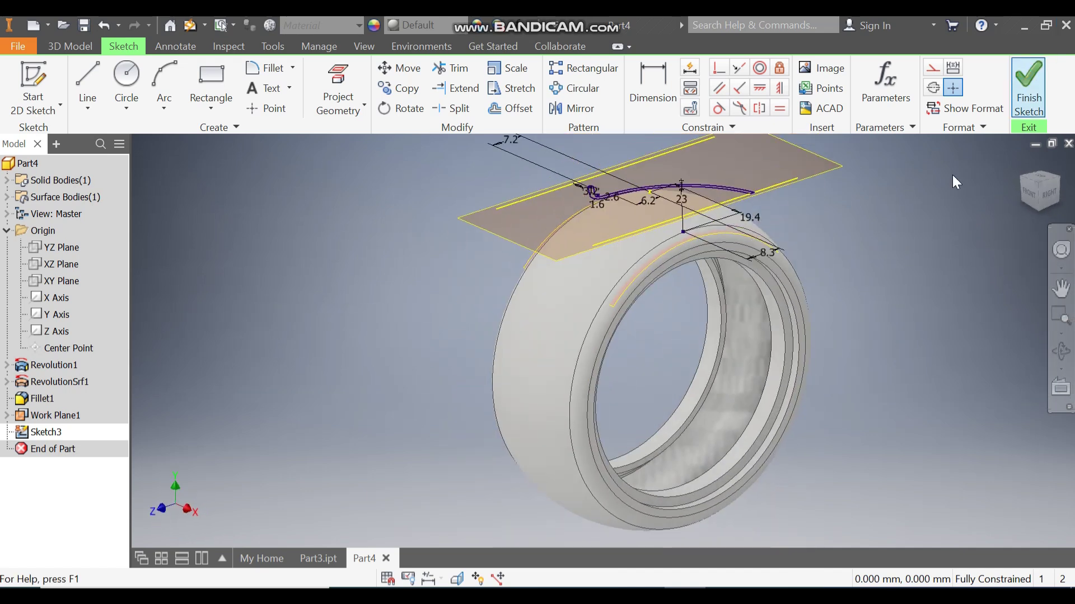
- Finish the sketch and cut-extrude the slot with extents To the tire's tread face
left_click(1028, 90)
scroll(637, 293, "up", 2)
left_click(128, 95)
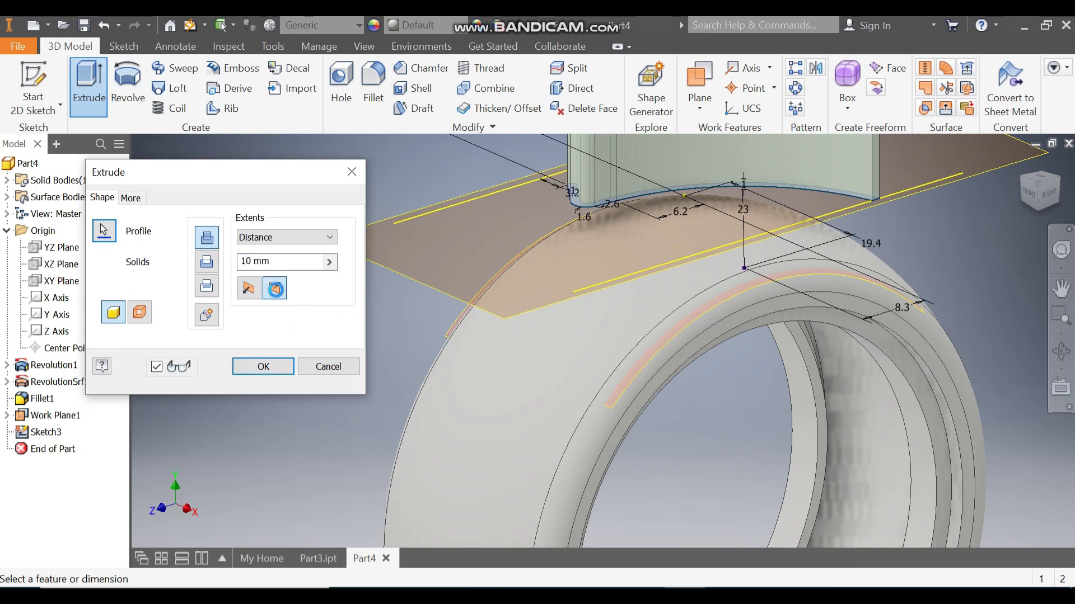
left_click(294, 237)
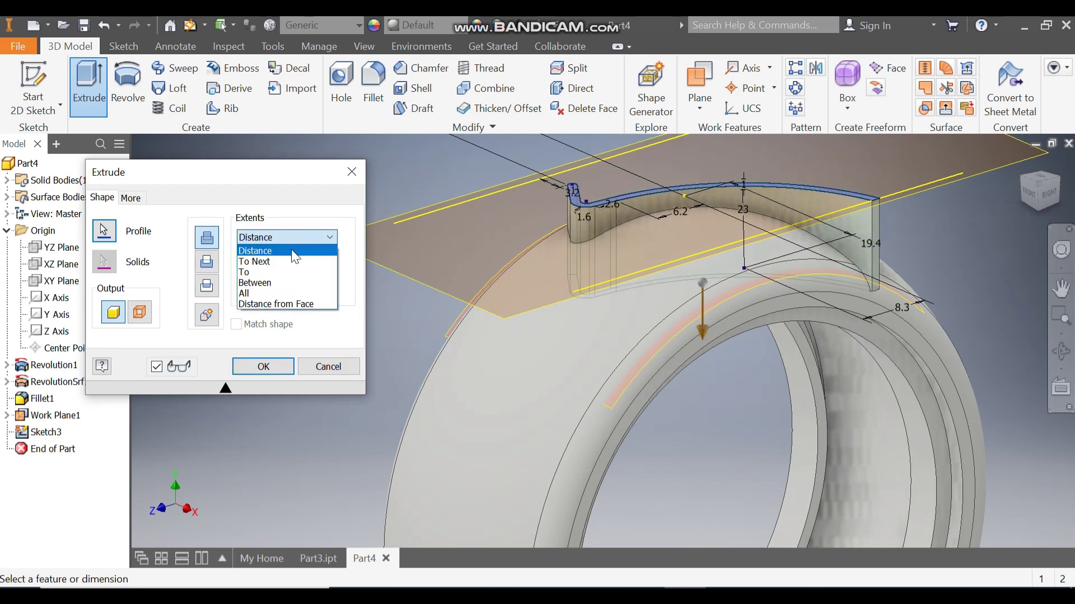
left_click(283, 271)
scroll(838, 274, "up", 3)
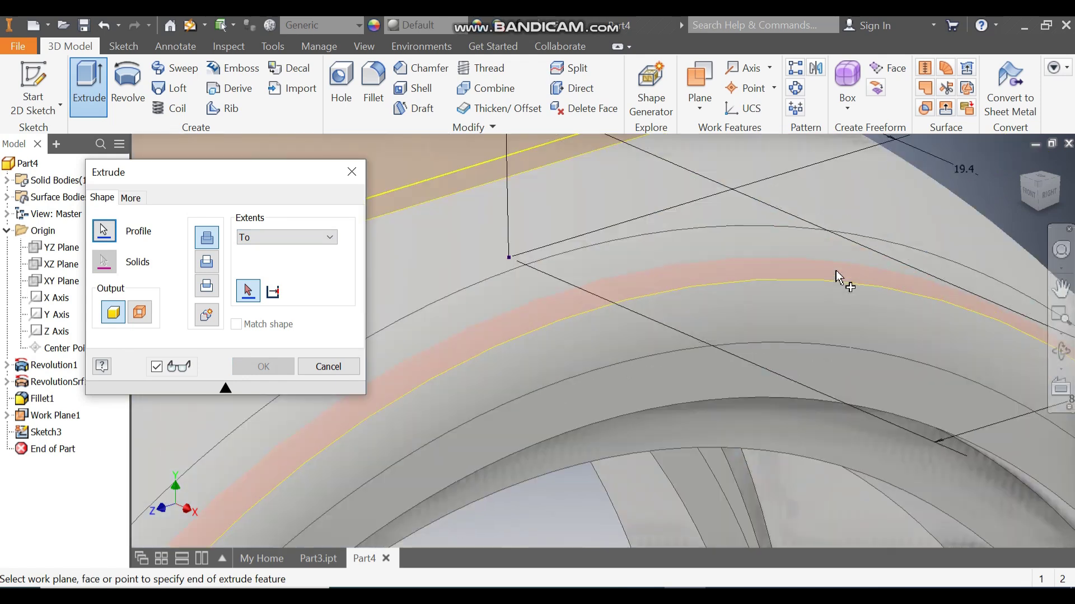
left_click(841, 278)
scroll(855, 270, "down", 3)
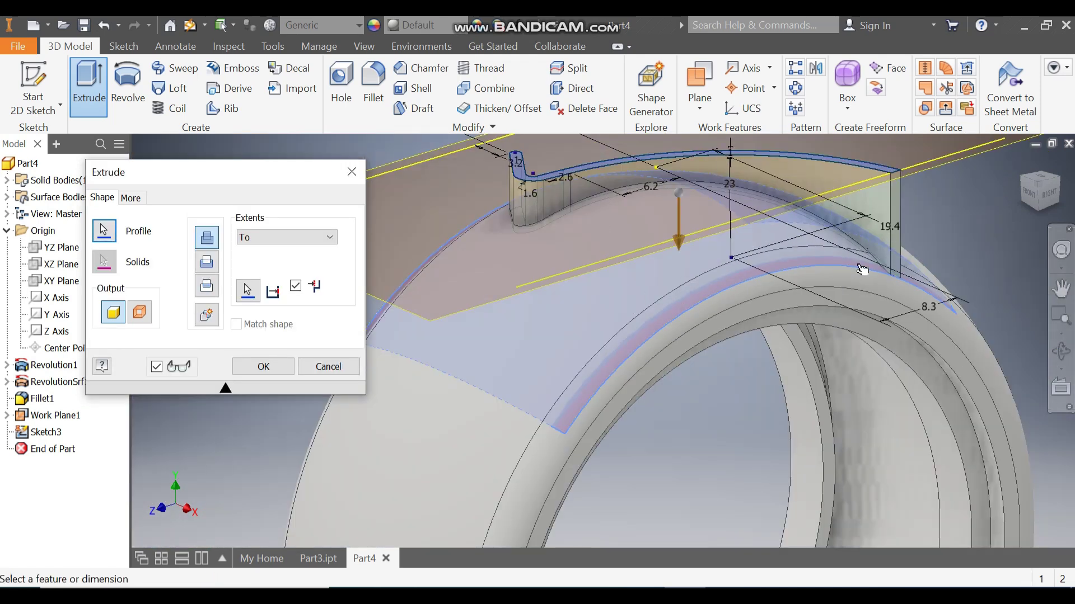
left_click(217, 269)
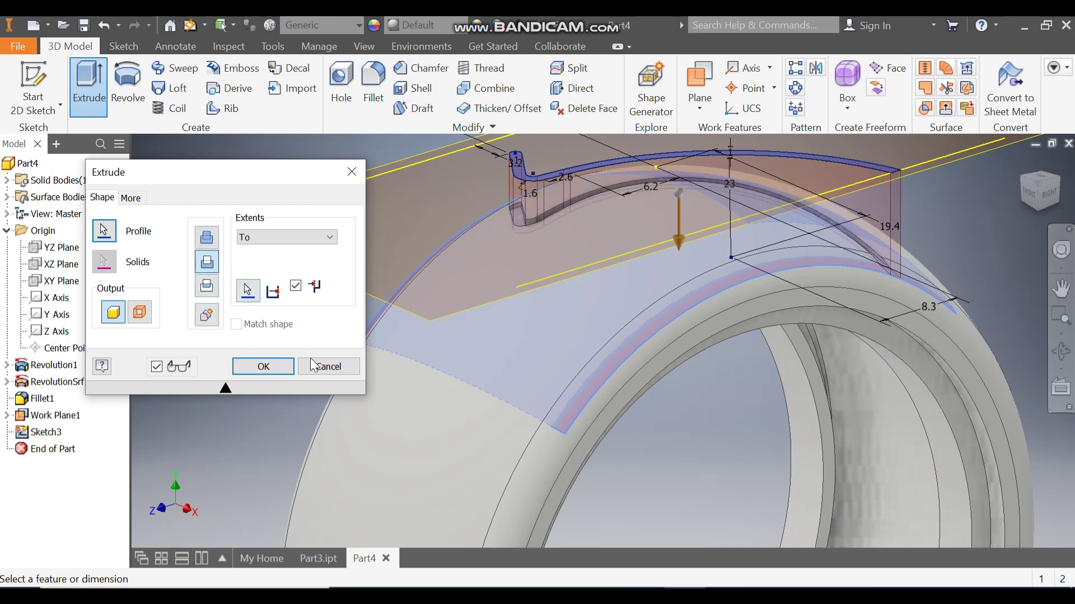
left_click(263, 366)
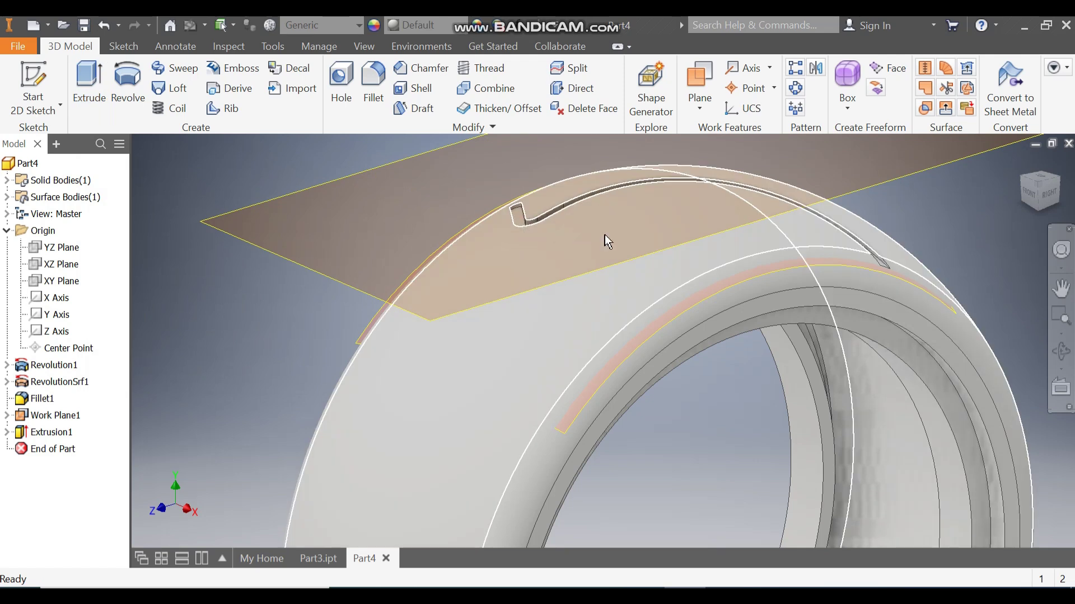
- Hide the RevolutionSrf1 surface
scroll(905, 278, "down", 3)
scroll(899, 279, "up", 5)
scroll(770, 278, "down", 3)
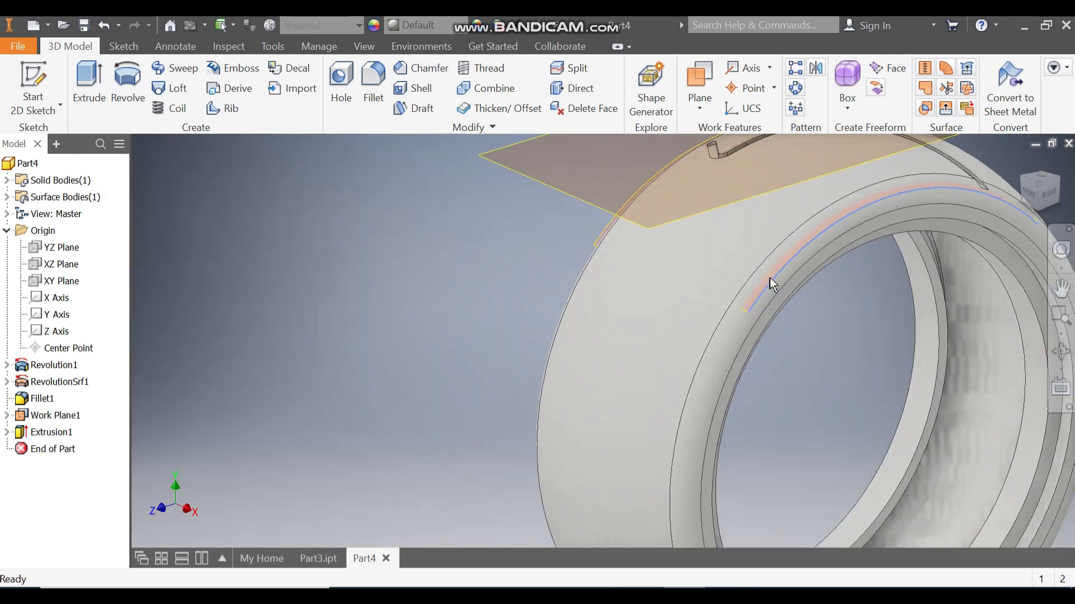
left_click(77, 389)
right_click(77, 391)
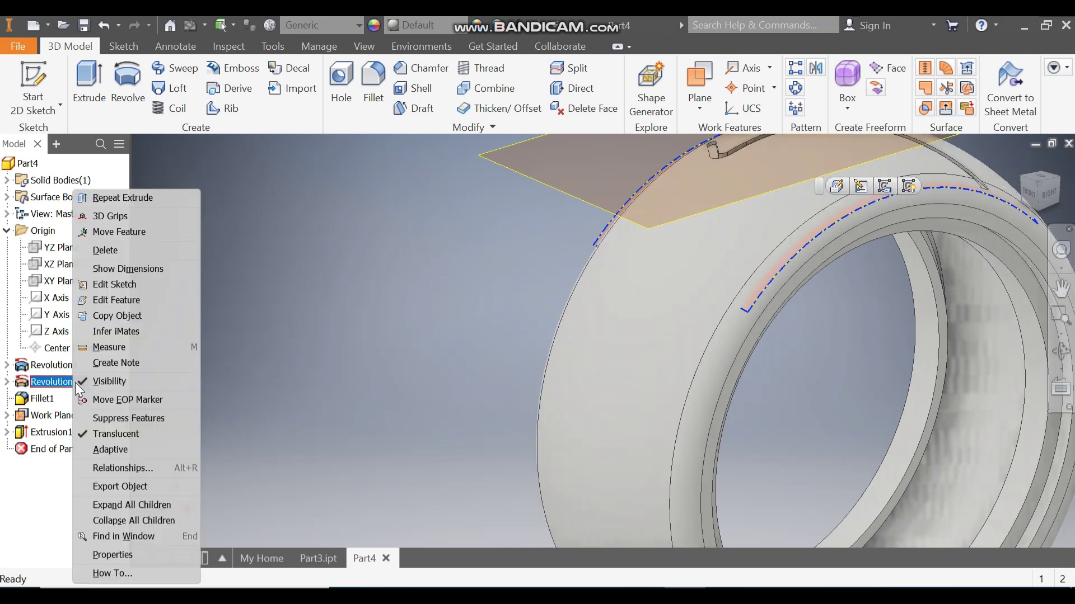
left_click(93, 382)
- Hide Work Plane1 and return the view to the home orientation
scroll(511, 266, "up", 5)
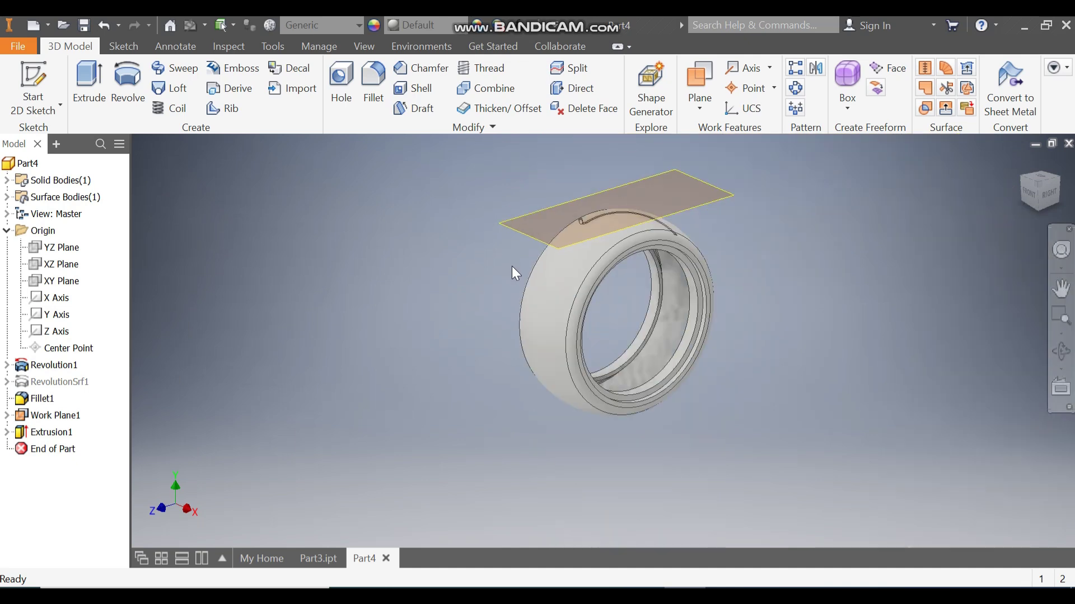
left_click(531, 234)
right_click(532, 235)
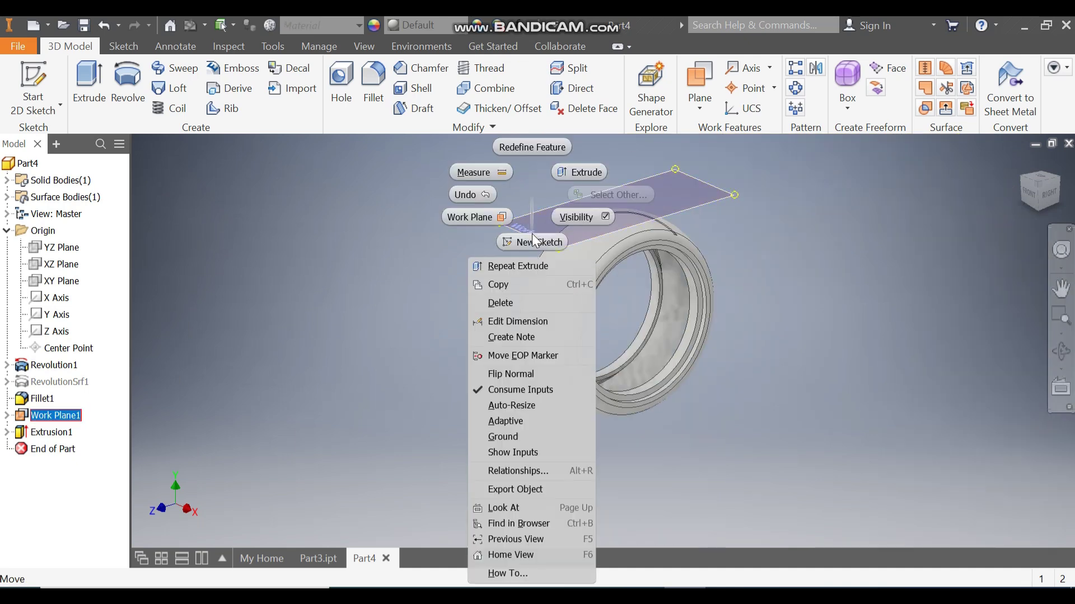
left_click(570, 217)
left_click(1022, 163)
scroll(561, 240, "down", 3)
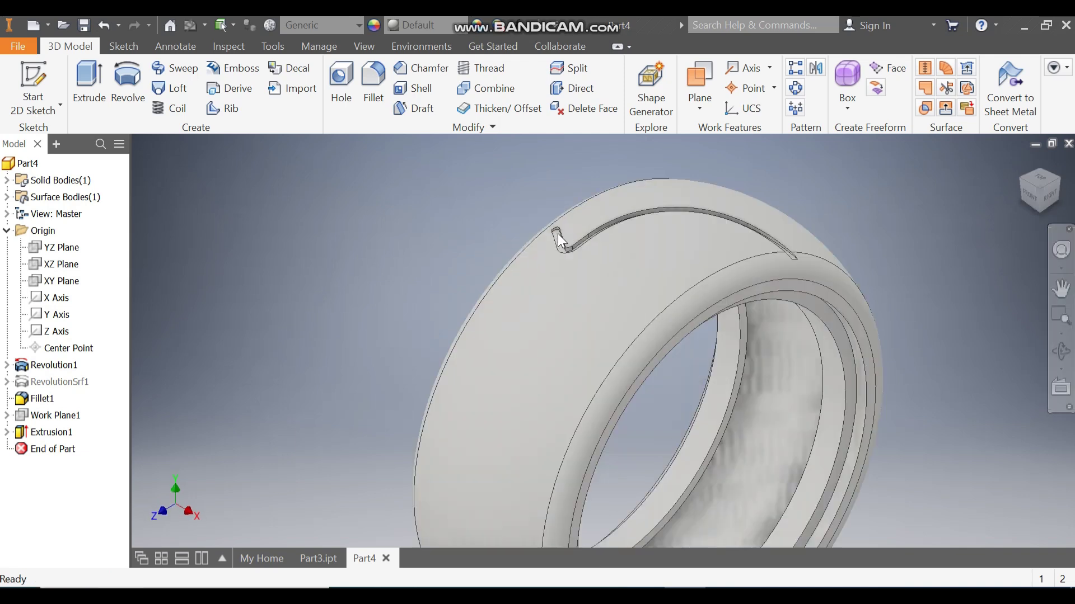
scroll(560, 240, "down", 3)
scroll(559, 286, "up", 2)
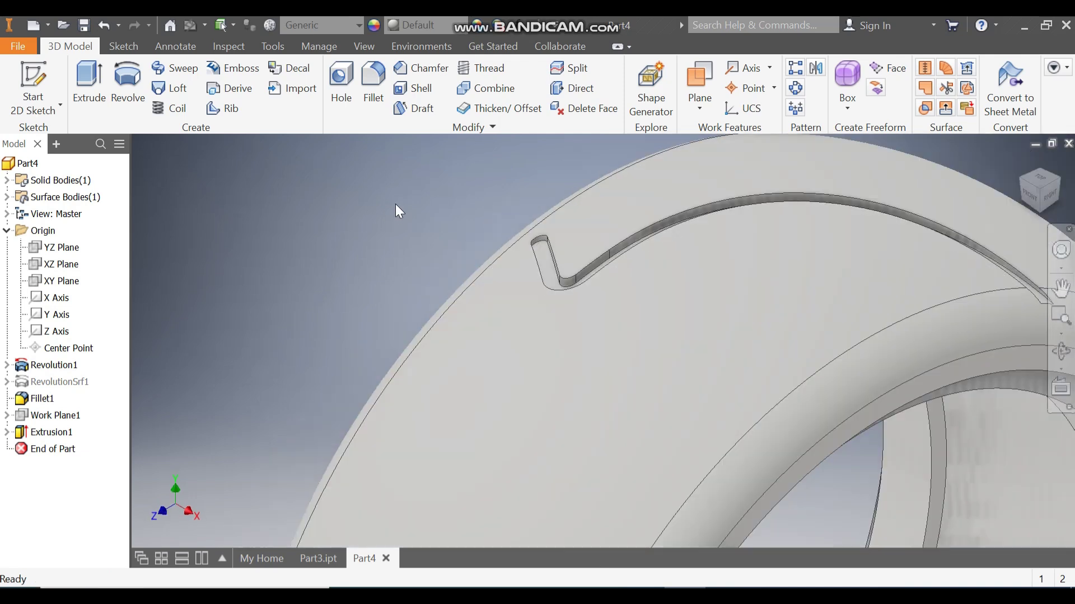
- Circular-pattern Extrusion1 about the Z Axis with 15 occurrences
left_click(795, 88)
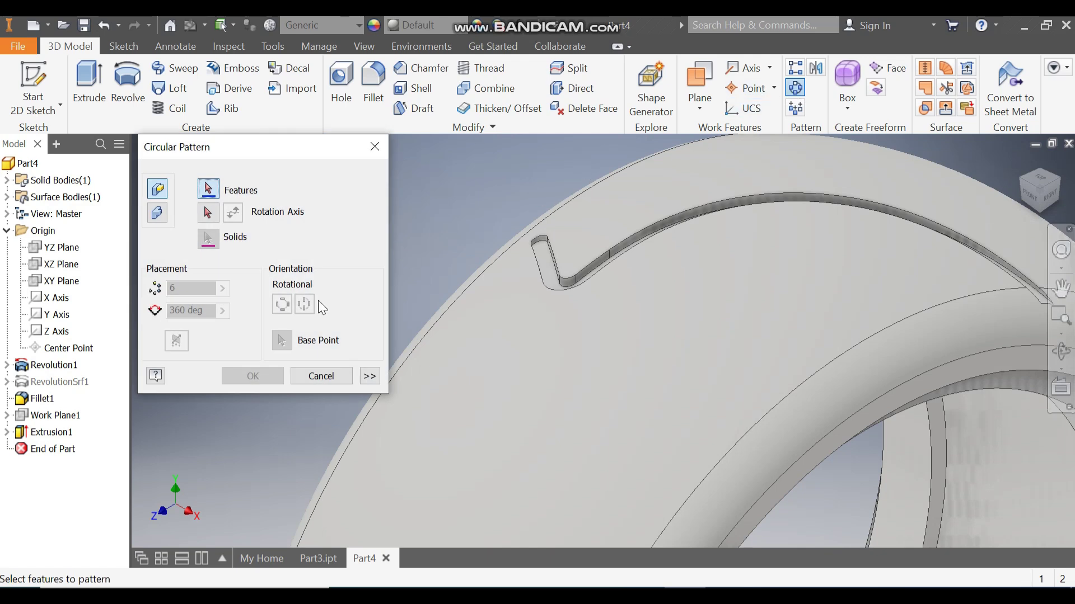
left_click(58, 434)
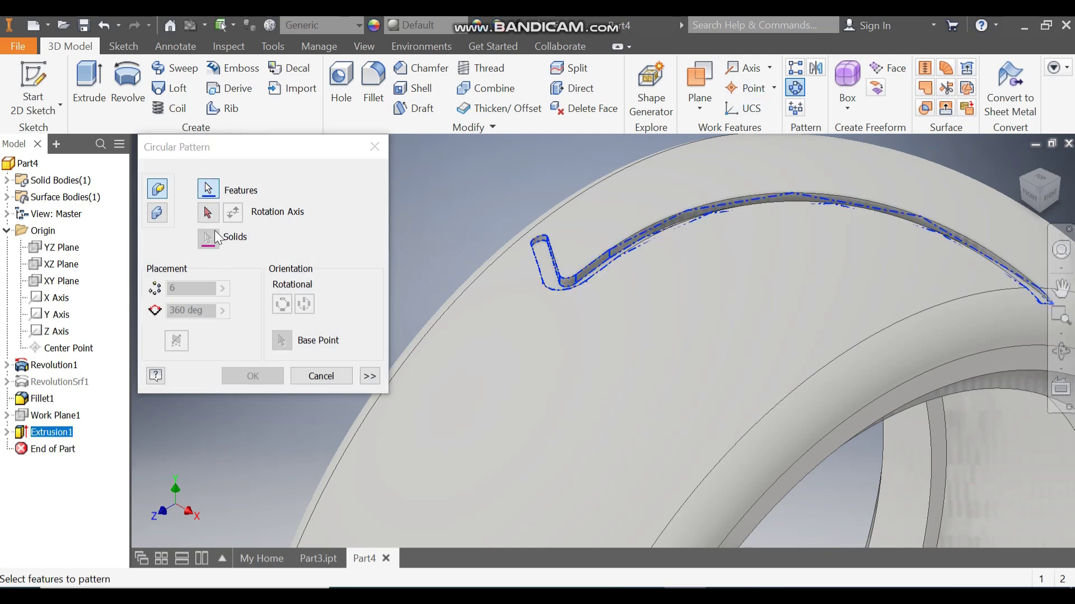
left_click(208, 213)
scroll(604, 193, "down", 5)
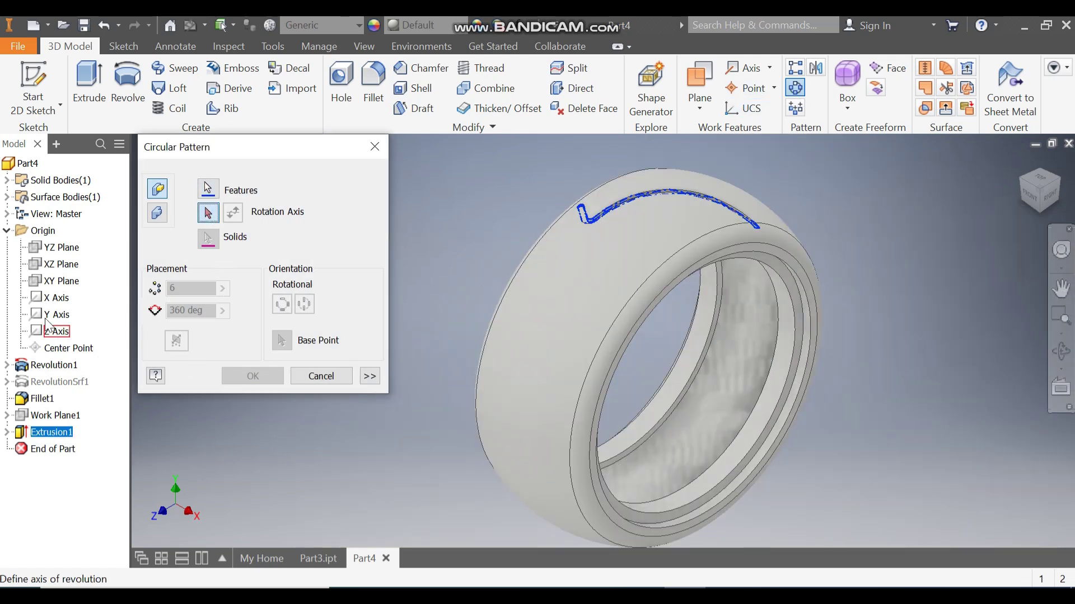
left_click(53, 331)
left_click(184, 289)
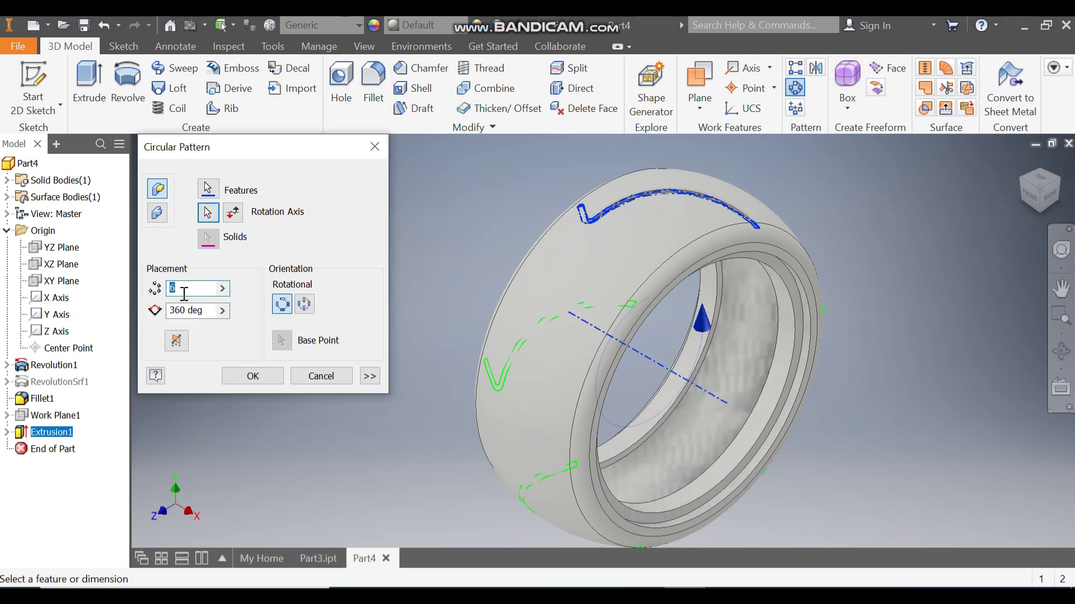
type("15")
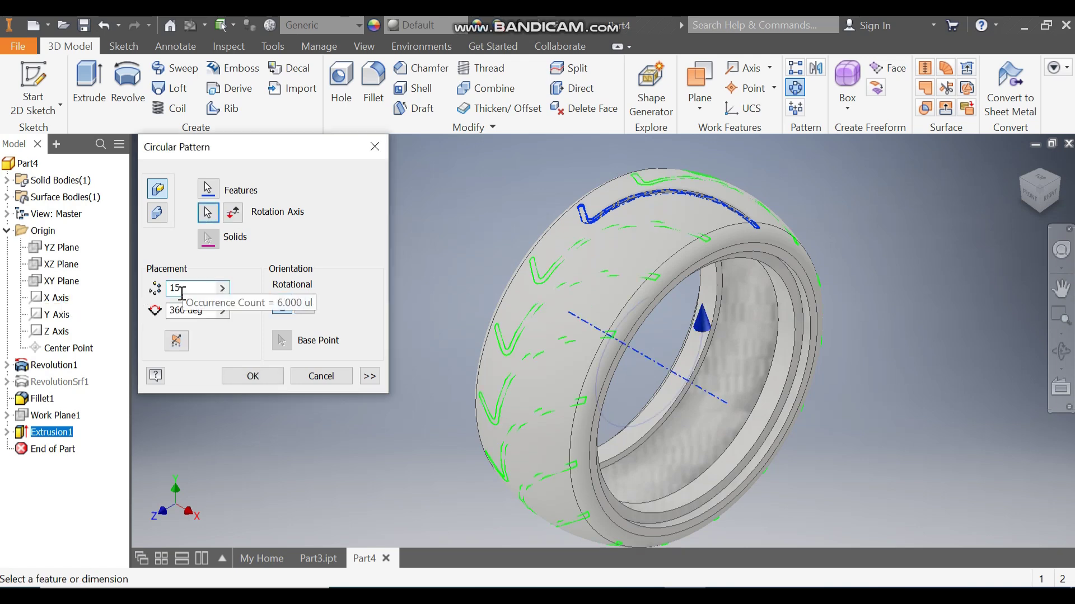
left_click(252, 376)
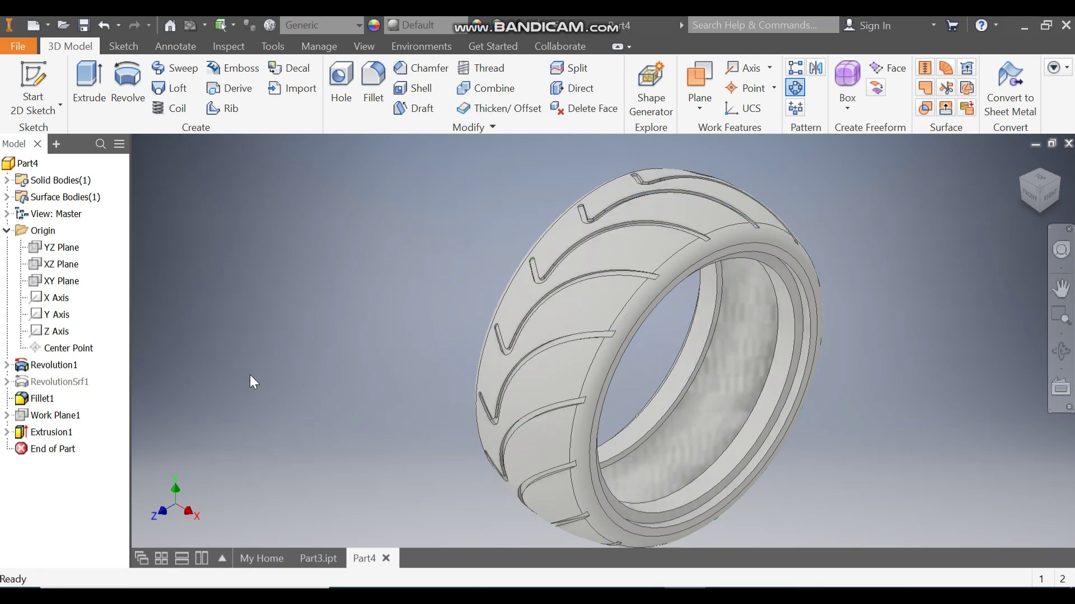
left_click(1025, 189)
scroll(528, 328, "down", 4)
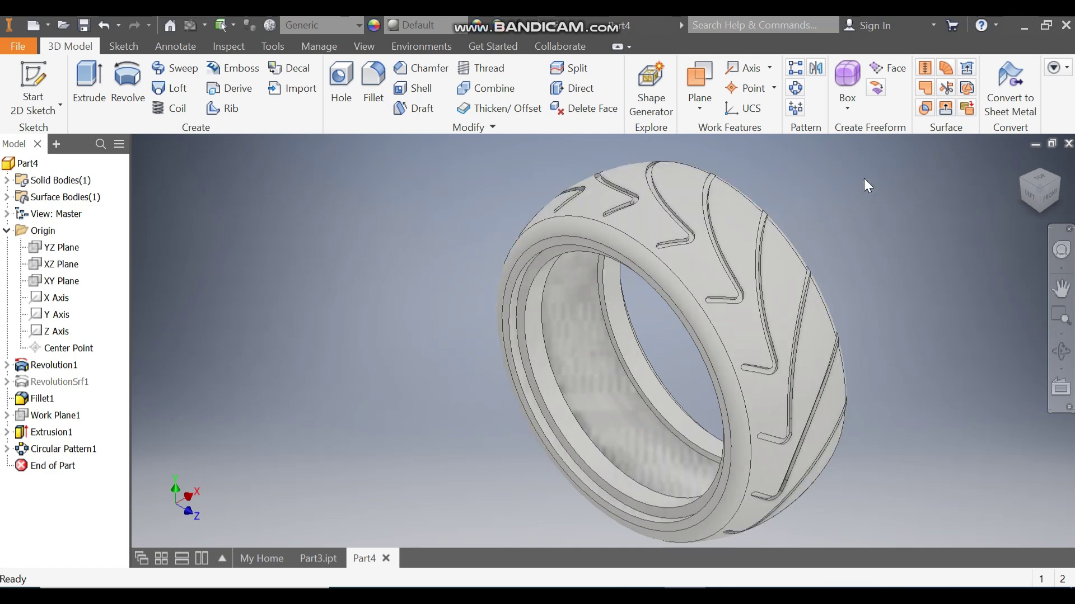
- Mirror Extrusion1 and Circular Pattern1 across the YZ Plane
left_click(816, 68)
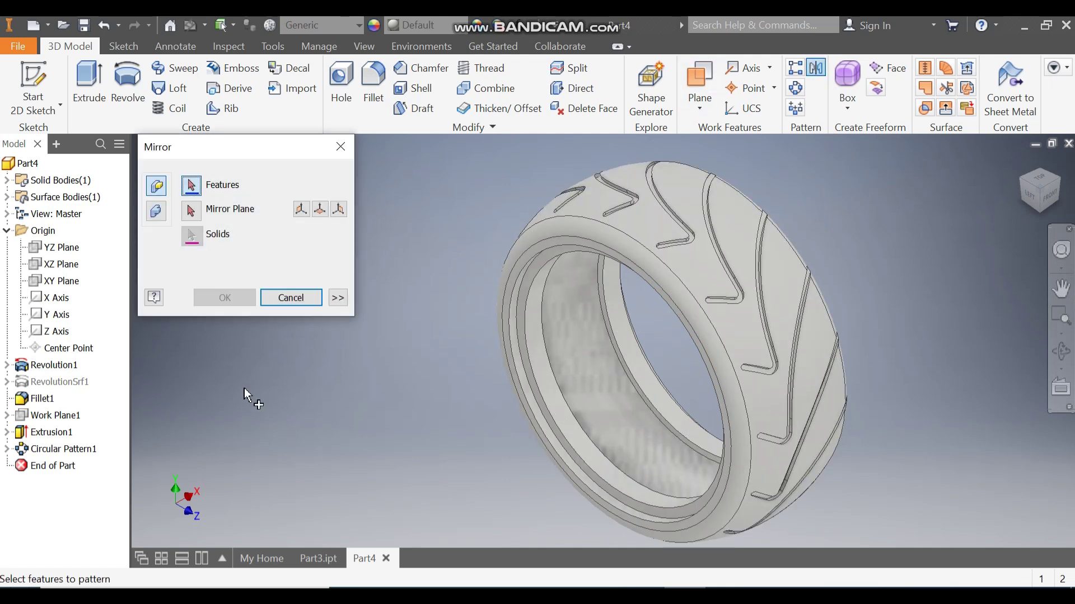
left_click(62, 435)
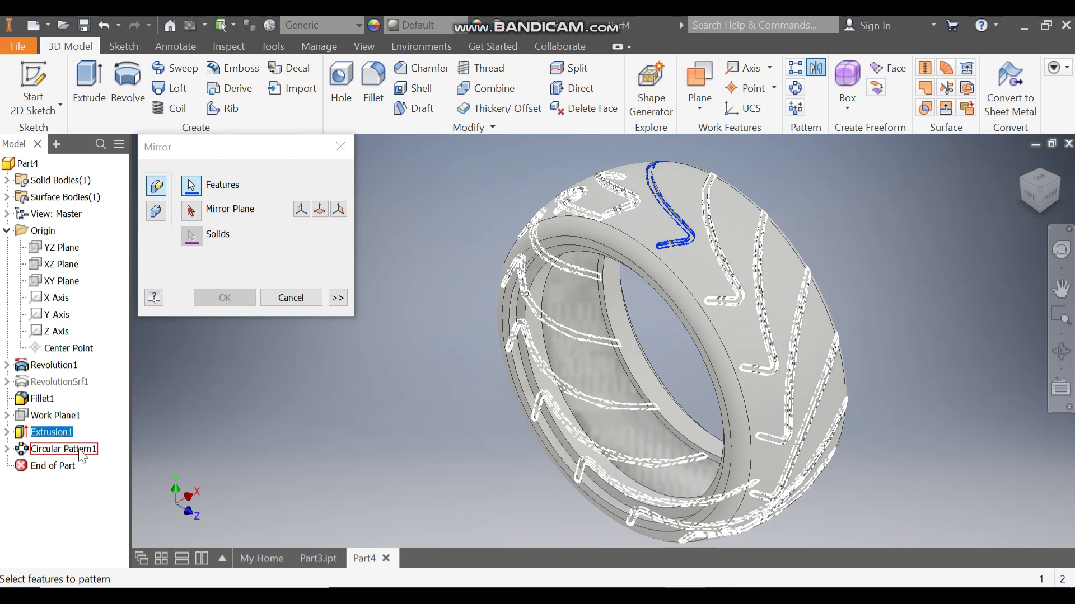
left_click(81, 451)
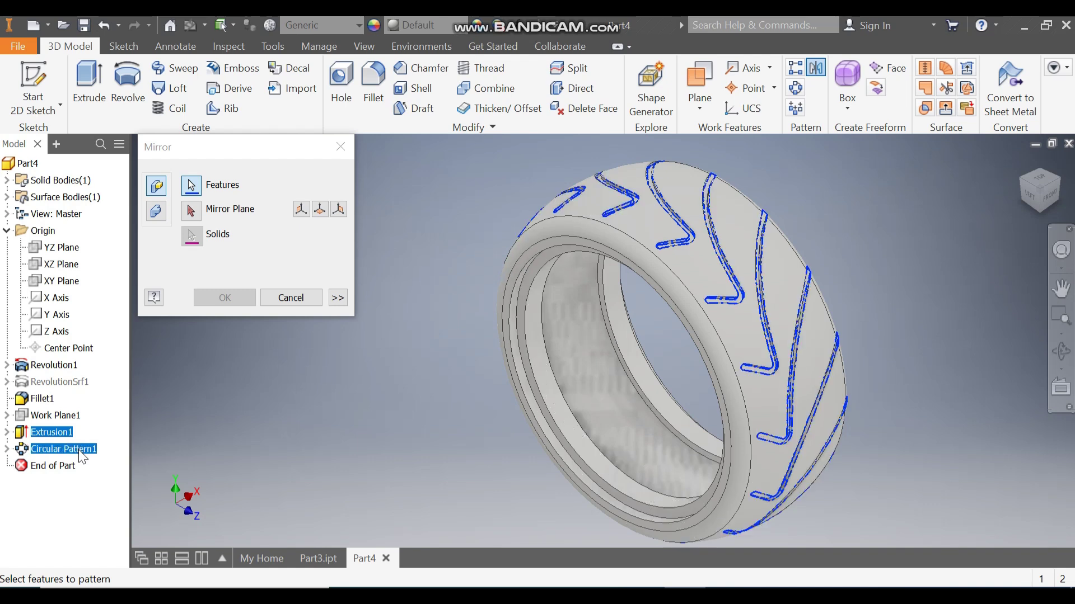
left_click(190, 210)
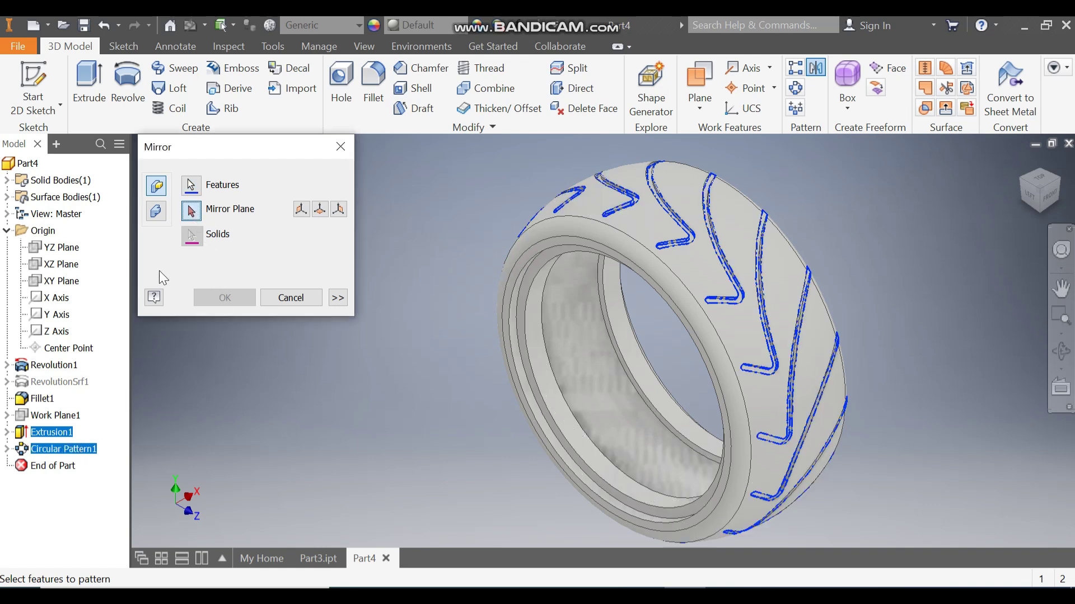
left_click(63, 253)
left_click(224, 297)
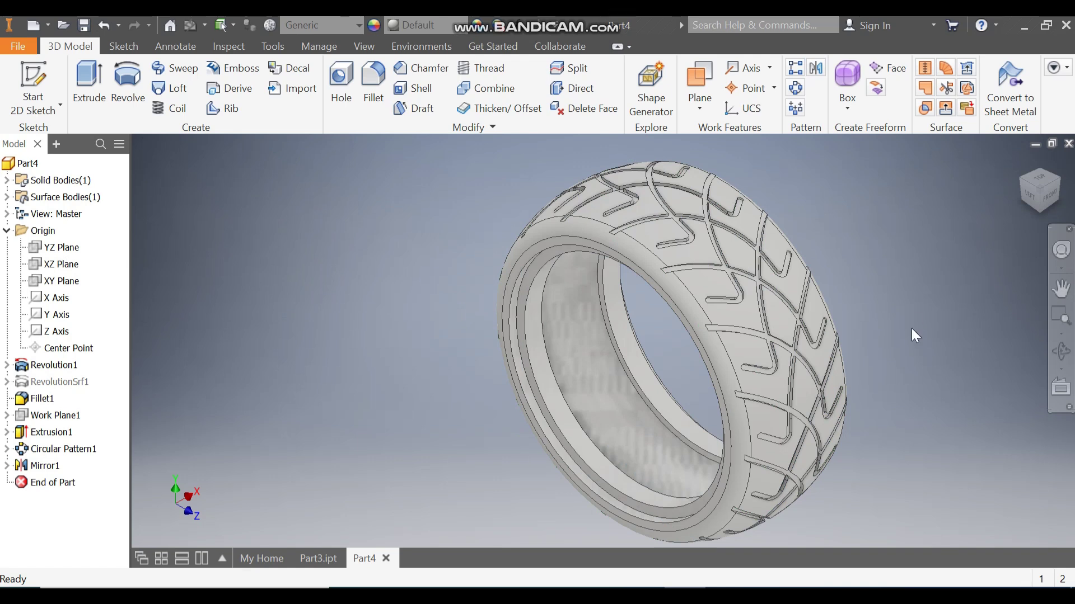
middle_click_drag(903, 330, 849, 318)
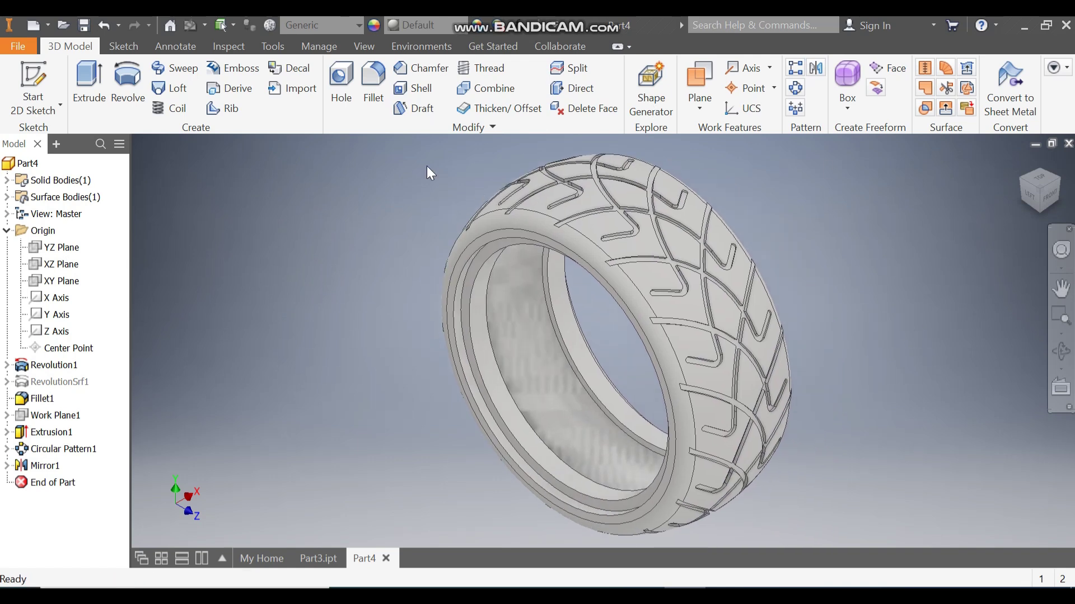
- Apply the Rubber - Black - Version 1.1 appearance to the tire
left_click(420, 26)
key("r")
key("u")
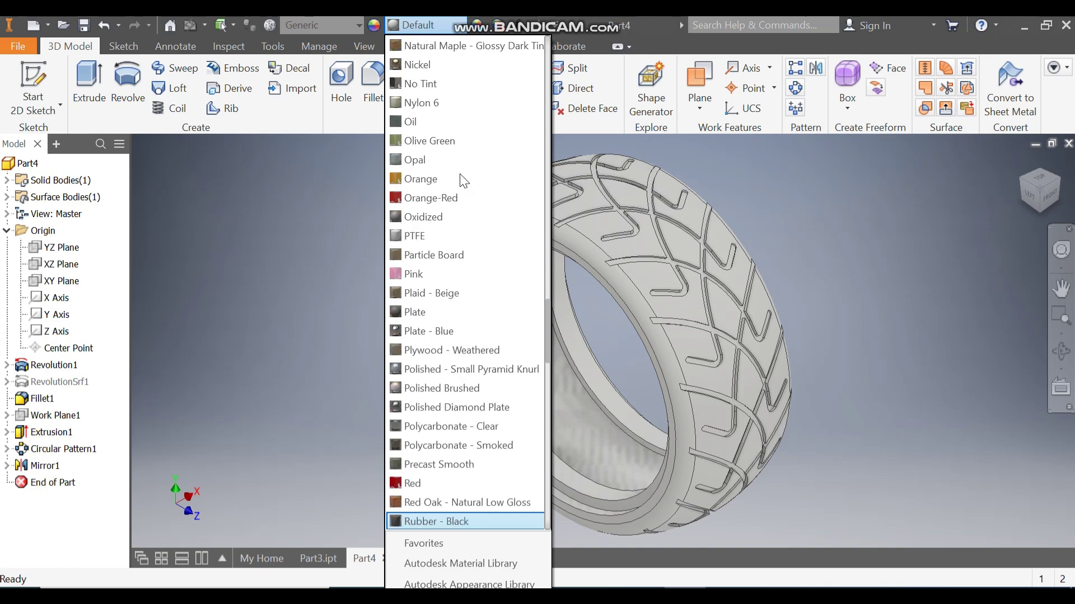
key("Down")
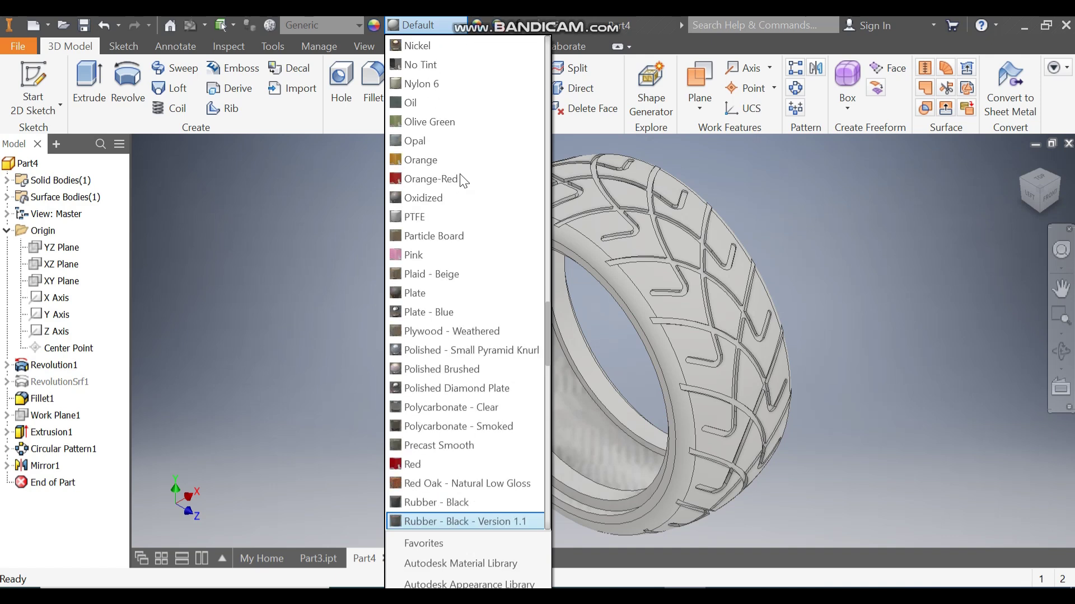
key("Return")
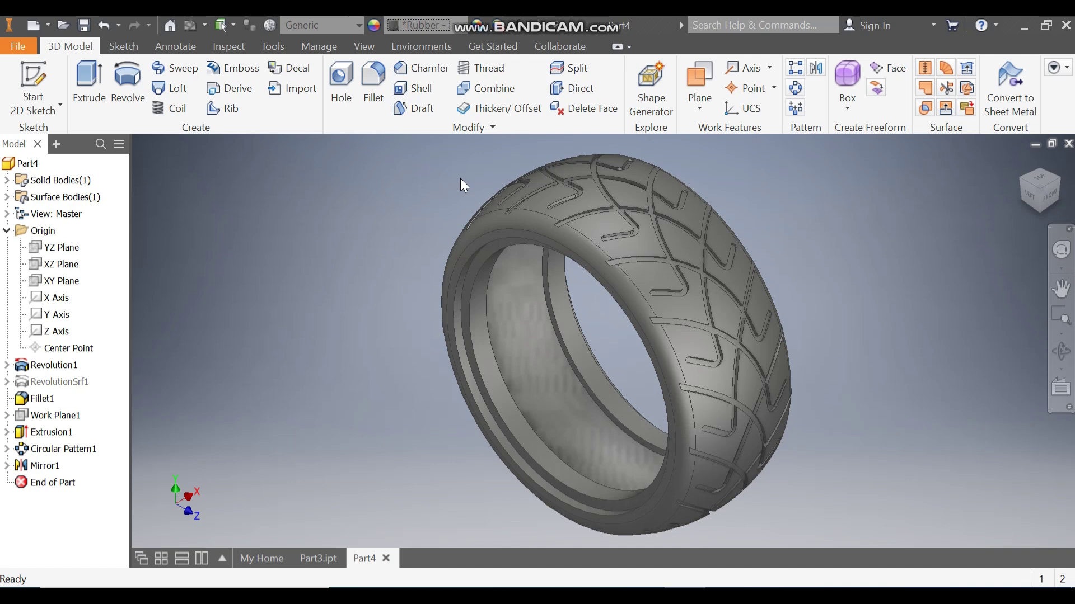
- Give Extrusion1, Circular Pattern1 and Mirror1 a lighter appearance from the W entries
left_click(60, 433)
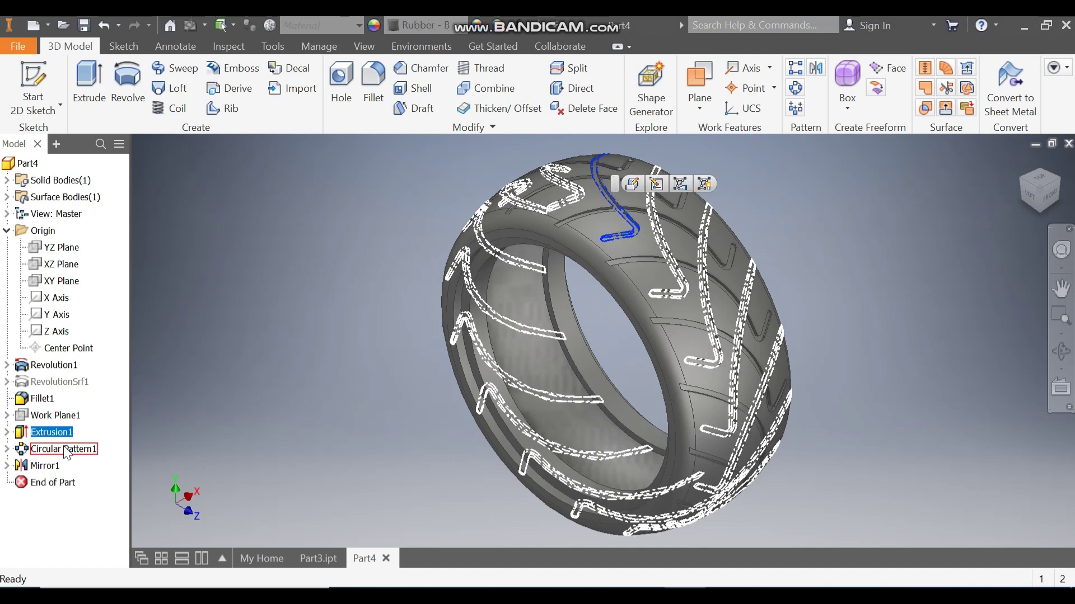
left_click(63, 449, "ctrl")
left_click(45, 465, "ctrl")
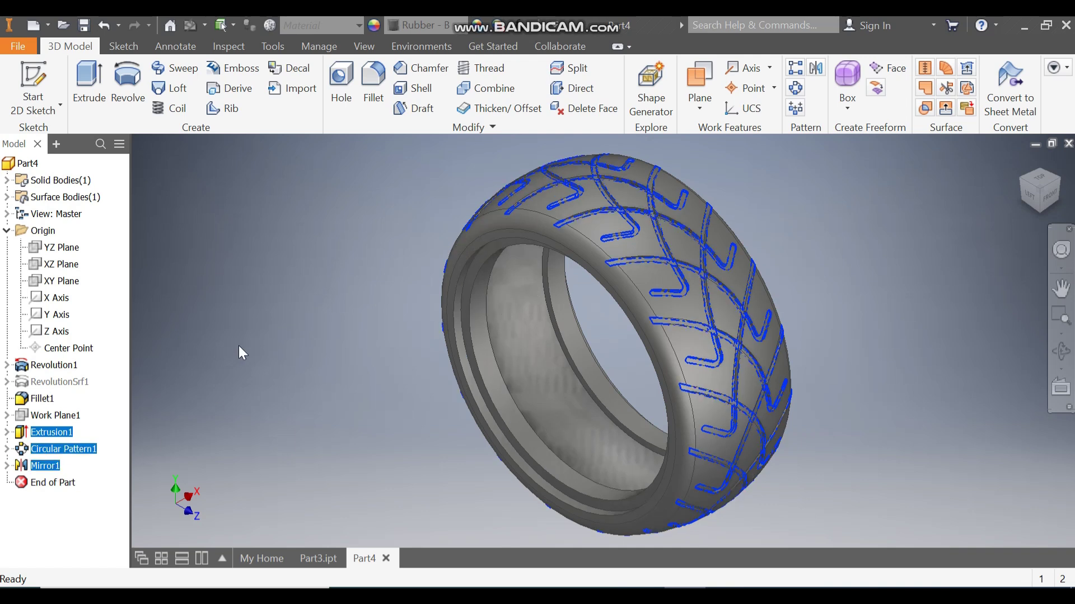
left_click(414, 20)
key("w")
key("h")
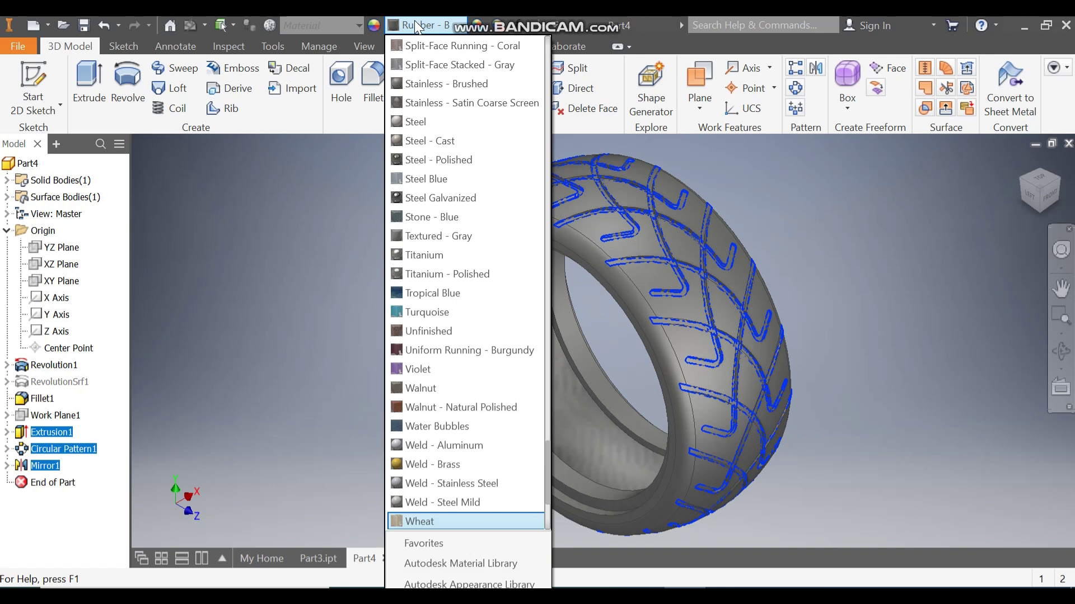
key("Down")
key("Down")
key("Up")
key("Return")
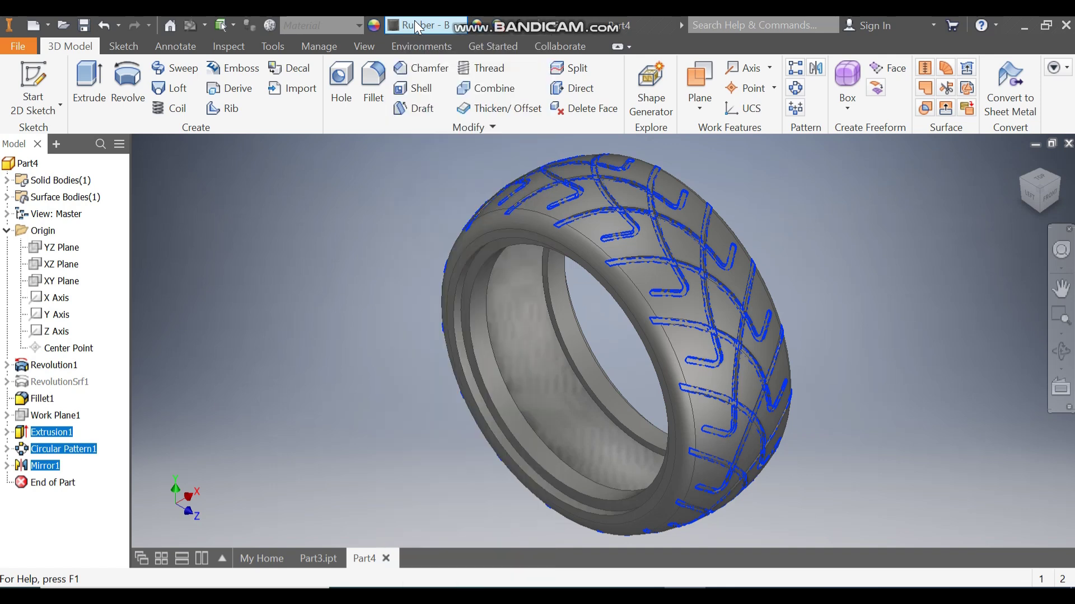
left_click(951, 340)
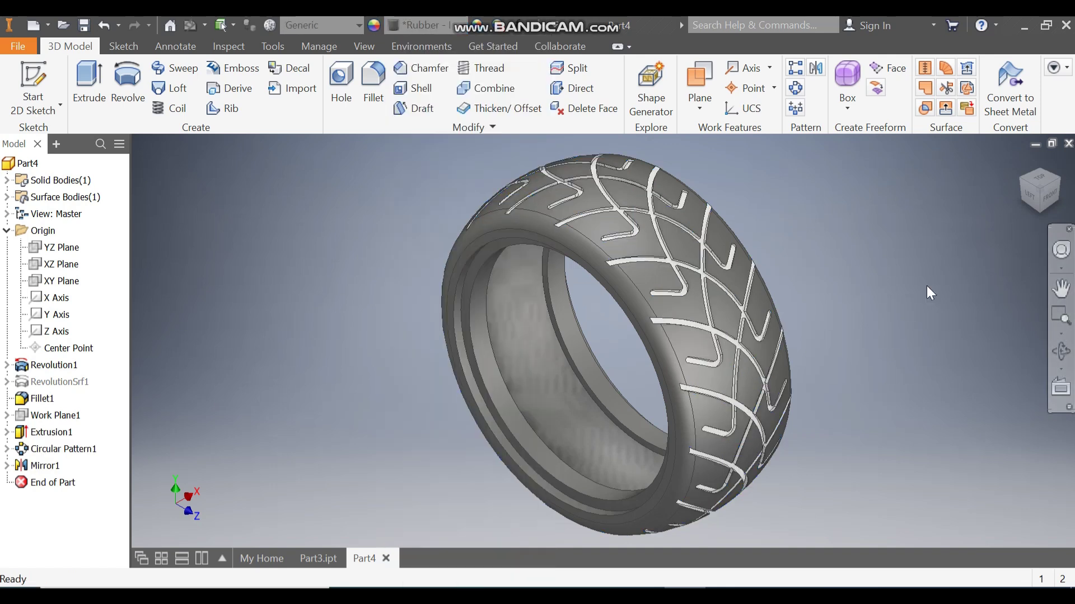